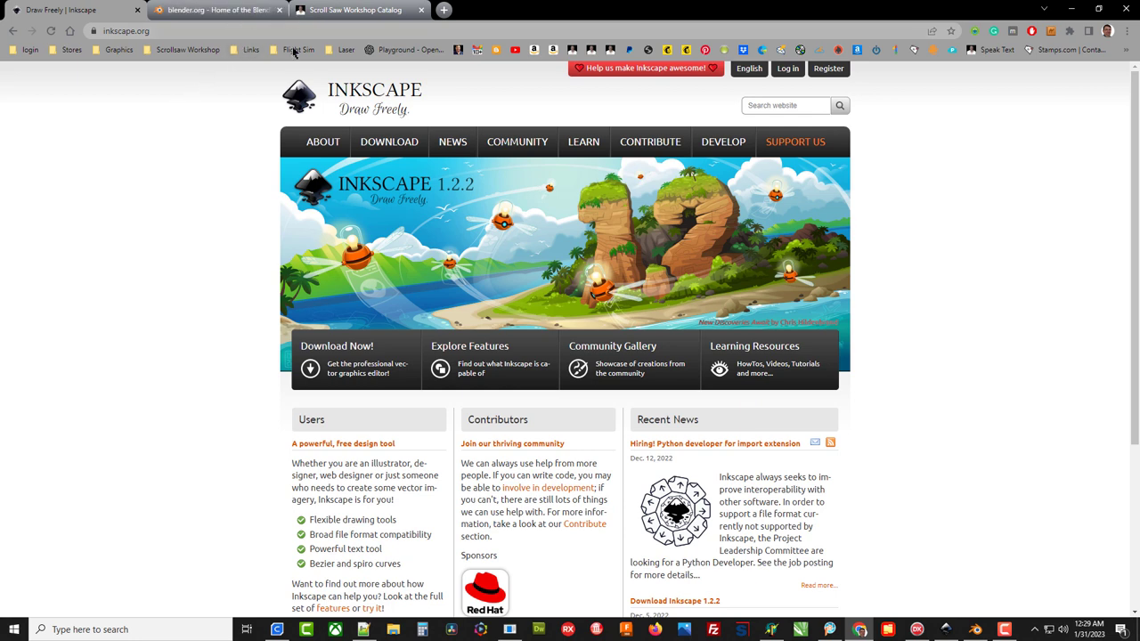
- Look over the blender.org home page down to its development updates
click(223, 14)
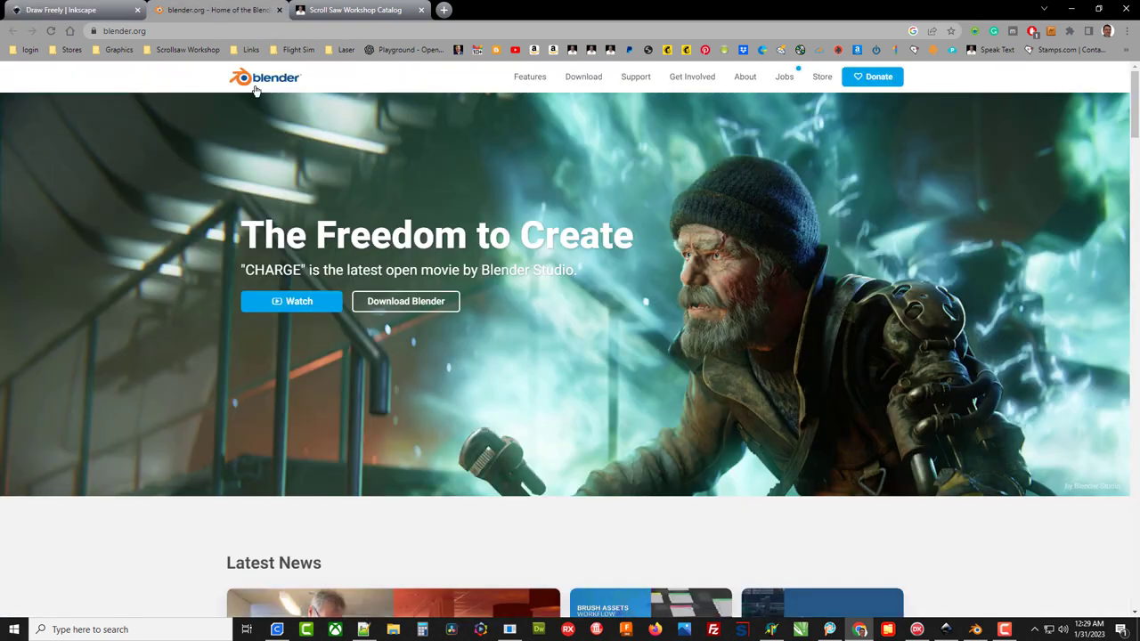
scroll(519, 307, down, 5)
scroll(519, 307, down, 3)
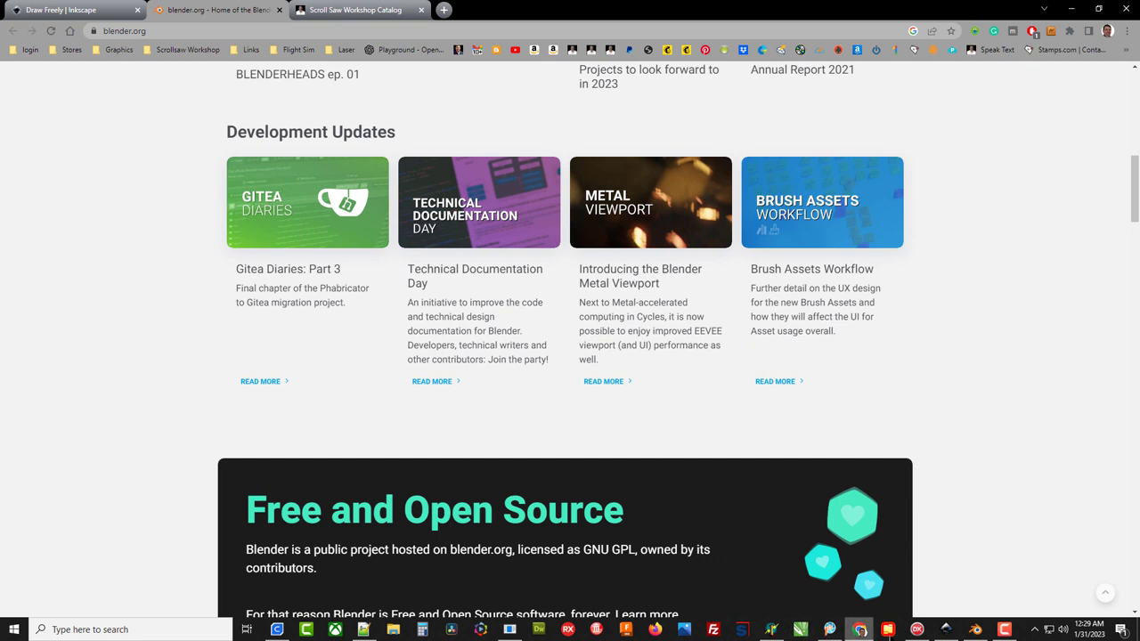
- Switch to Inkscape and delete the wooden and the blue basket images from the page
click(946, 629)
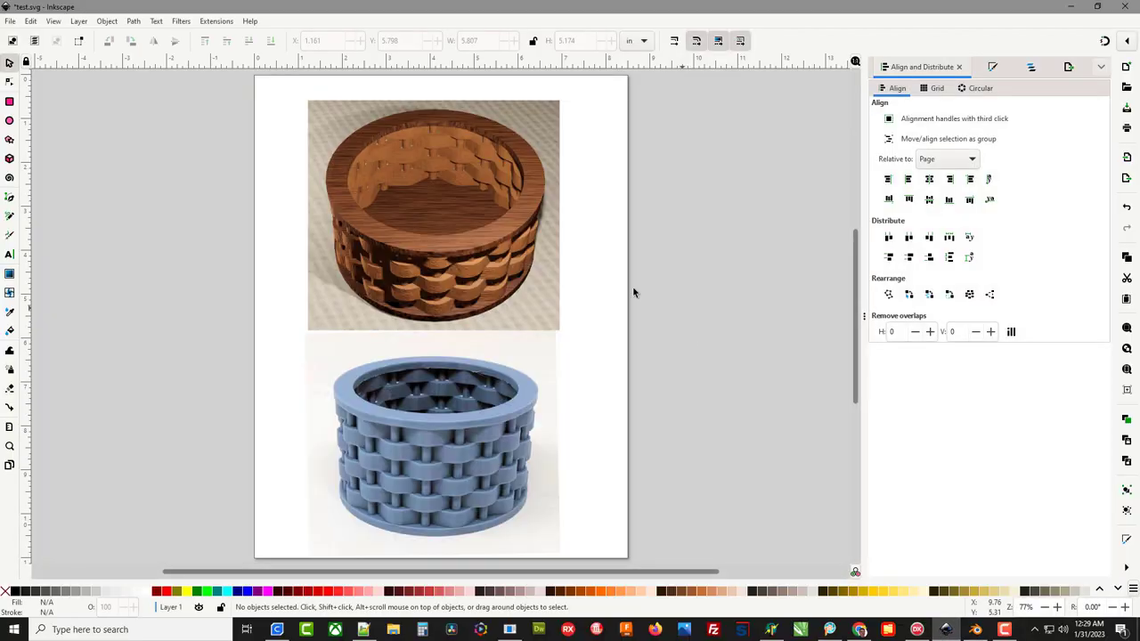
click(485, 236)
key(Delete)
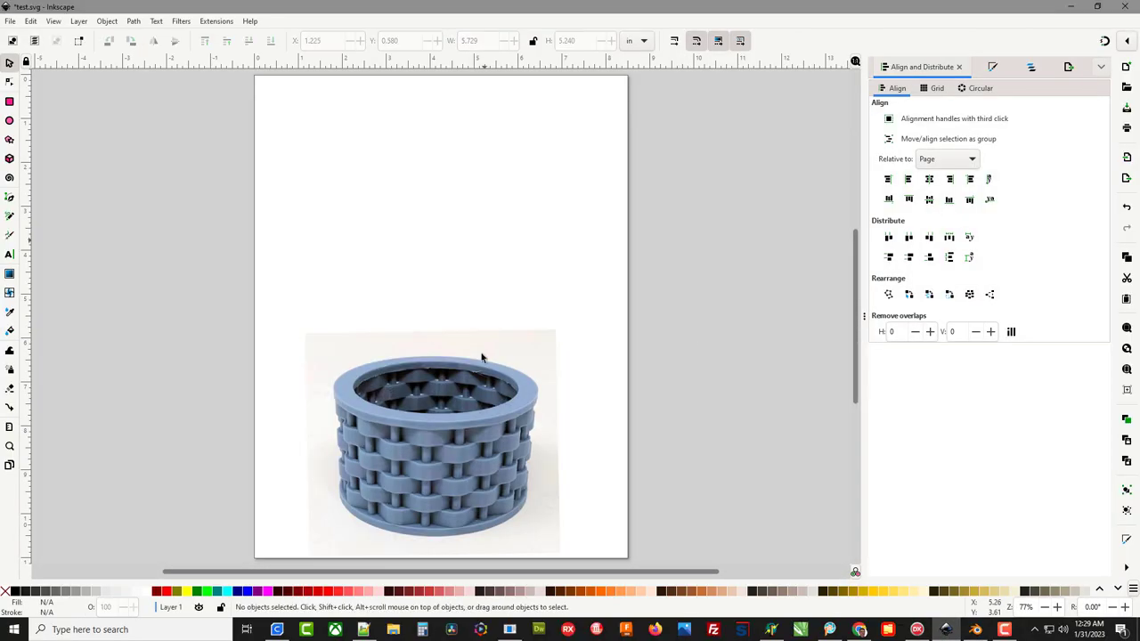
click(466, 419)
key(Delete)
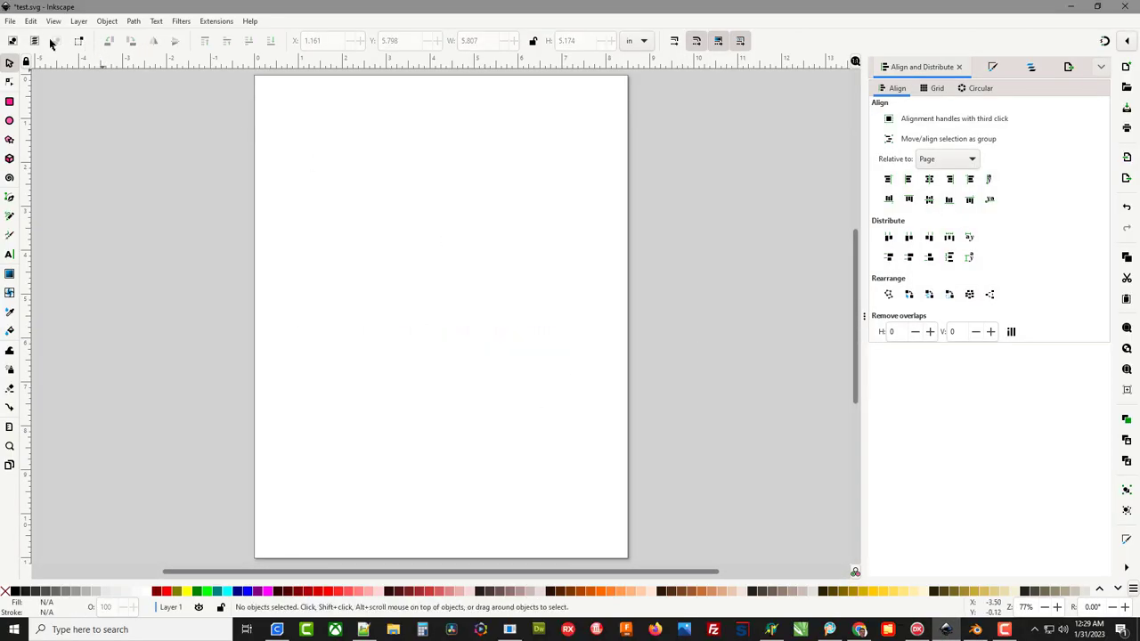
- Import all pages of the basket pattern PDF from the pix folder, using internal import with embedded images
click(11, 21)
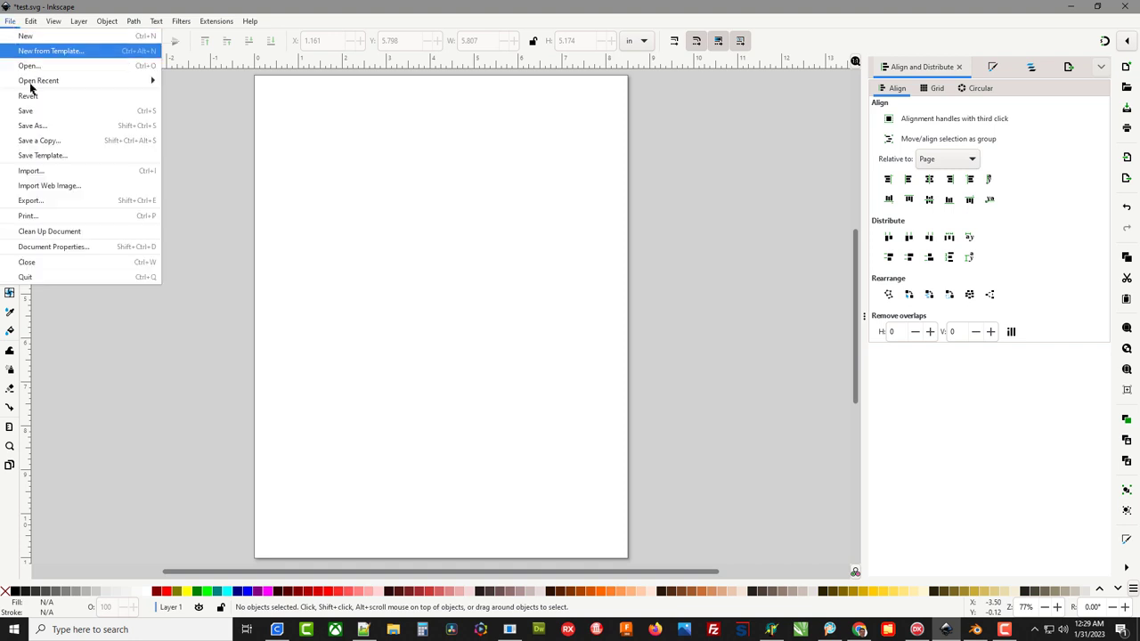
click(49, 172)
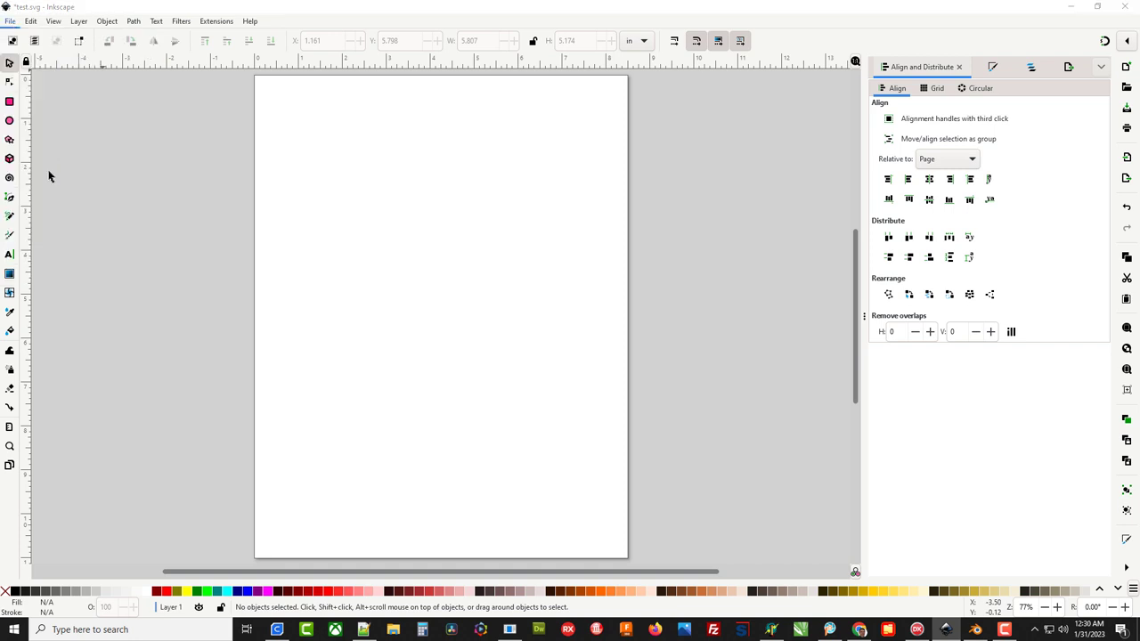
drag(314, 112, 314, 157)
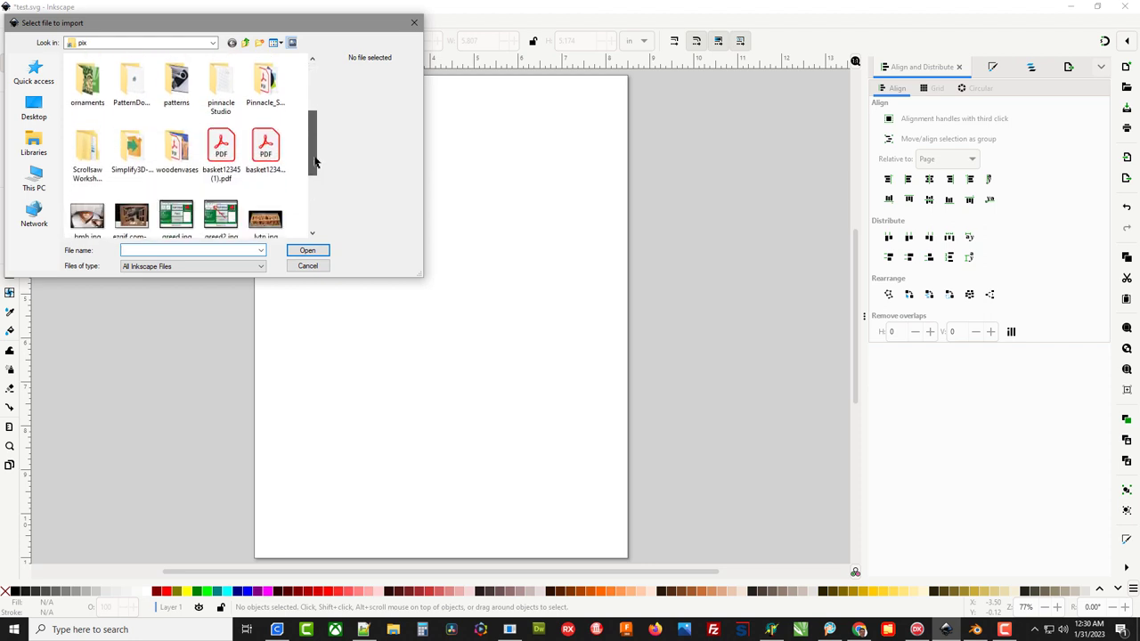
click(269, 144)
double_click(269, 144)
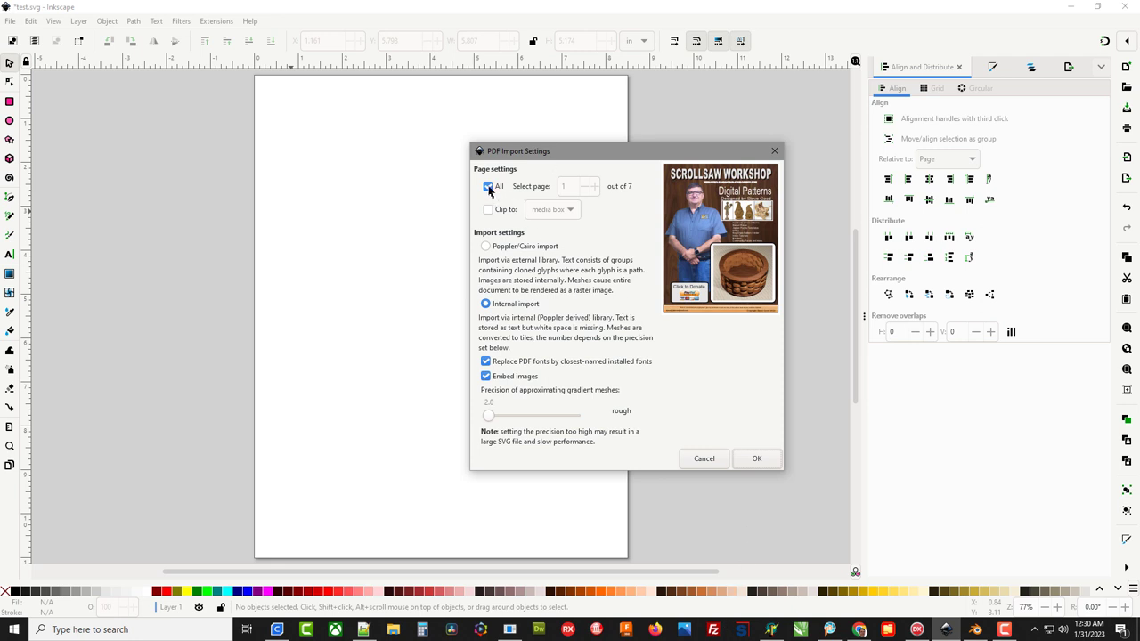
click(756, 460)
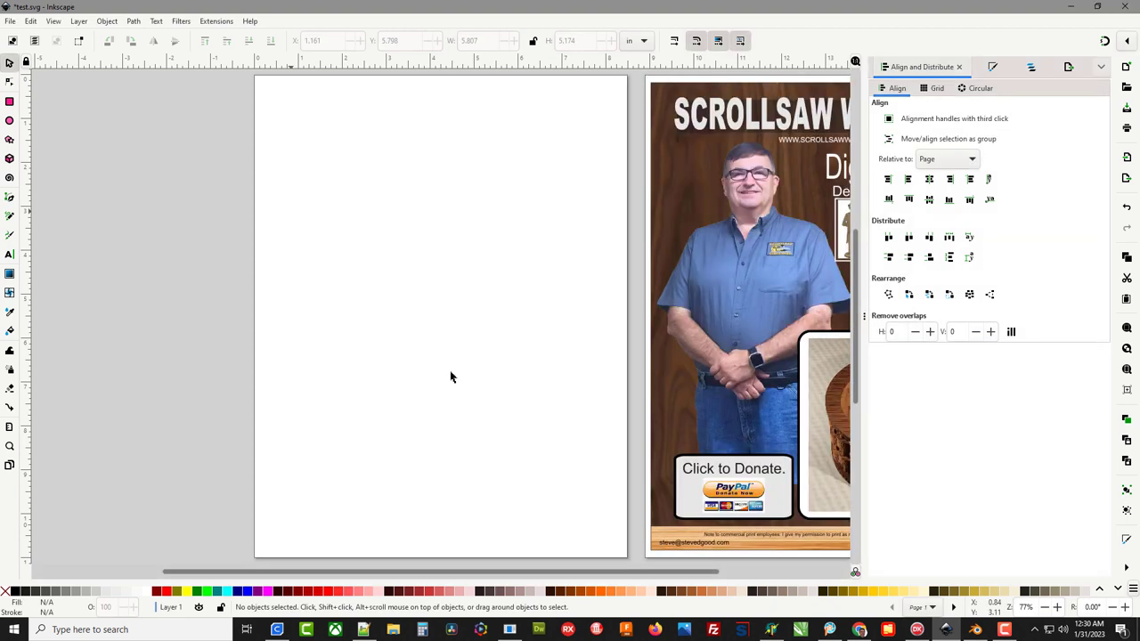
- Delete the cover artwork and the information page artwork from the imported pages
ctrl+scroll(446, 373, down, 1)
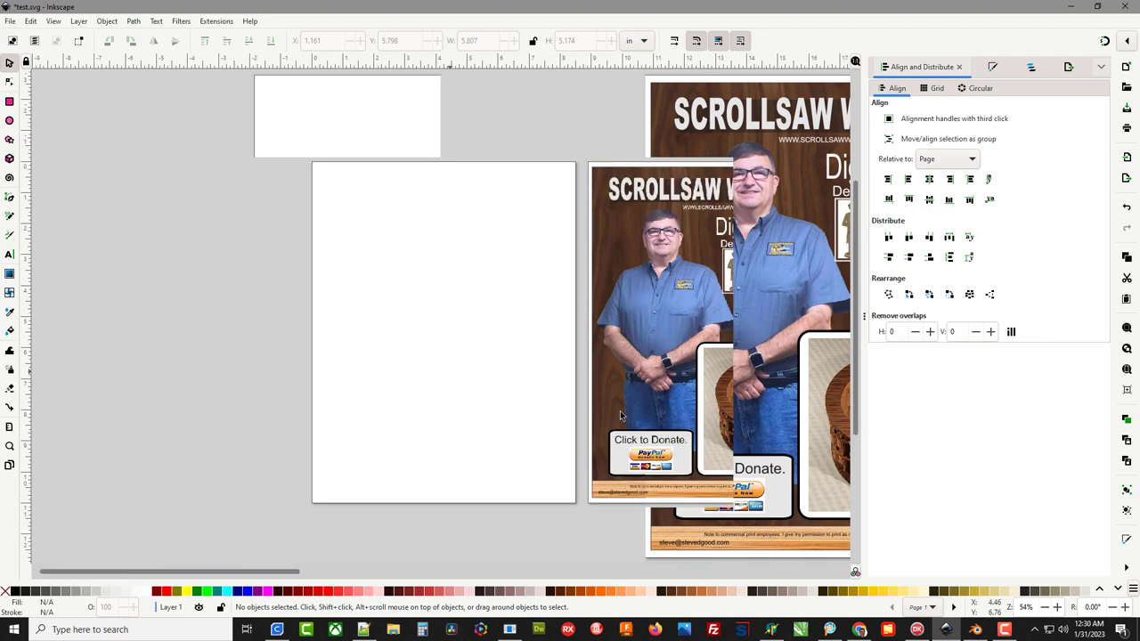
ctrl+scroll(570, 401, down, 2)
ctrl+scroll(545, 396, down, 3)
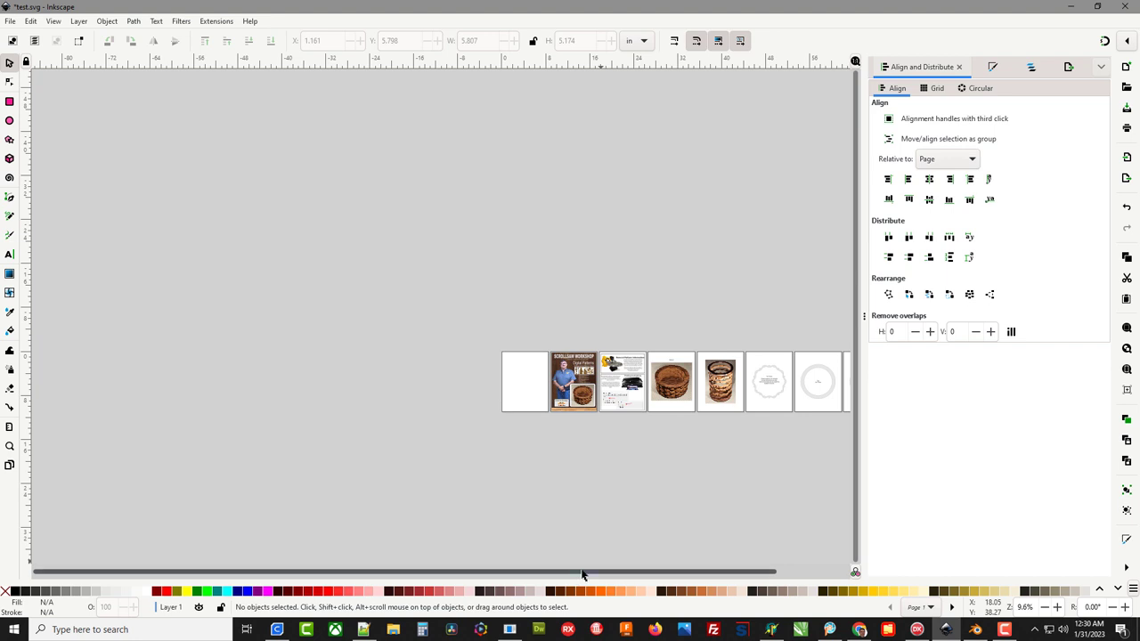
drag(574, 574, 674, 577)
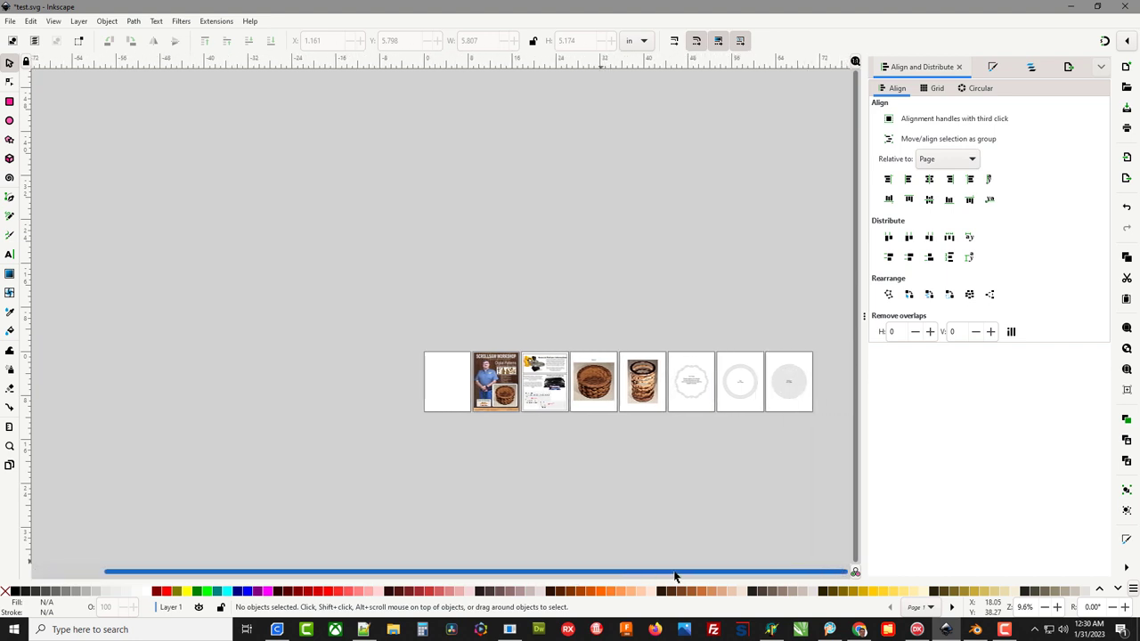
click(502, 379)
key(Delete)
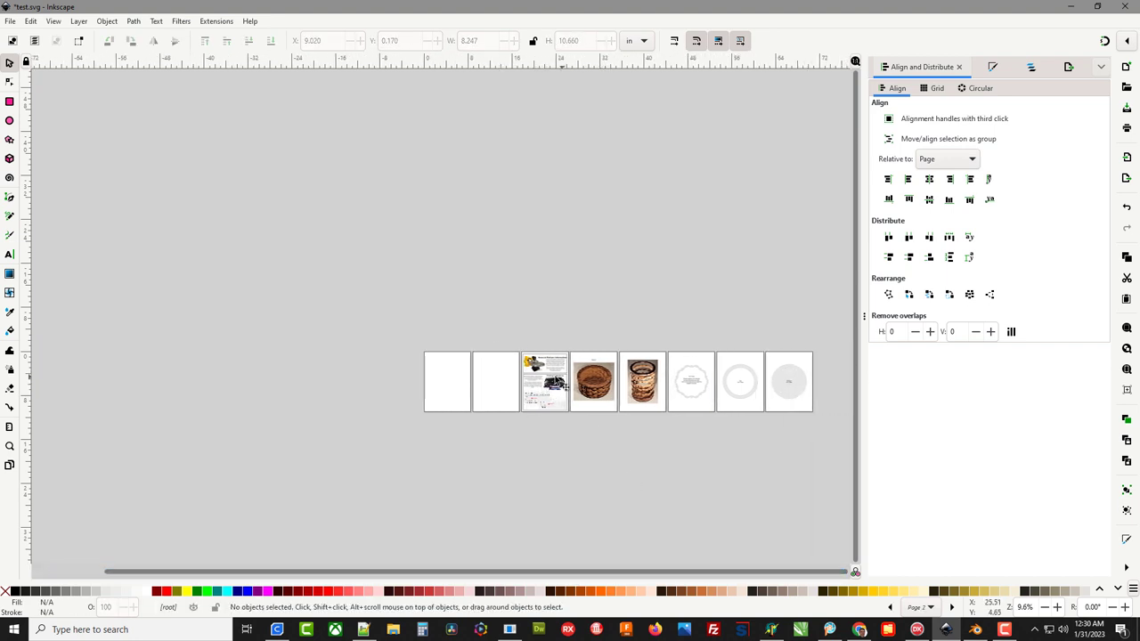
click(567, 387)
key(Delete)
- Delete the two basket photos and the small title text left above the first photo
click(595, 384)
key(Delete)
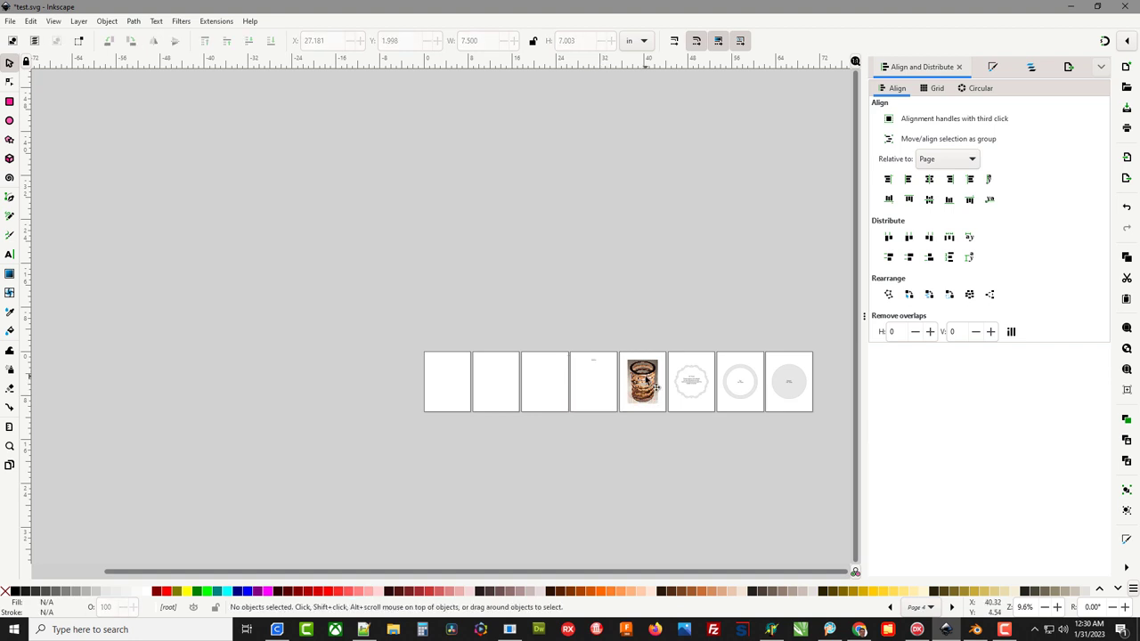
click(647, 385)
key(Delete)
drag(542, 348, 660, 443)
key(Delete)
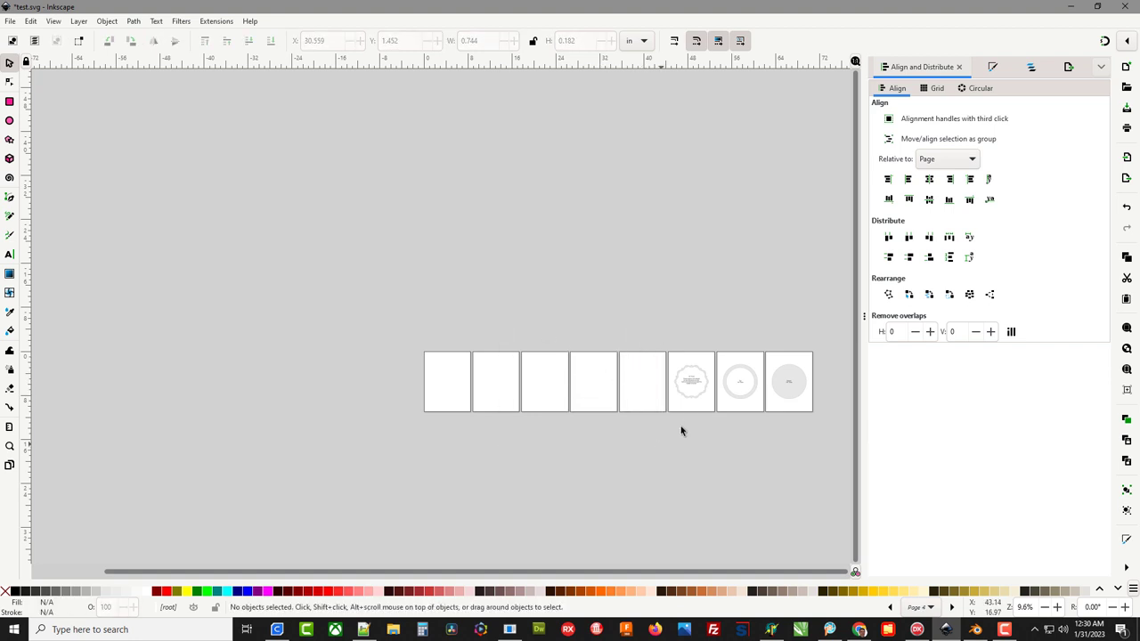
- Delete the text labels inside the scalloped ring, the plain ring and the solid disc on the last three pages
click(694, 385)
ctrl+scroll(700, 393, up, 3)
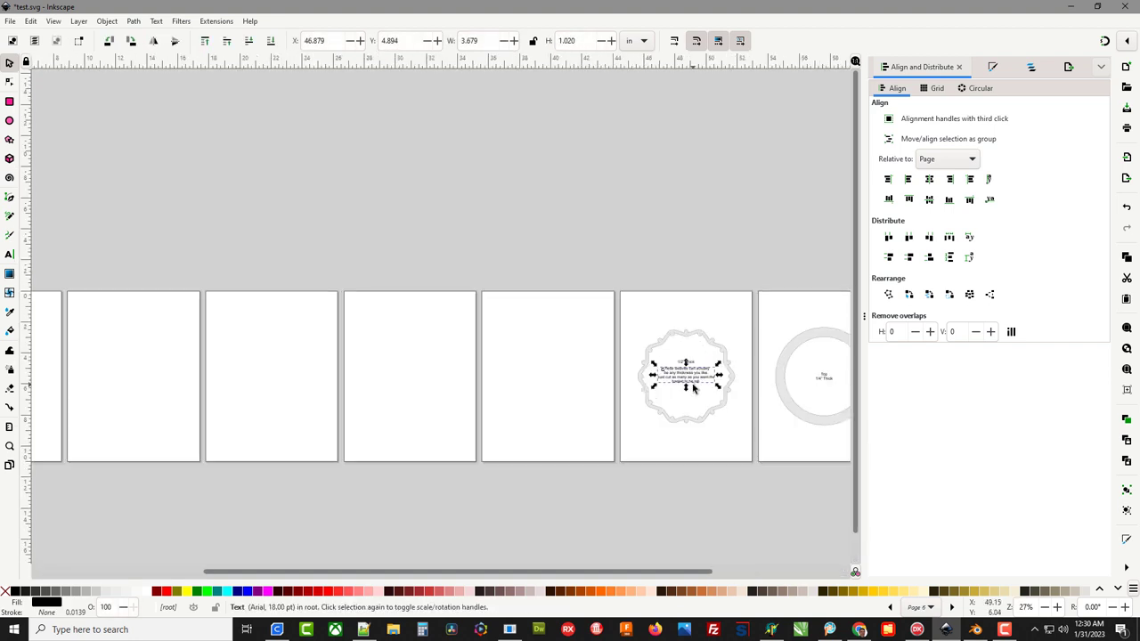
click(694, 386)
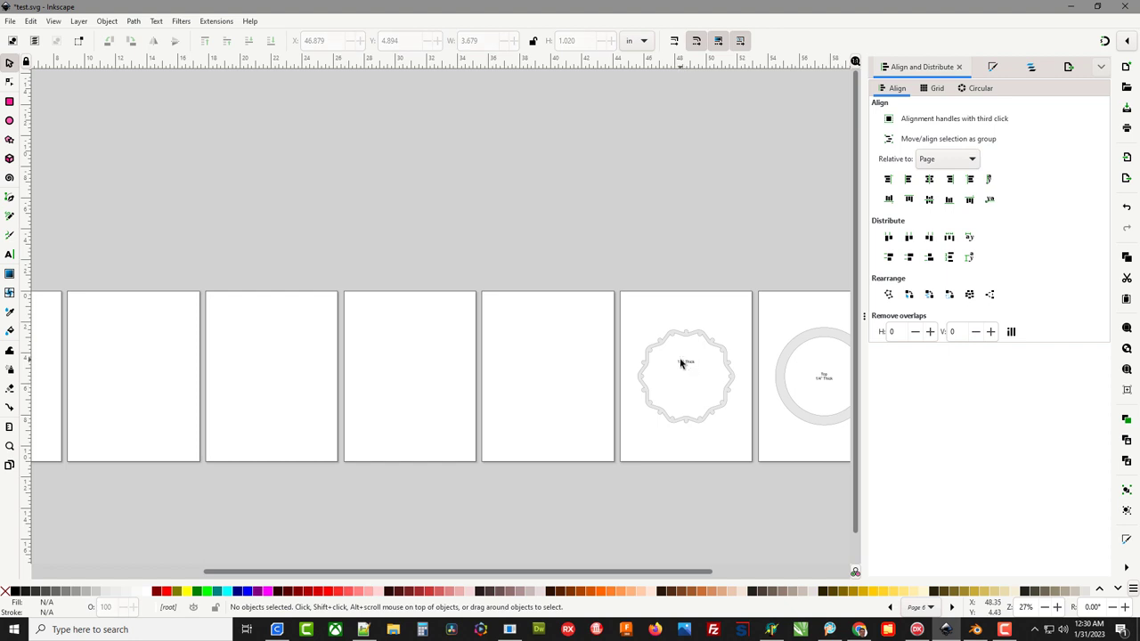
click(684, 364)
drag(684, 365, 824, 377)
key(Escape)
drag(705, 571, 791, 503)
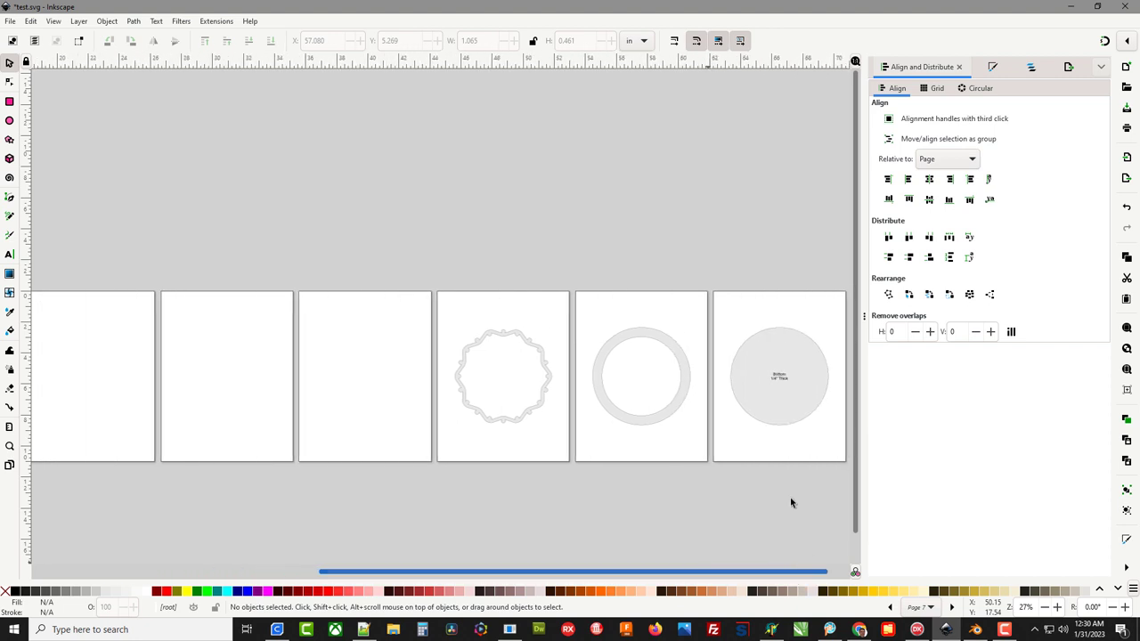
click(782, 381)
key(Escape)
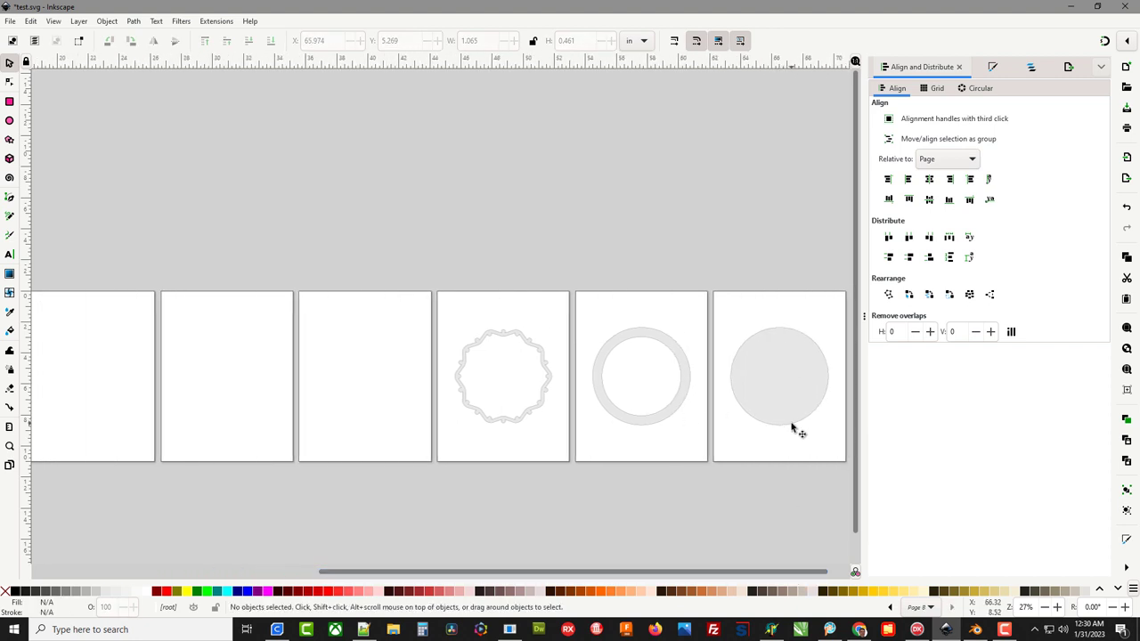
- Move the scalloped ring, the plain ring and the solid disc onto the first blank page
ctrl+scroll(788, 424, down, 1)
mouse_move(621, 395)
mouse_down()
mouse_move(285, 419)
mouse_move(310, 458)
mouse_move(125, 383)
mouse_move(145, 404)
mouse_move(133, 391)
mouse_up()
mouse_move(703, 369)
mouse_down()
mouse_move(140, 395)
mouse_move(125, 372)
mouse_up()
drag(766, 387, 94, 361)
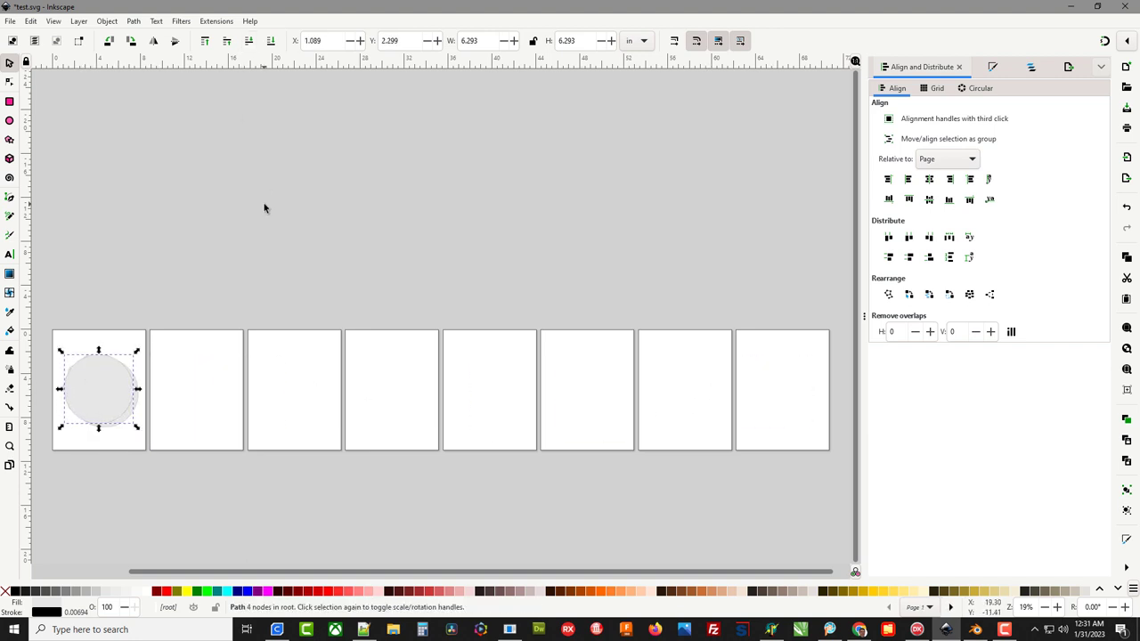
- Center all three pattern shapes horizontally and vertically relative to the page
click(54, 21)
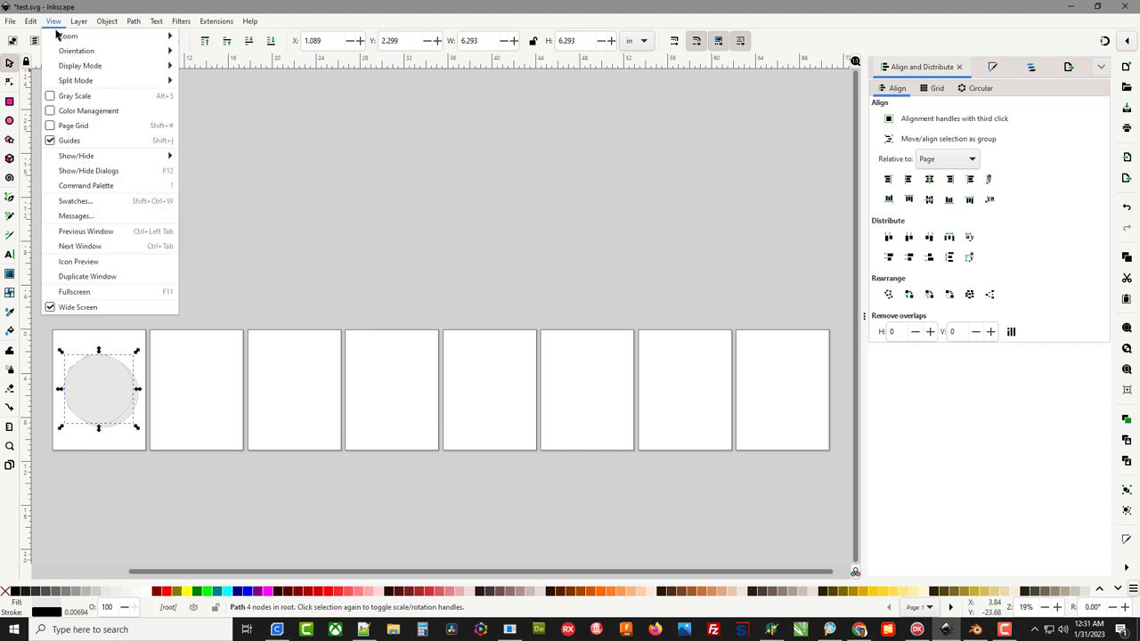
mouse_move(63, 36)
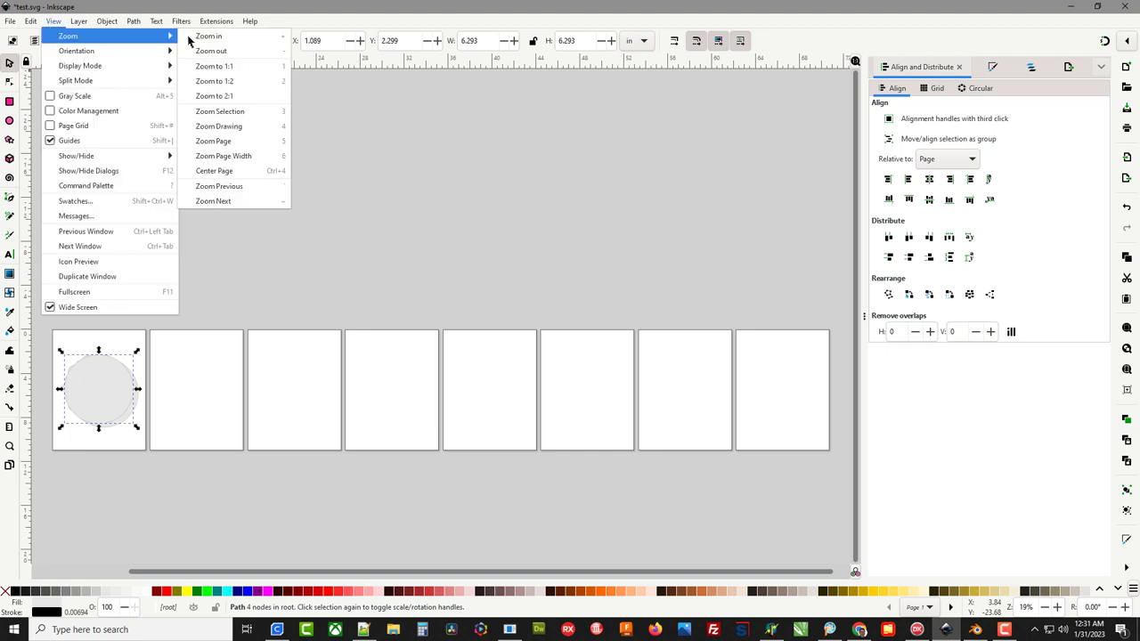
click(217, 141)
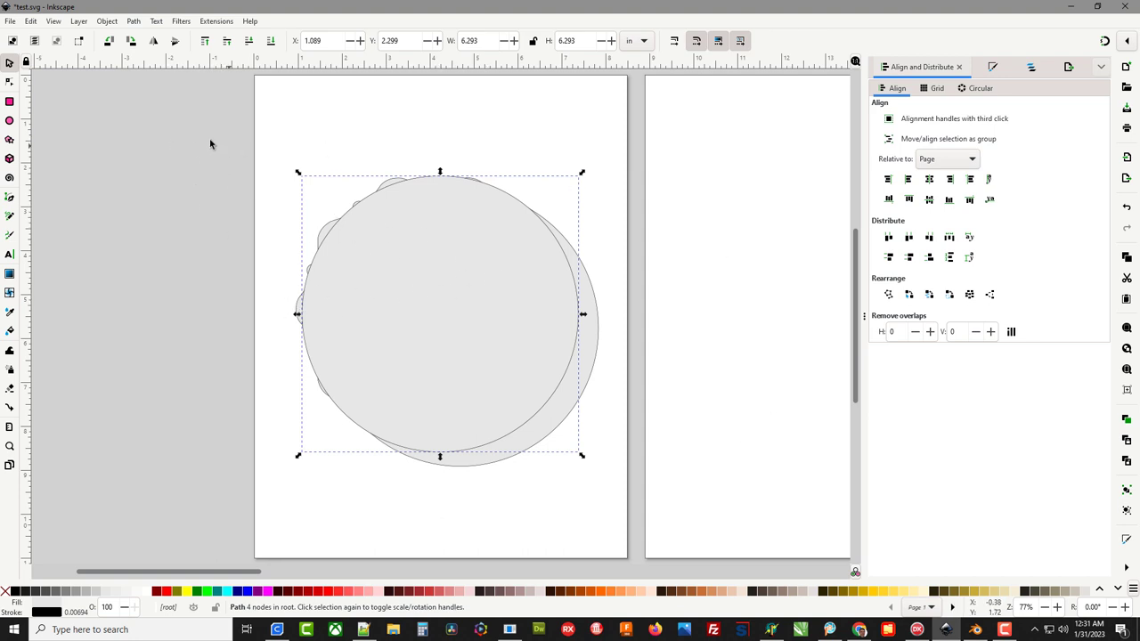
drag(210, 143, 648, 535)
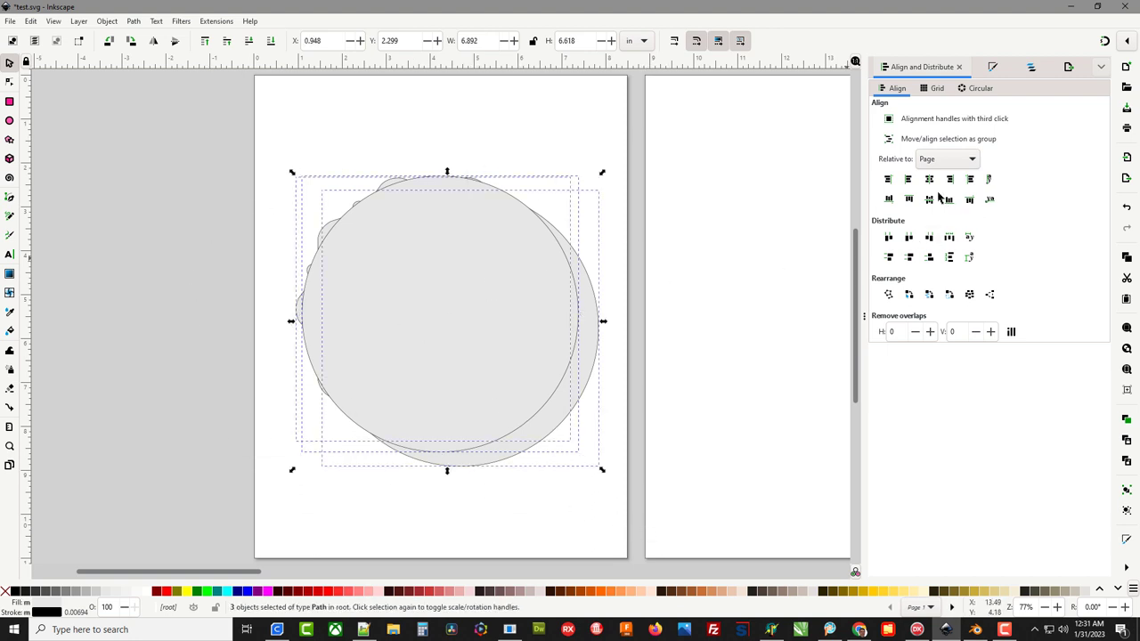
click(106, 22)
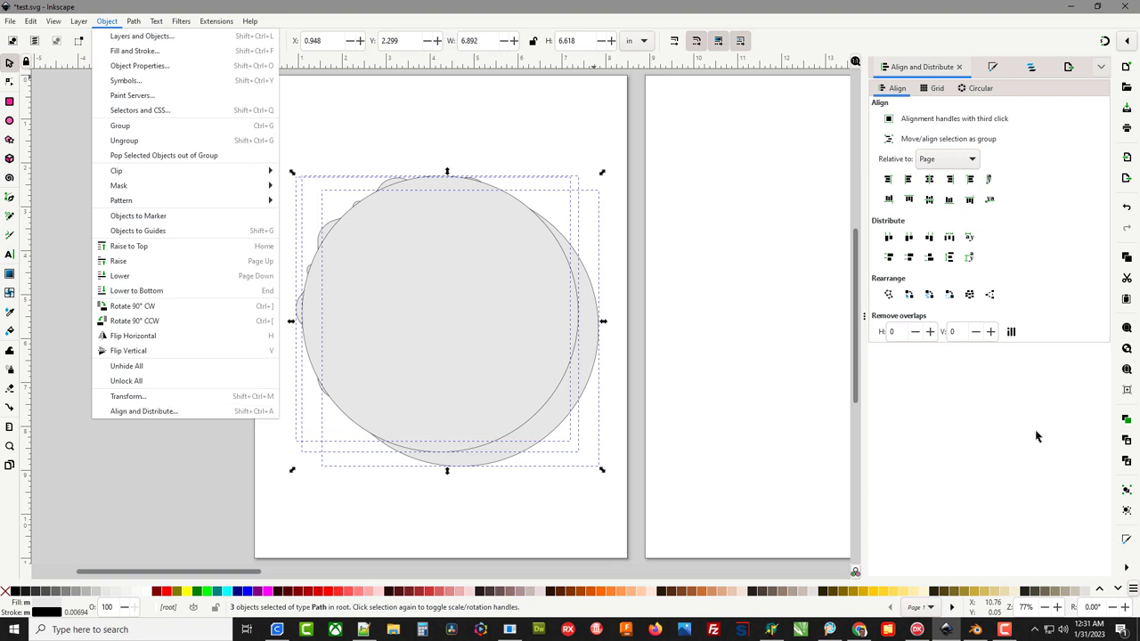
click(1071, 169)
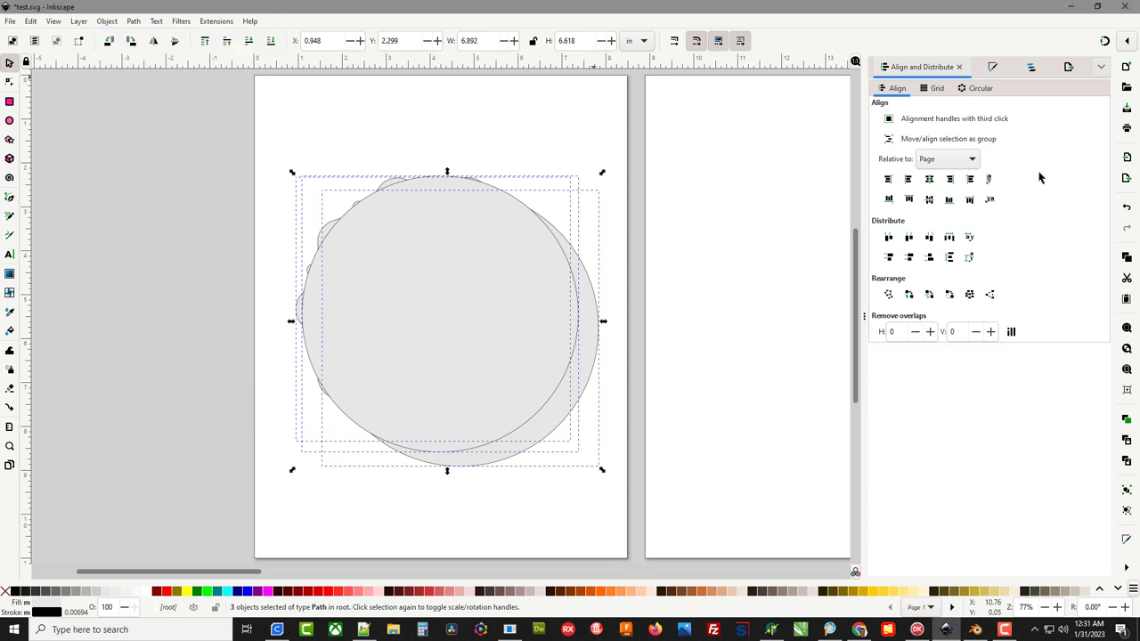
click(929, 180)
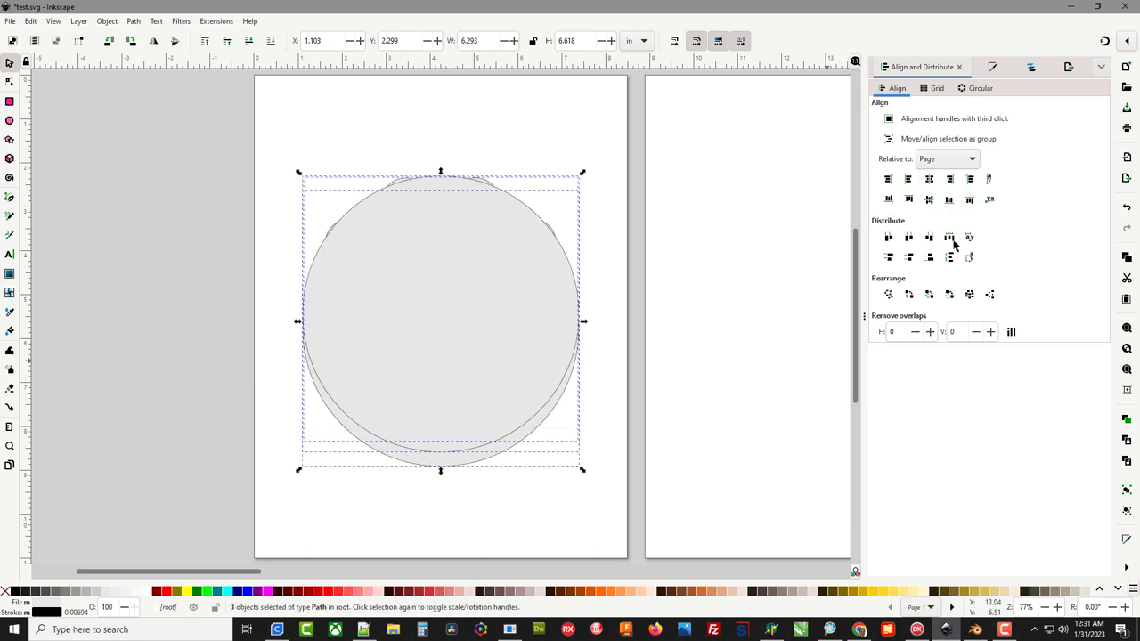
click(929, 201)
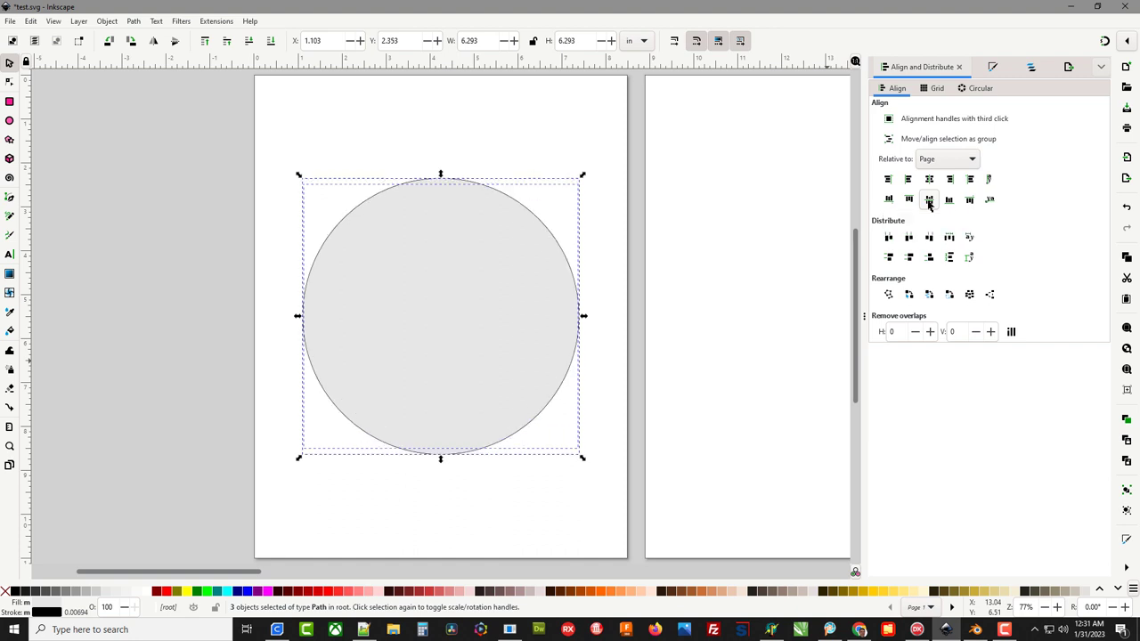
click(662, 376)
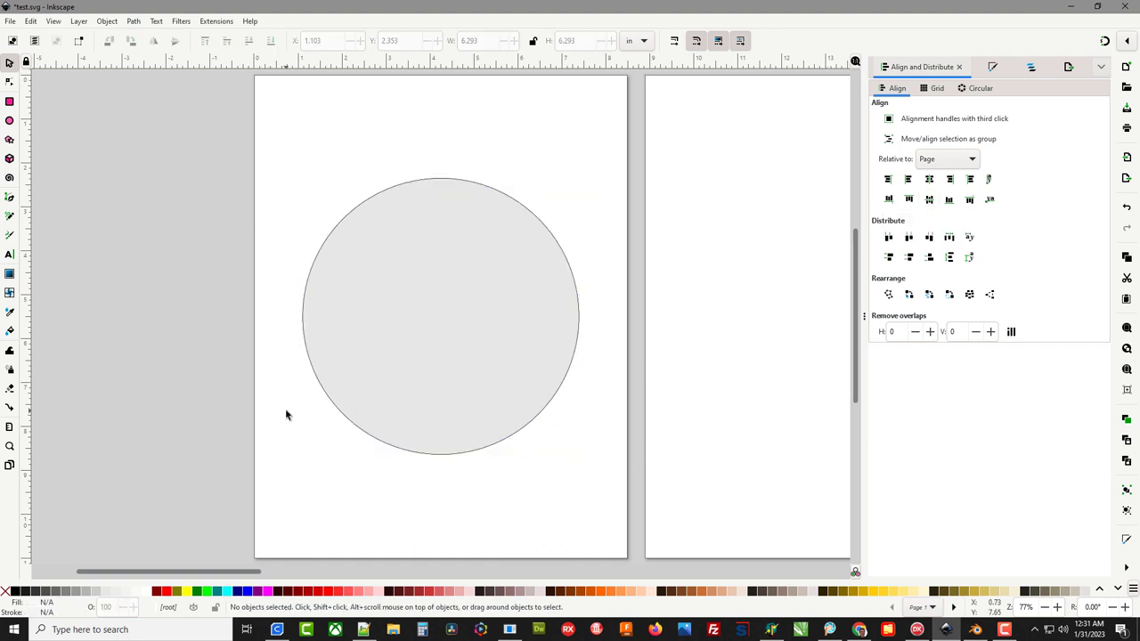
- Lower the solid disc to the bottom of the stacking order
click(431, 285)
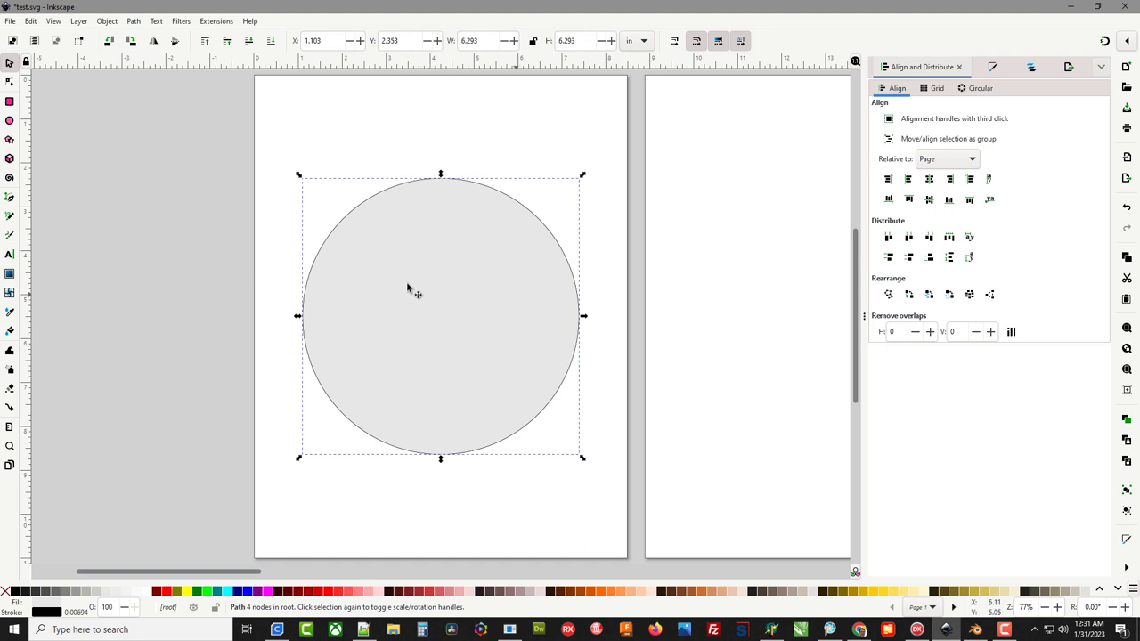
click(80, 22)
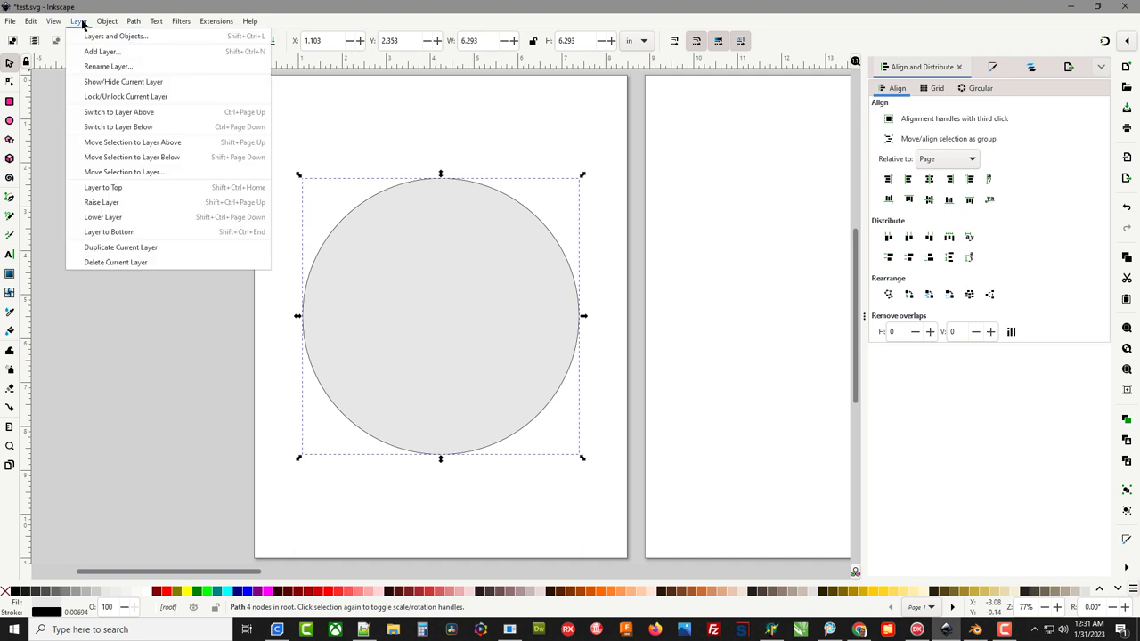
mouse_move(104, 21)
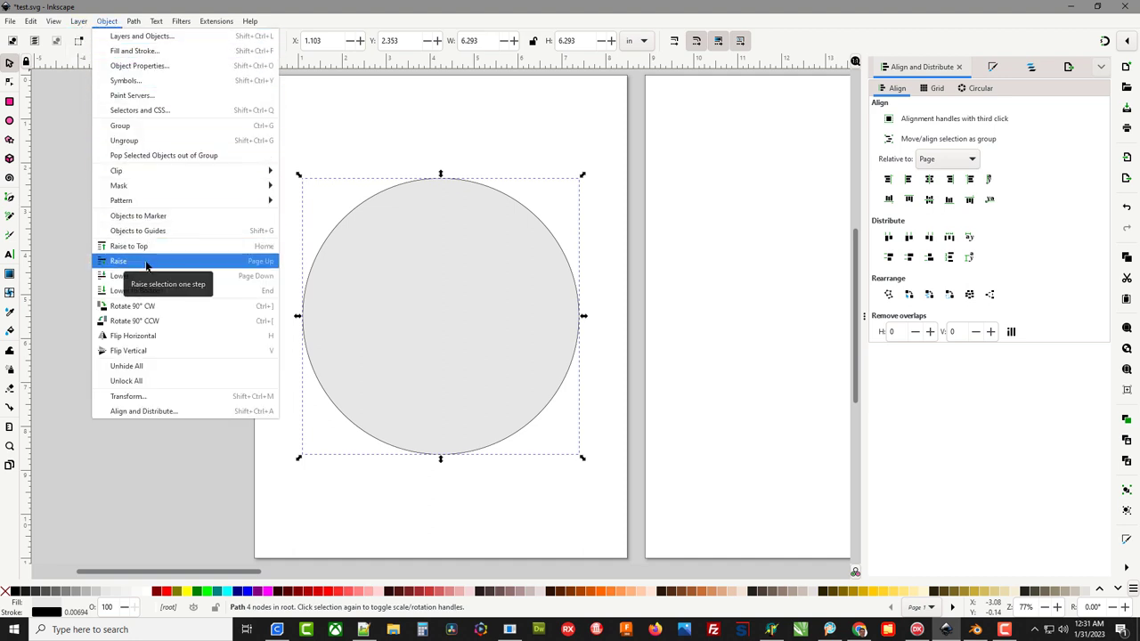
click(163, 293)
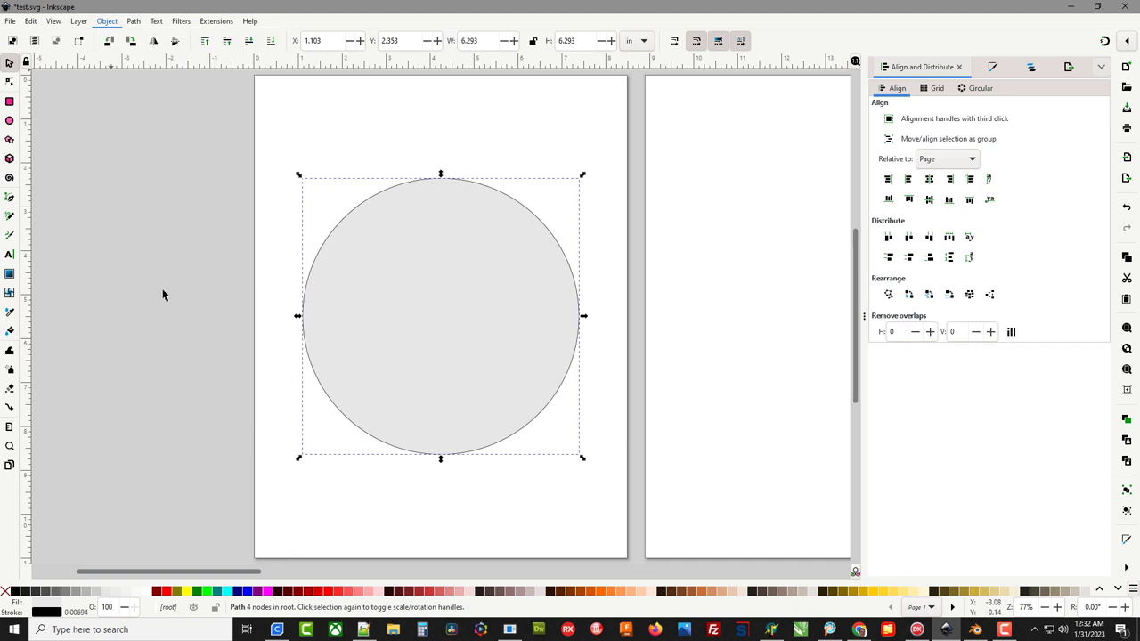
- Lower the plain ring beneath the scalloped ring in the stacking order
click(208, 250)
click(415, 218)
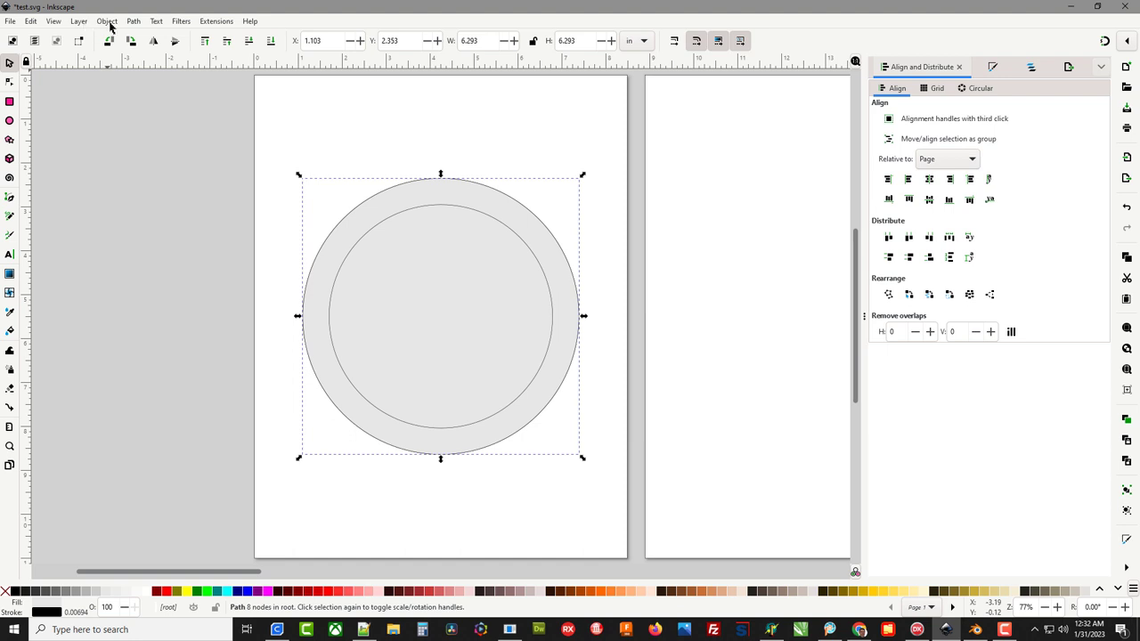
click(107, 22)
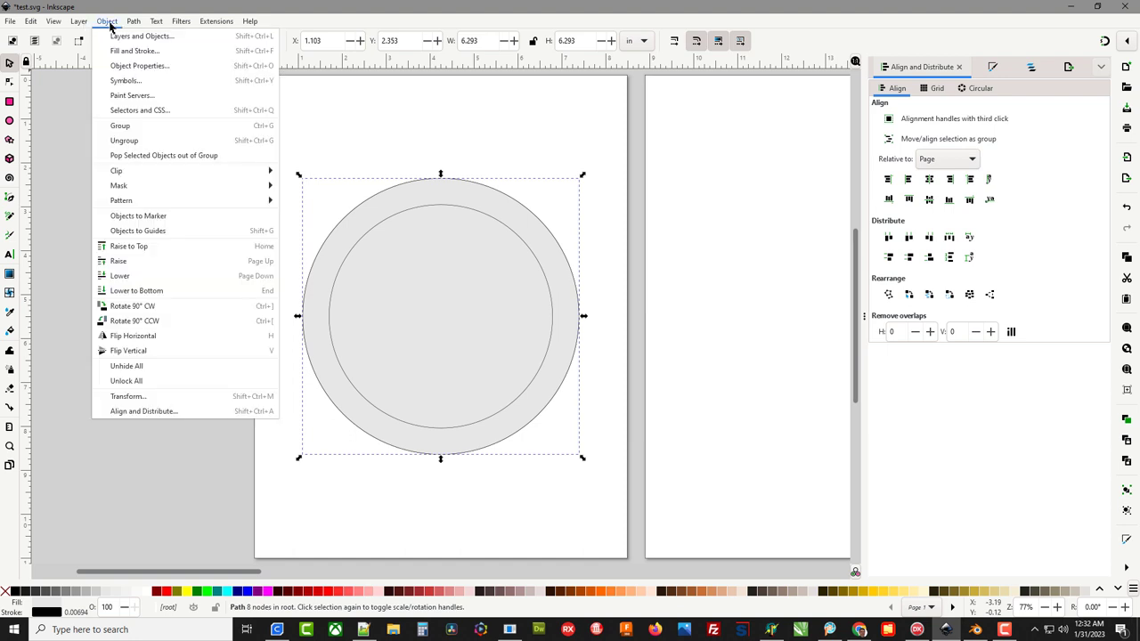
click(153, 277)
click(276, 236)
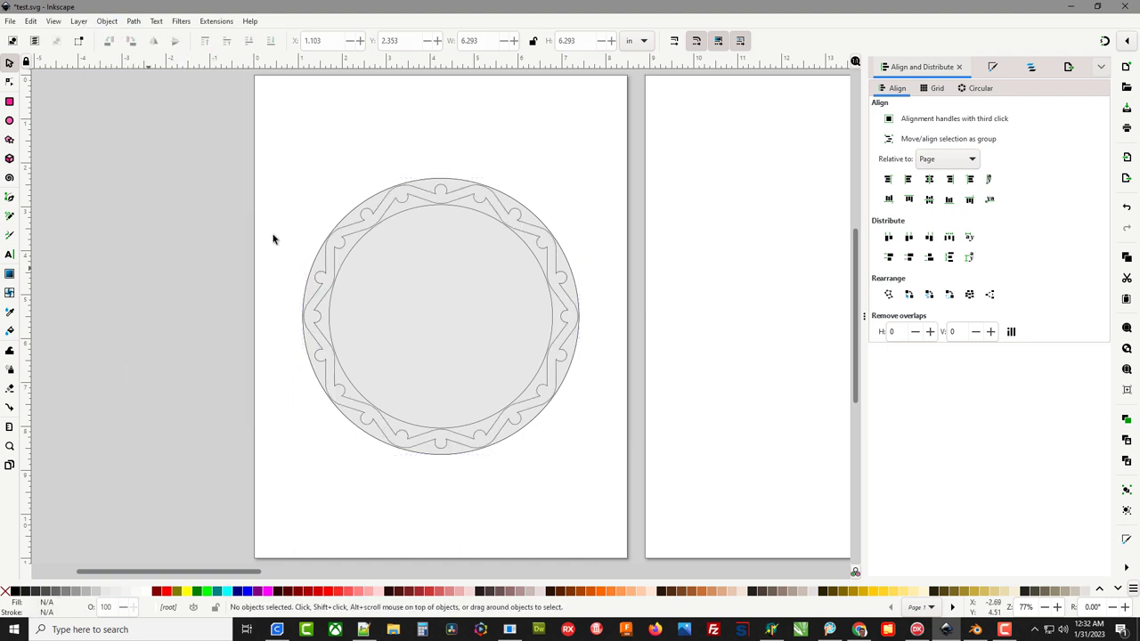
- Duplicate the scalloped ring in place
click(447, 200)
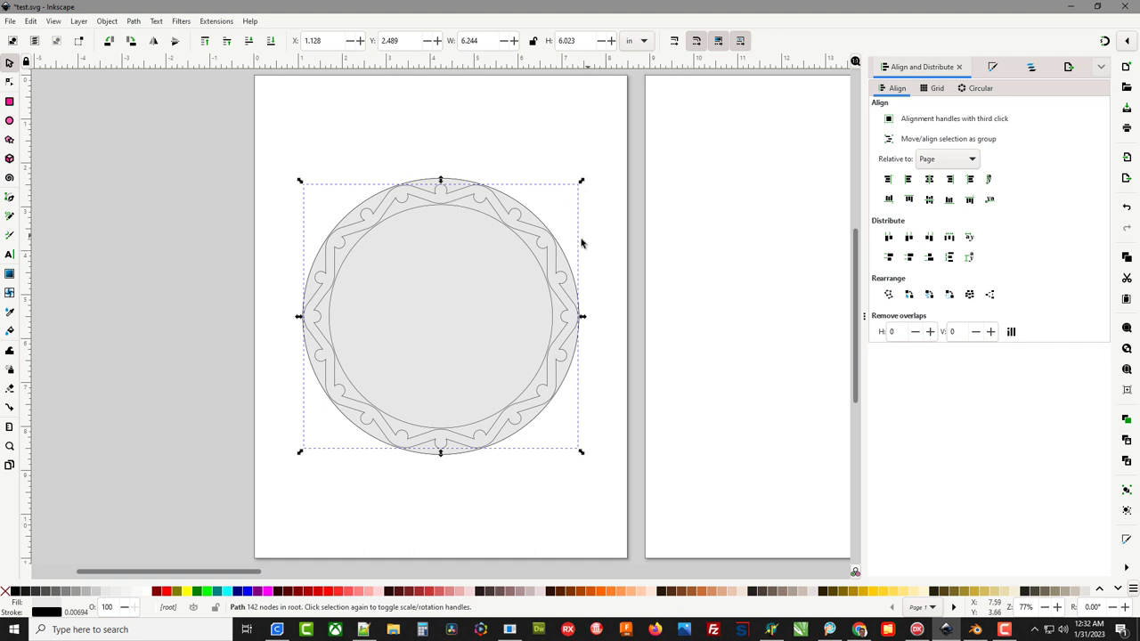
right_click(413, 197)
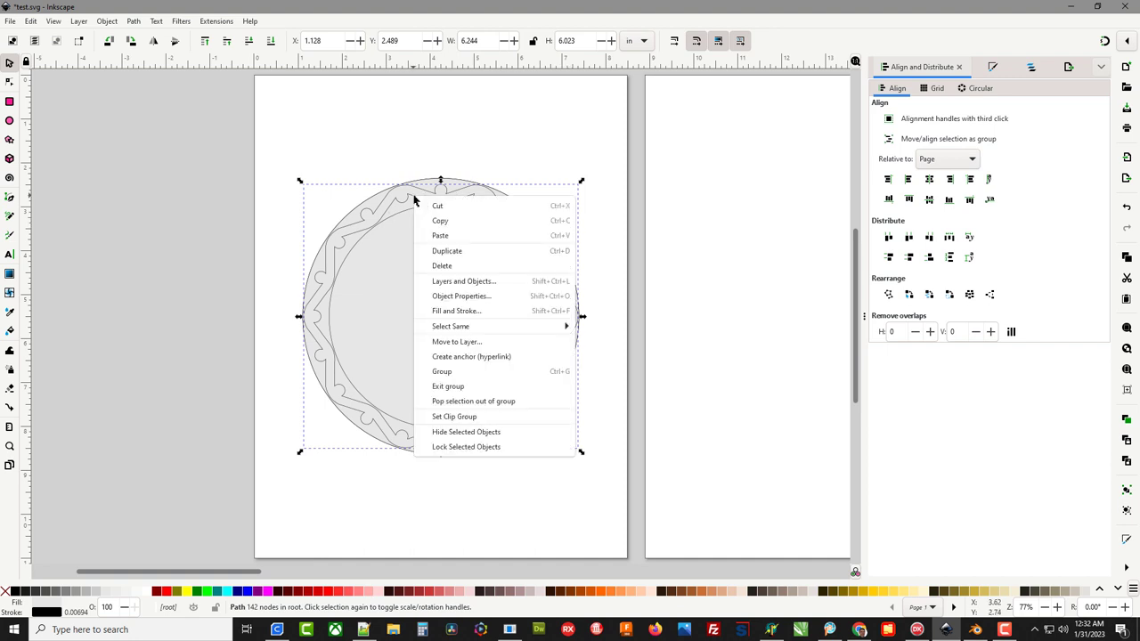
click(457, 252)
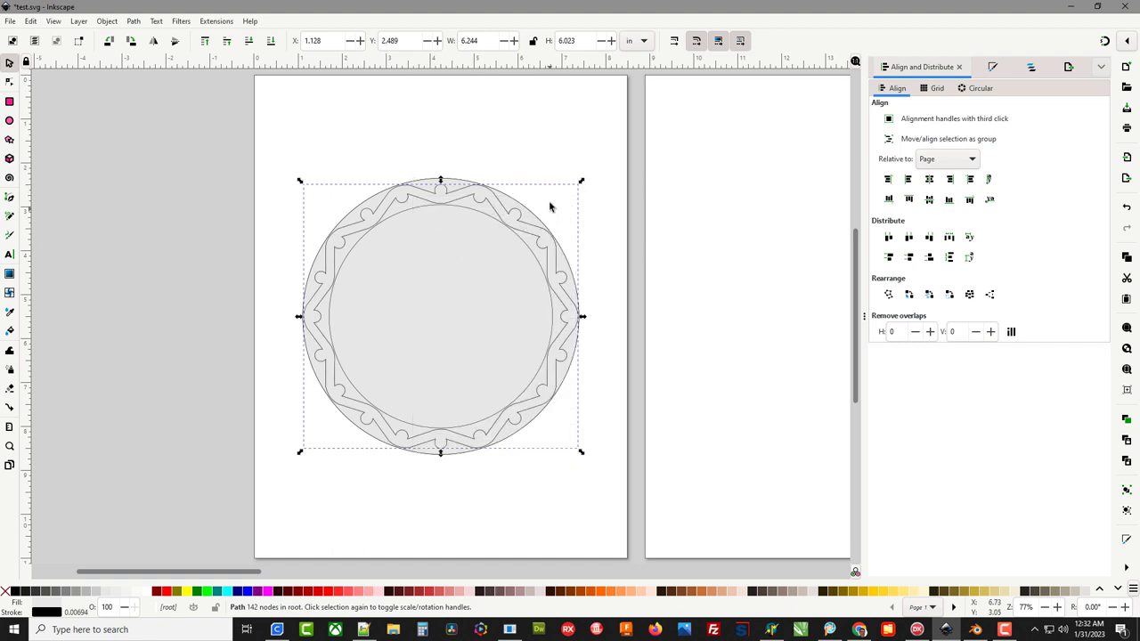
click(594, 154)
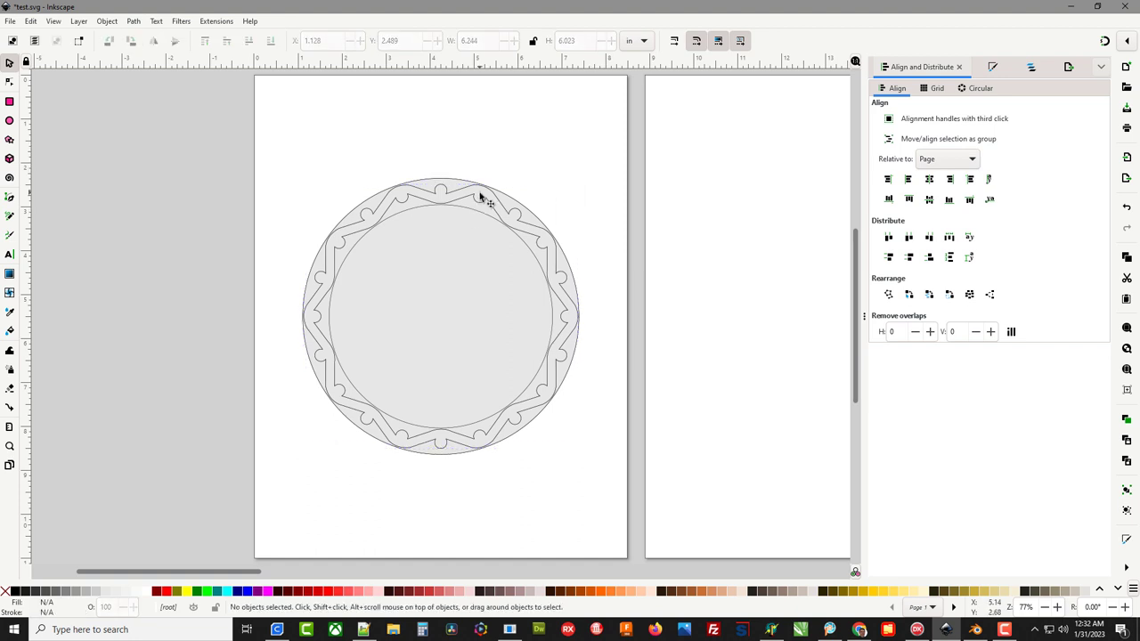
- Rotate the duplicated scalloped ring slightly counterclockwise about its center so the two scalloped patterns interlace
click(480, 197)
click(481, 197)
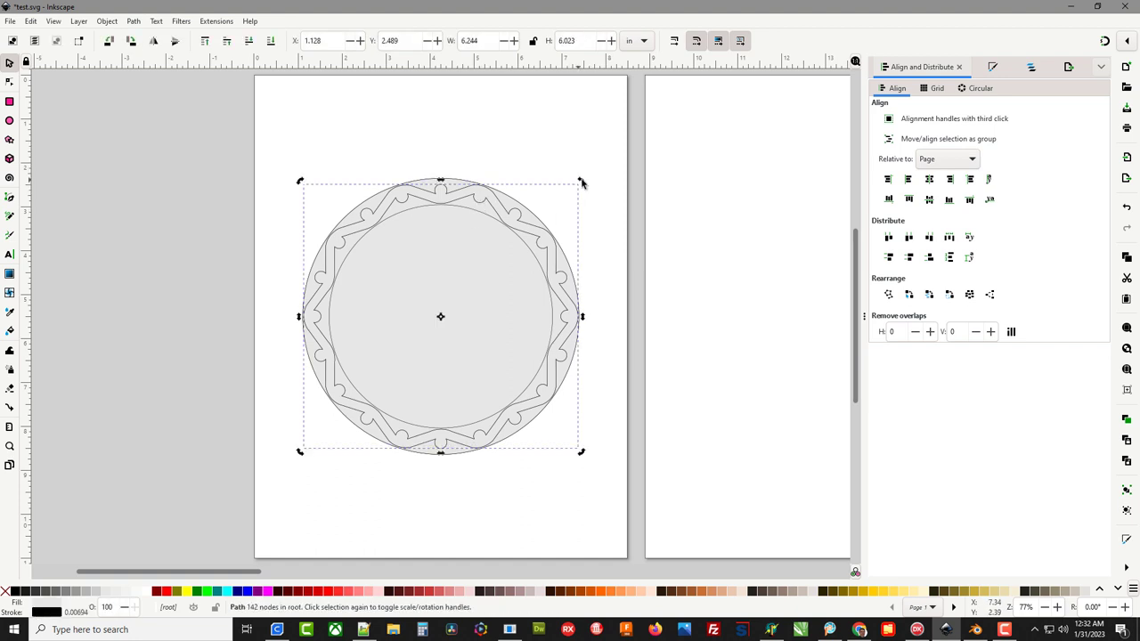
drag(584, 184, 539, 146)
click(656, 268)
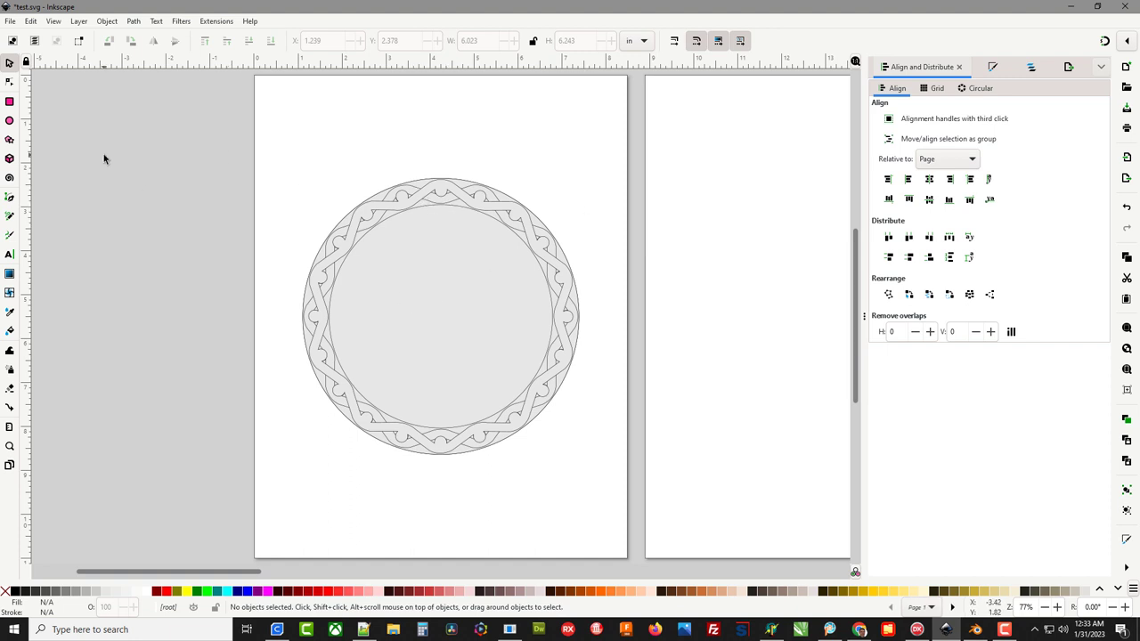
- Save the drawing as the Inkscape SVG file test.svg in the pix folder, replacing the existing file
click(11, 22)
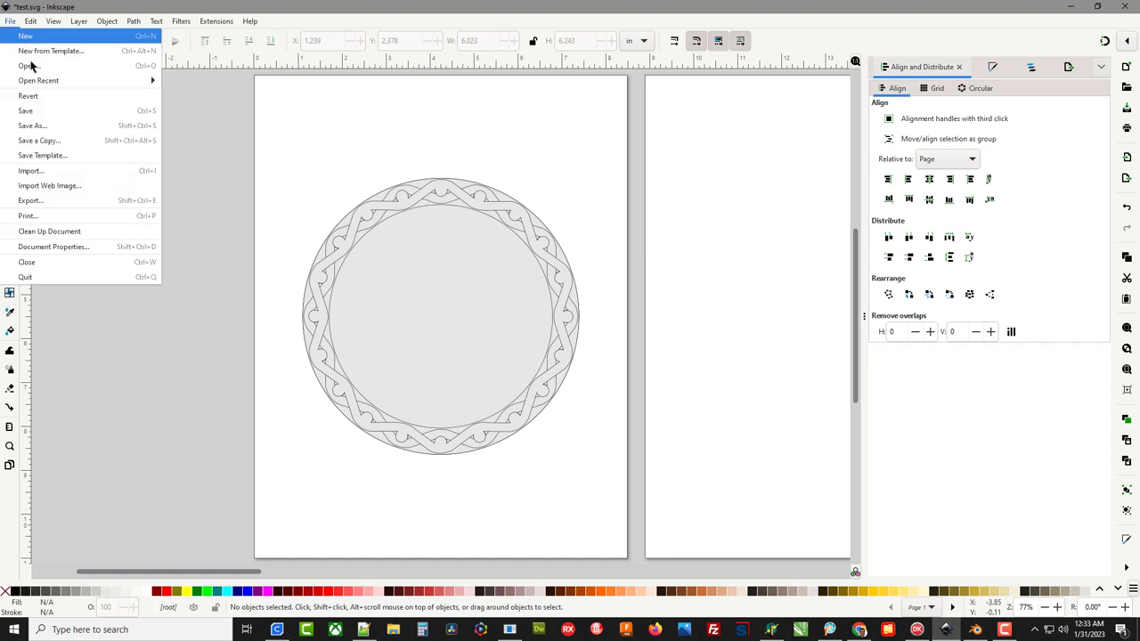
click(34, 113)
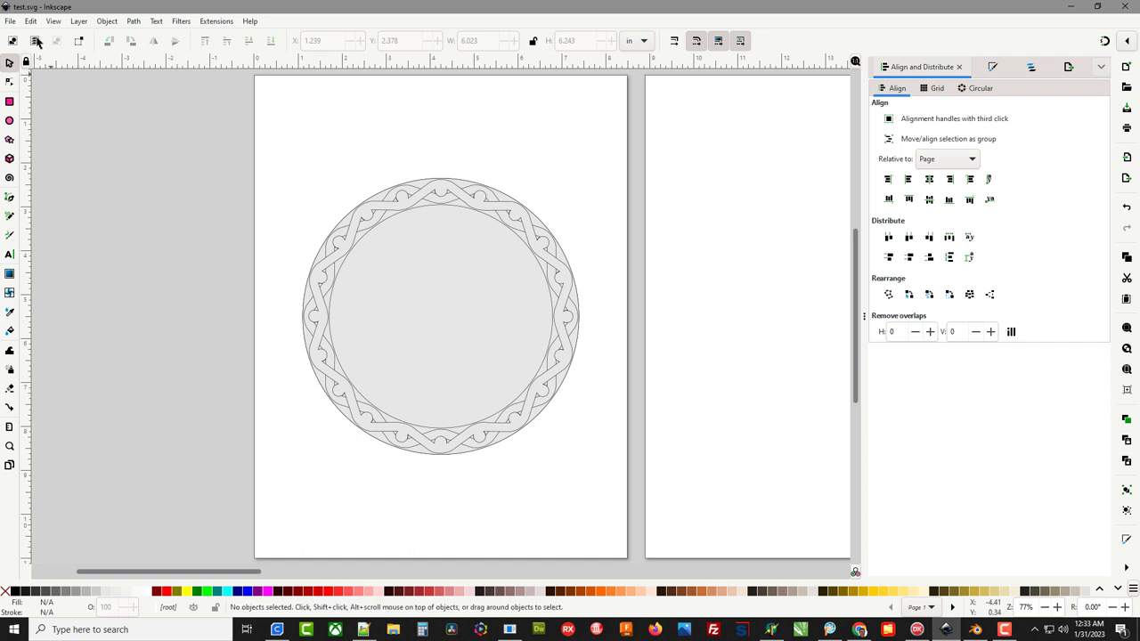
click(15, 24)
click(32, 130)
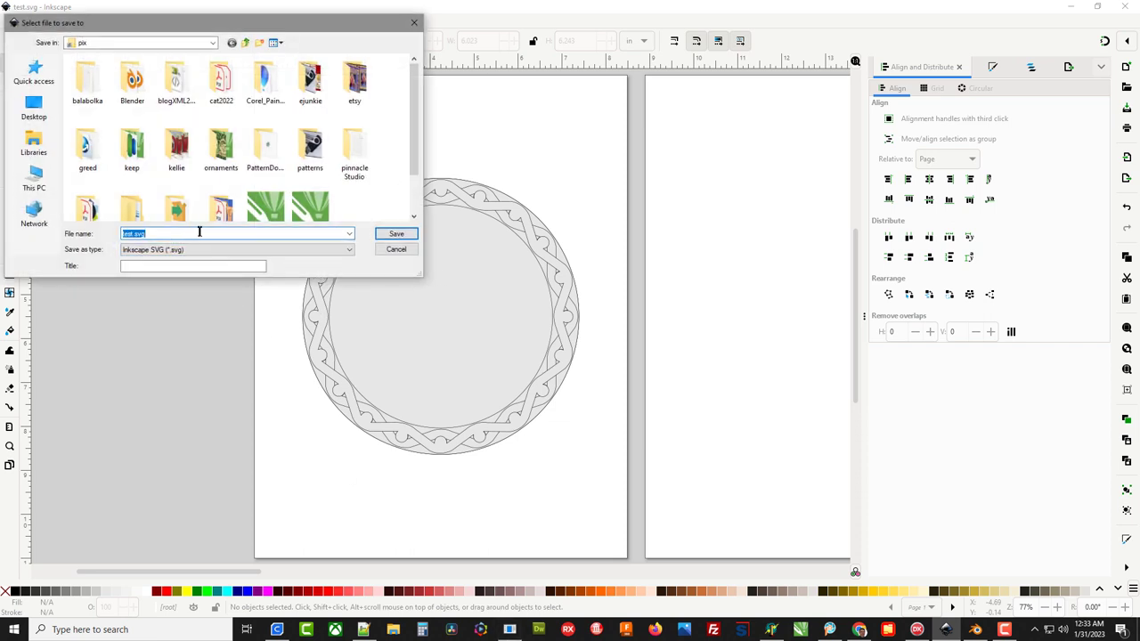
text(test)
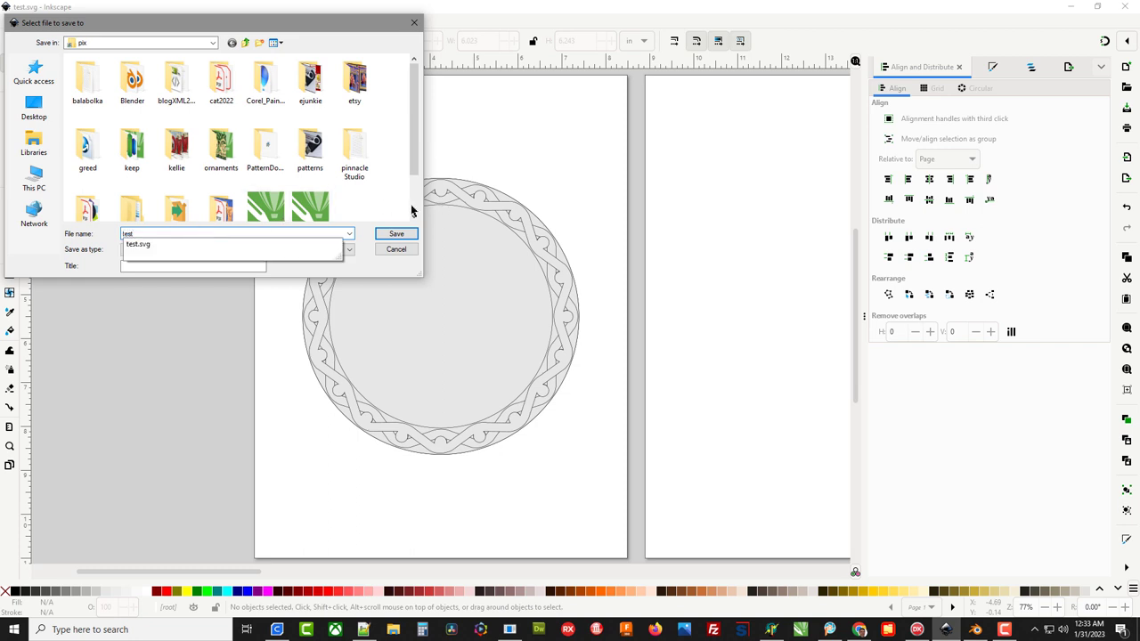
click(397, 233)
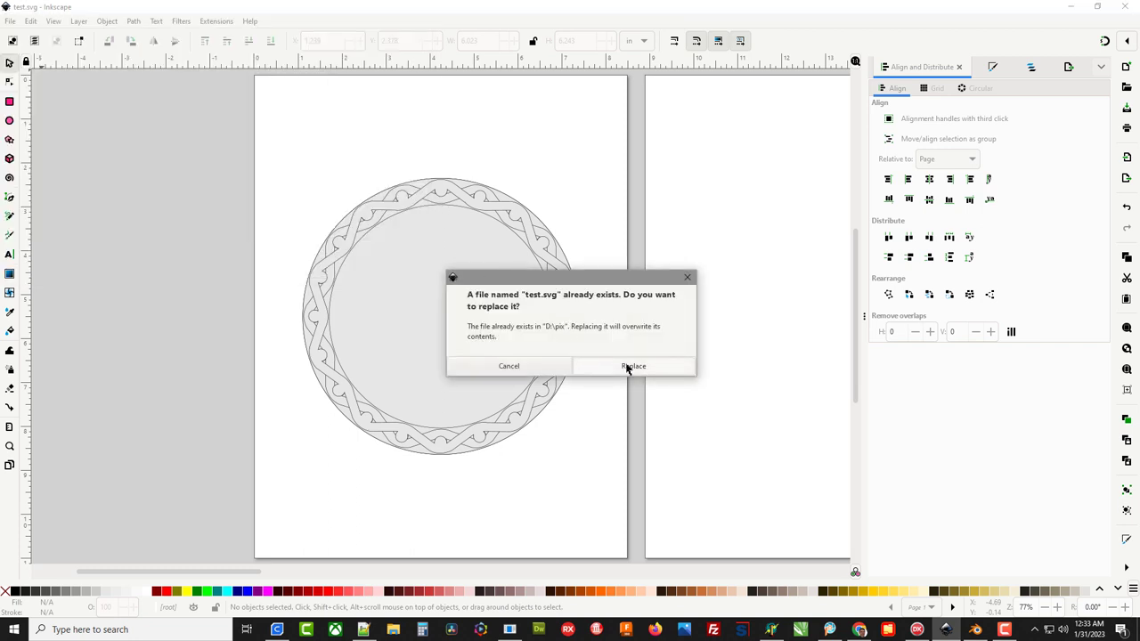
click(628, 370)
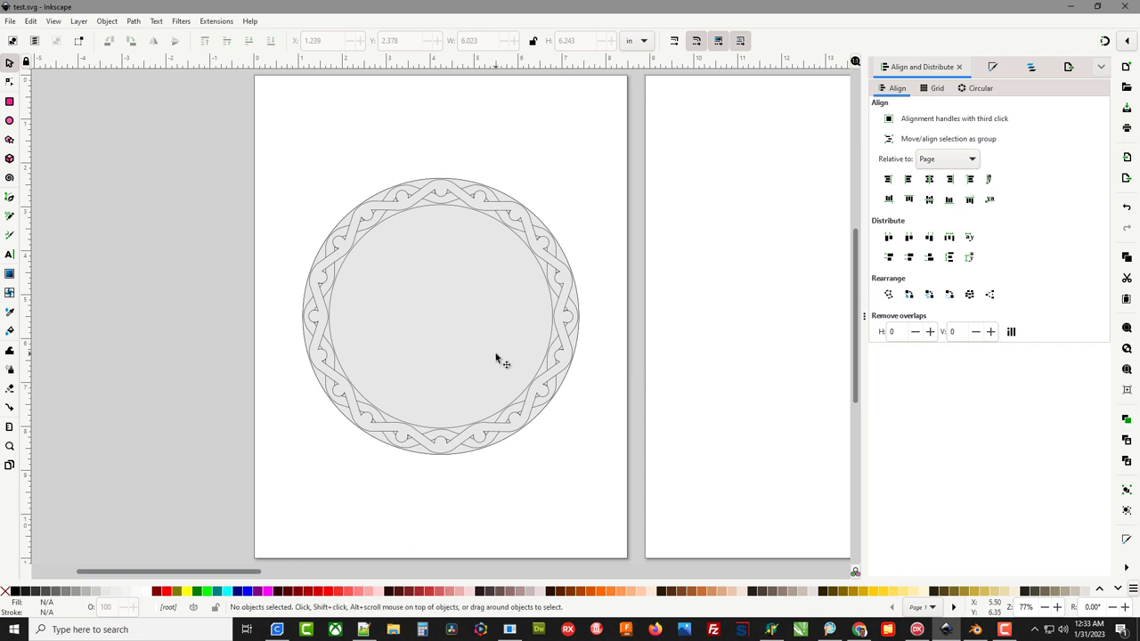
- Switch to Blender and delete the default cube from the scene
click(1071, 6)
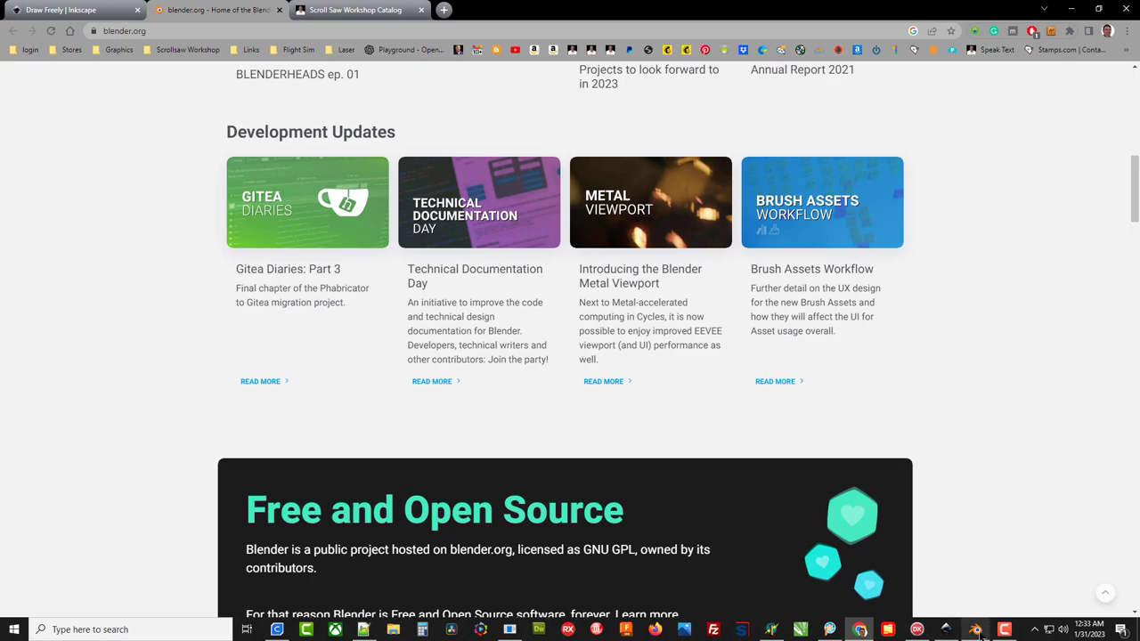
click(976, 630)
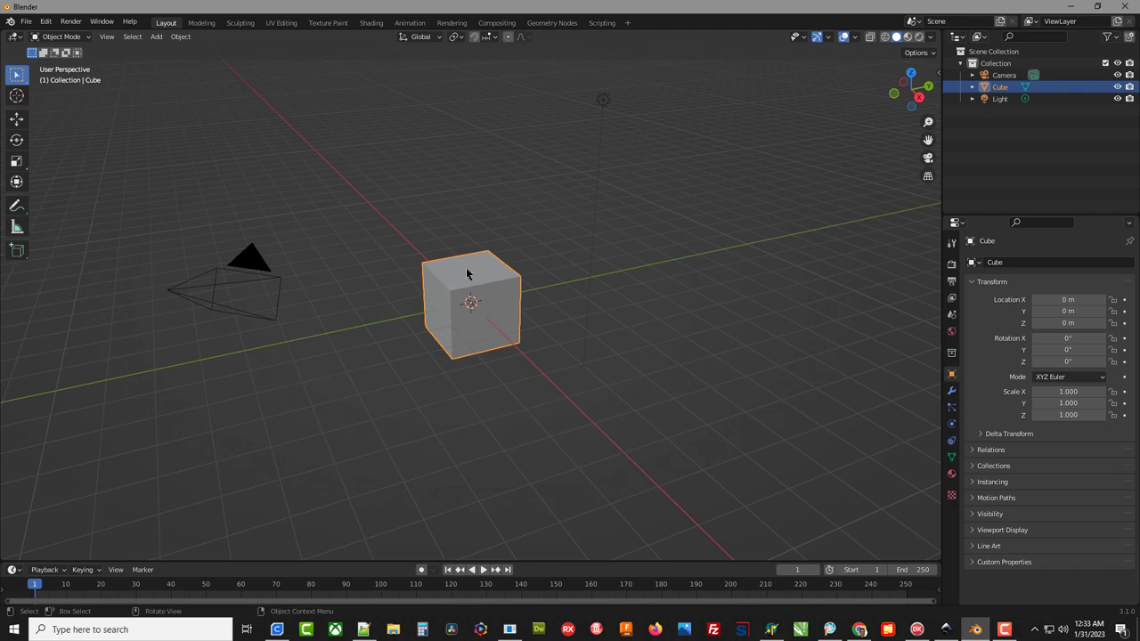
click(606, 256)
click(474, 279)
key(x)
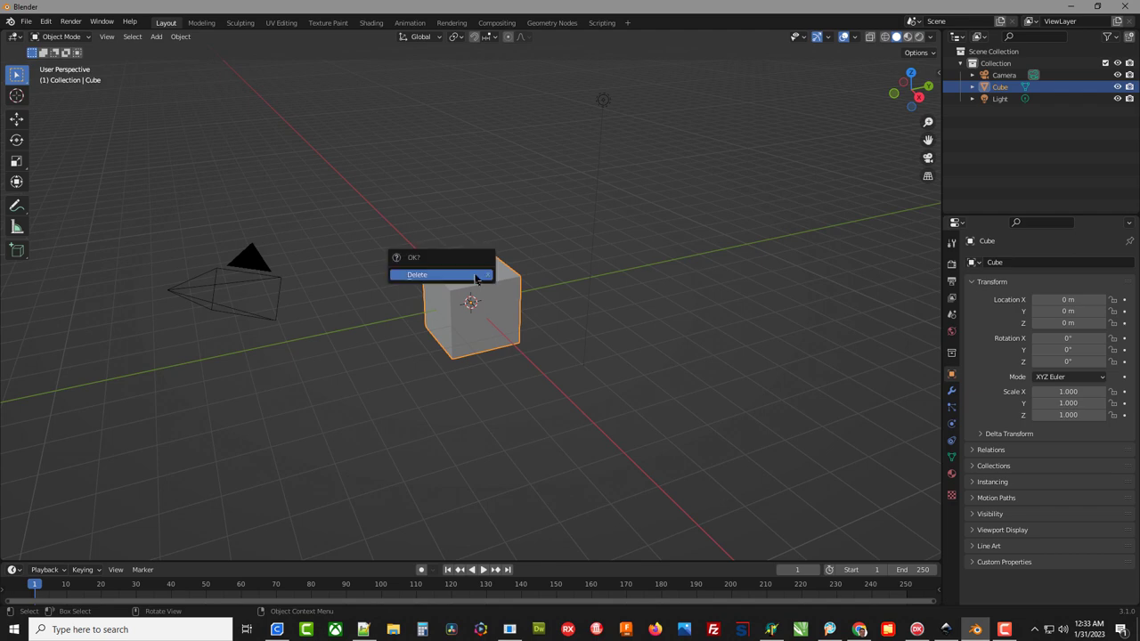
click(436, 279)
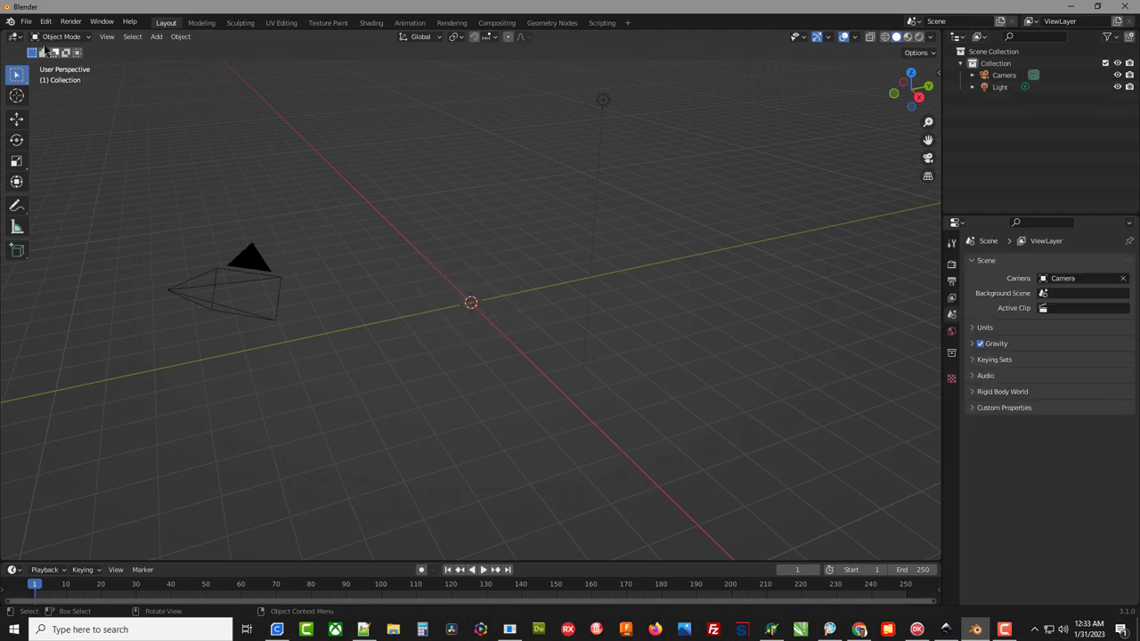
- Import test.svg from the pix folder as Scalable Vector Graphics
click(26, 23)
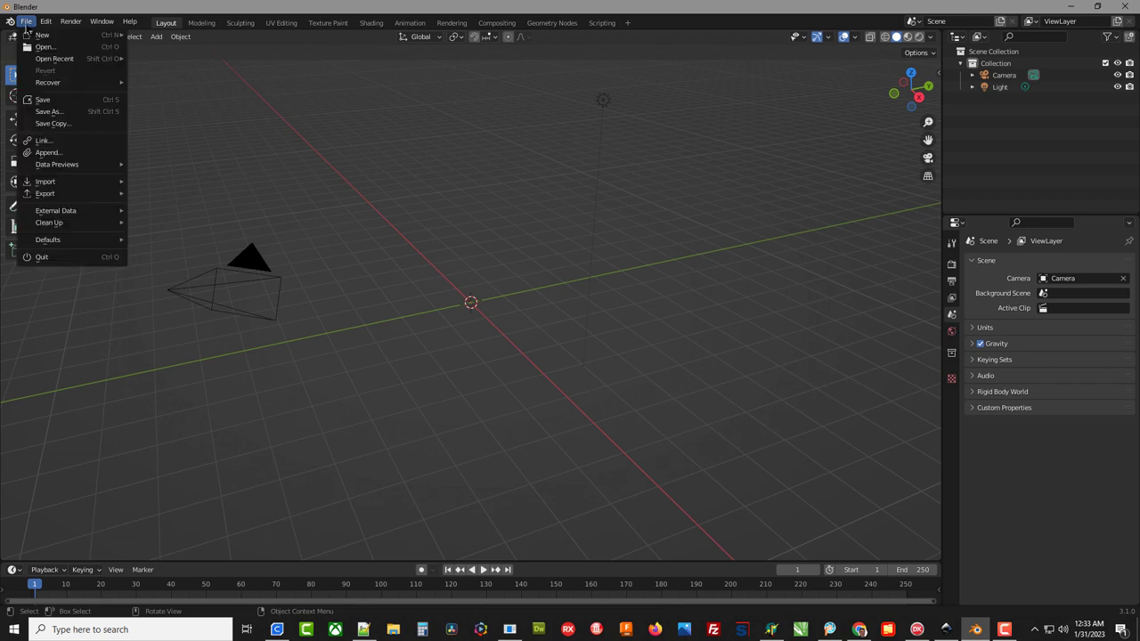
mouse_move(52, 185)
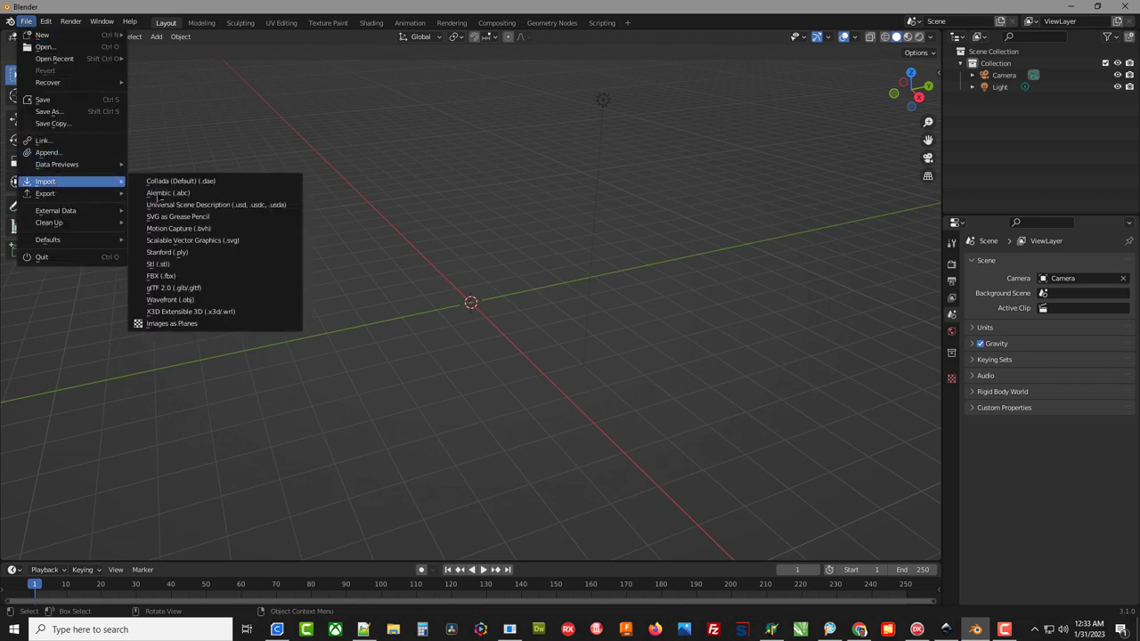
click(254, 242)
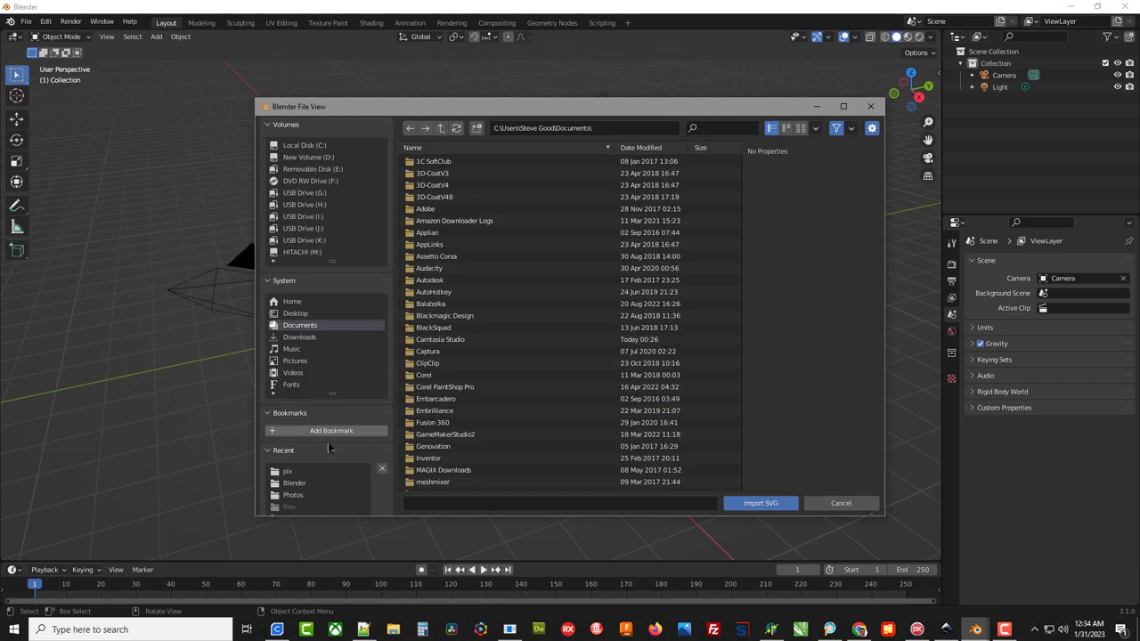
click(287, 472)
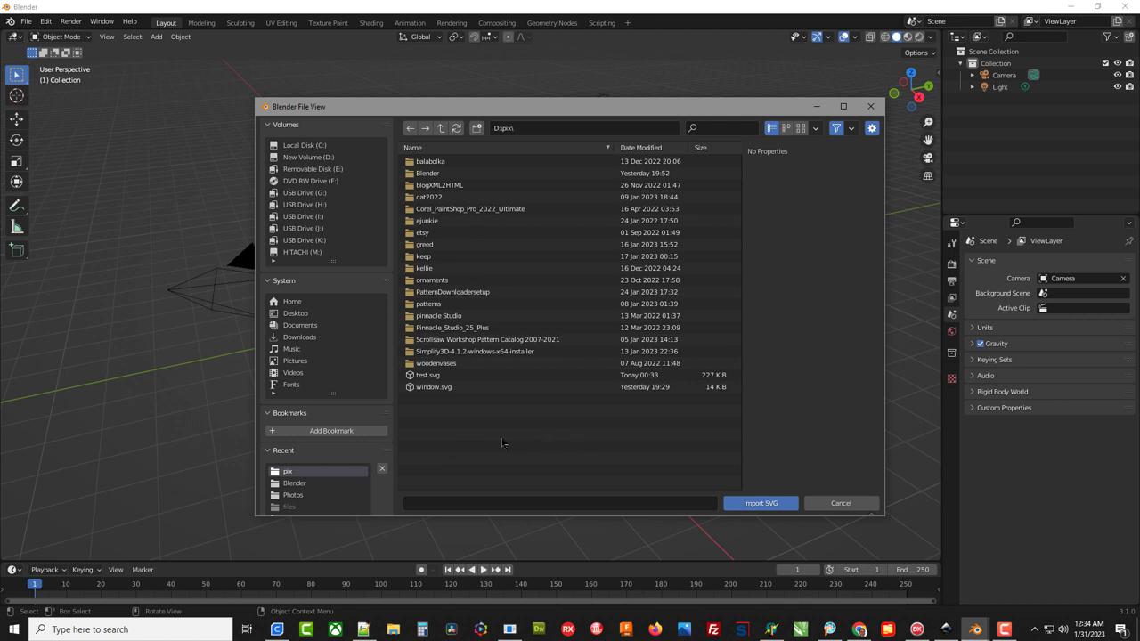
click(425, 376)
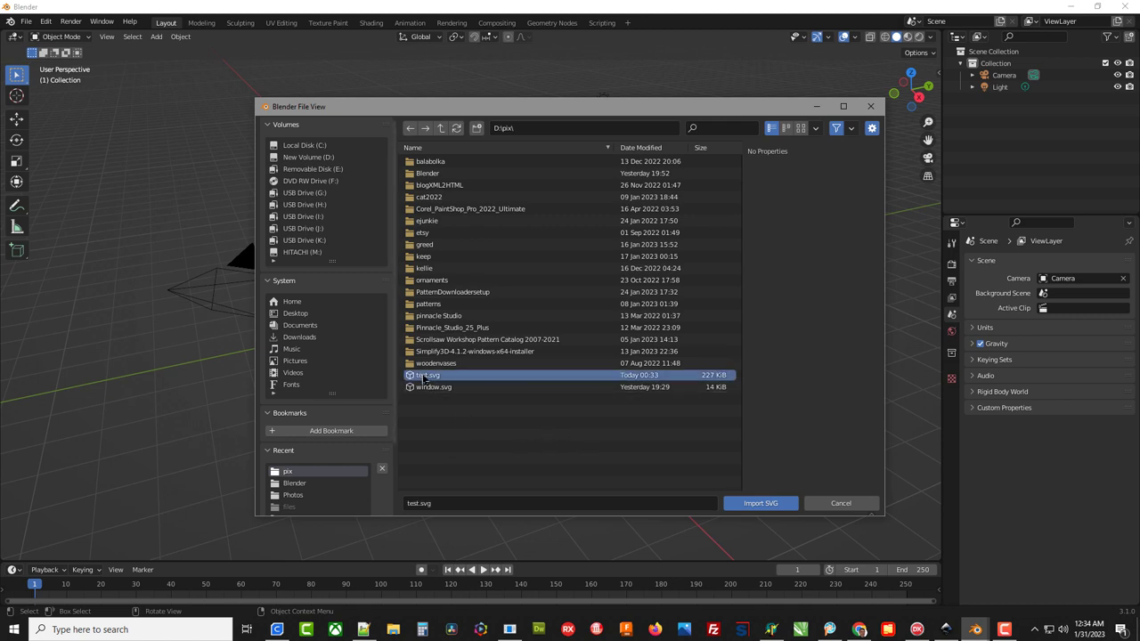
click(757, 503)
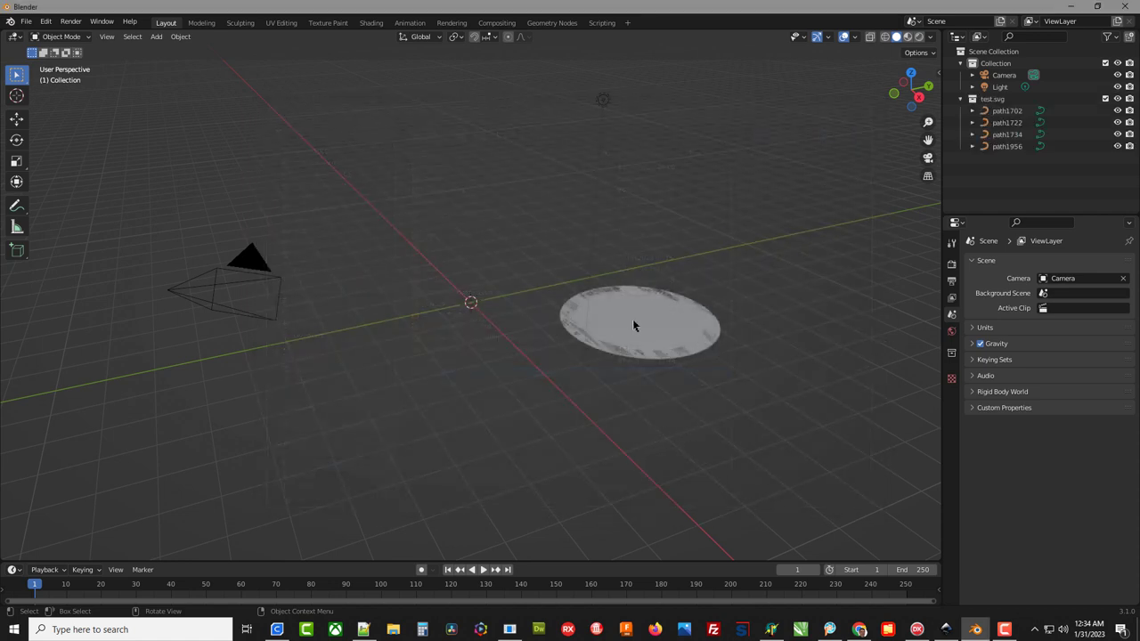
- Select each of the four imported paths in turn to identify which pattern shape it represents
click(1006, 110)
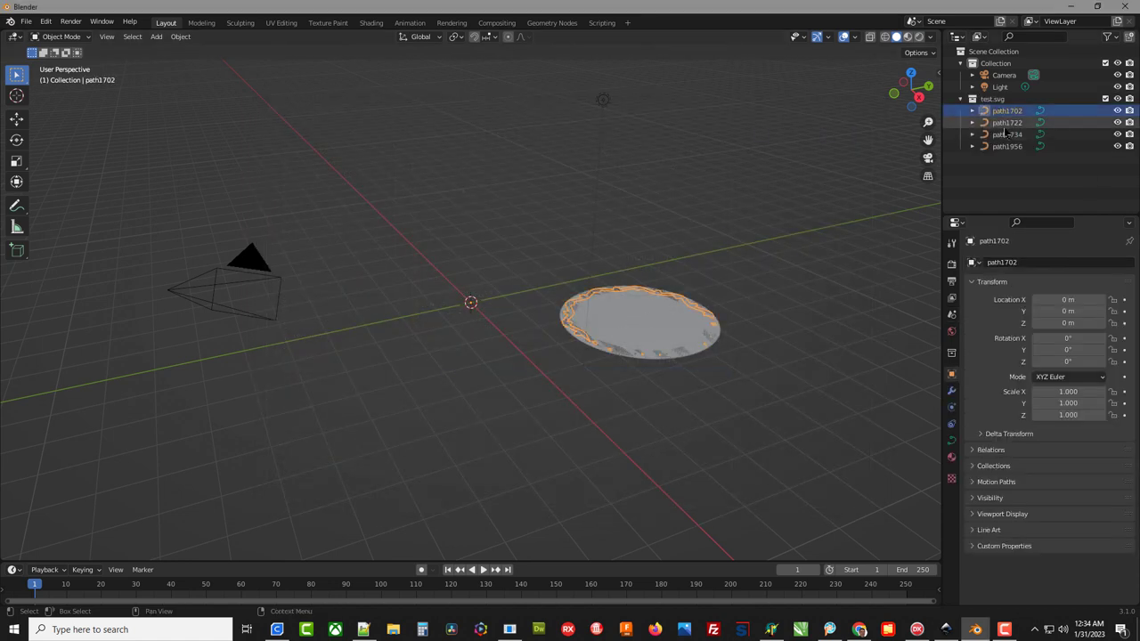
click(1006, 122)
click(1013, 135)
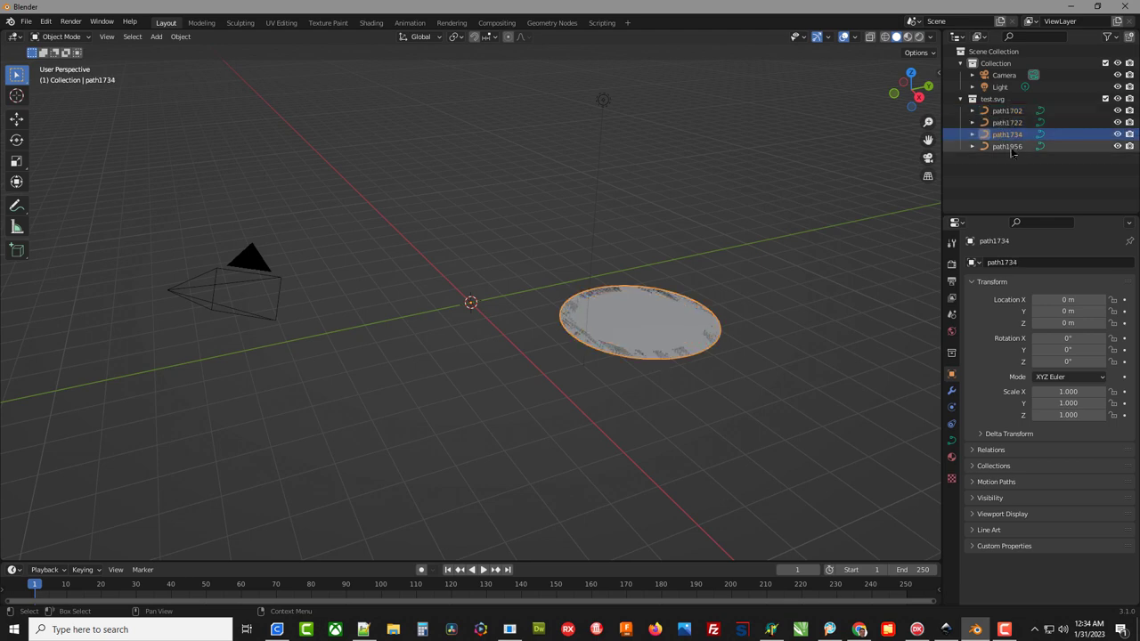
click(1011, 147)
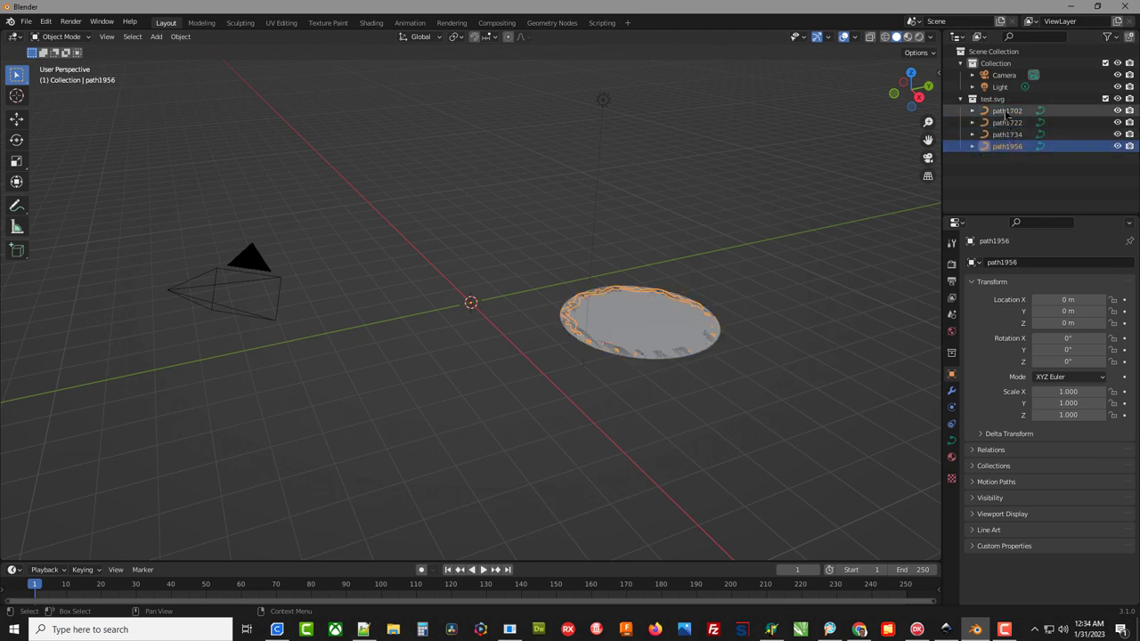
click(1007, 110)
click(1011, 122)
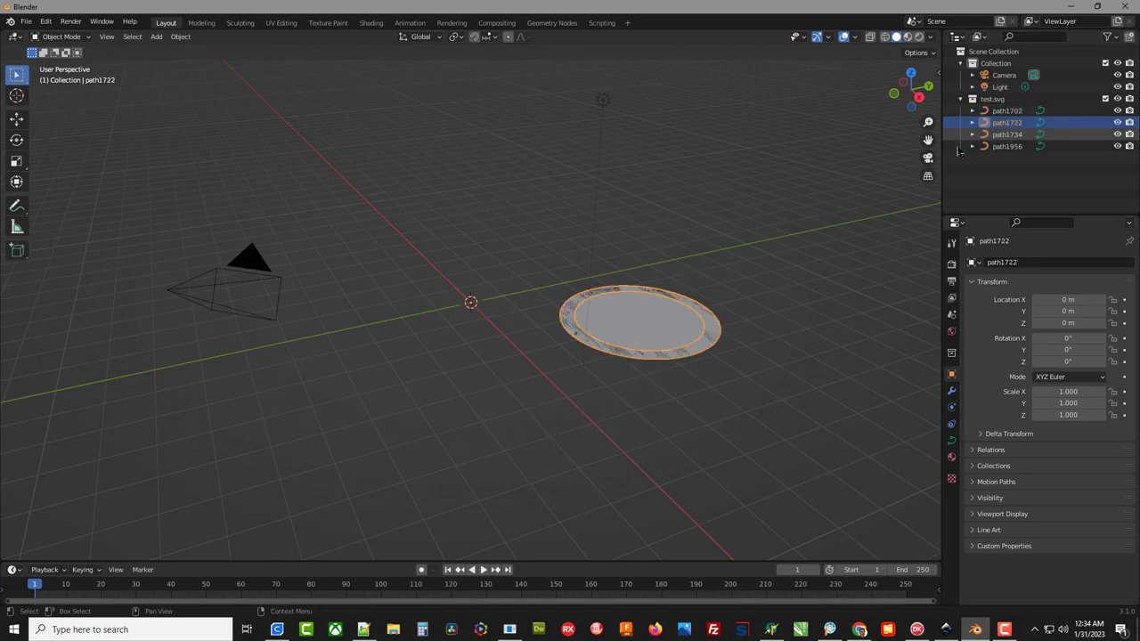
click(1011, 135)
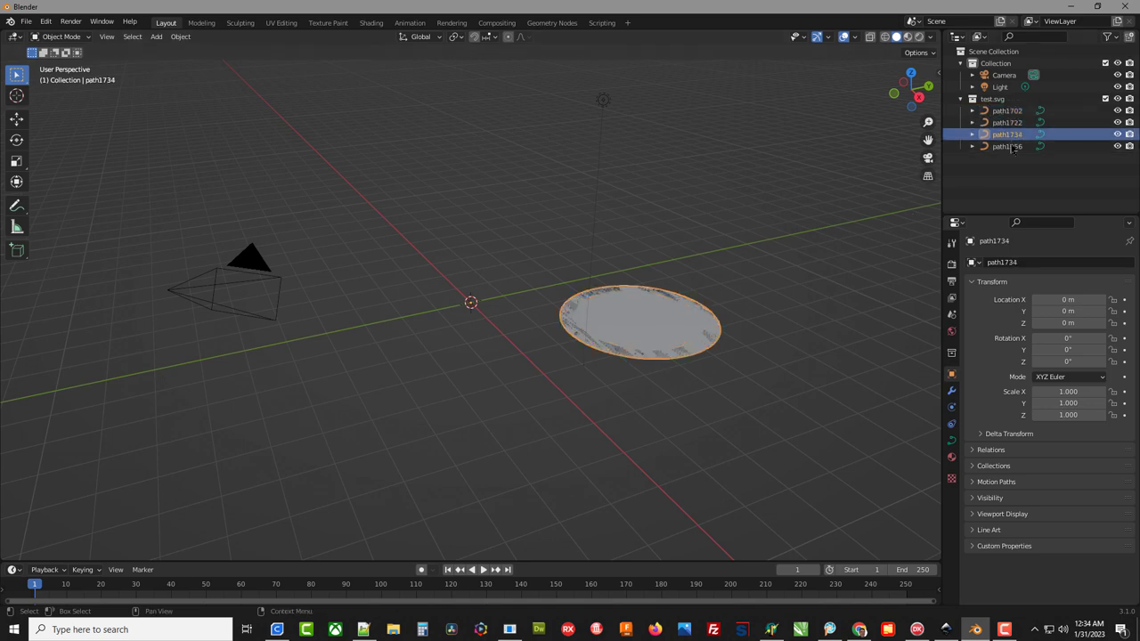
click(1011, 146)
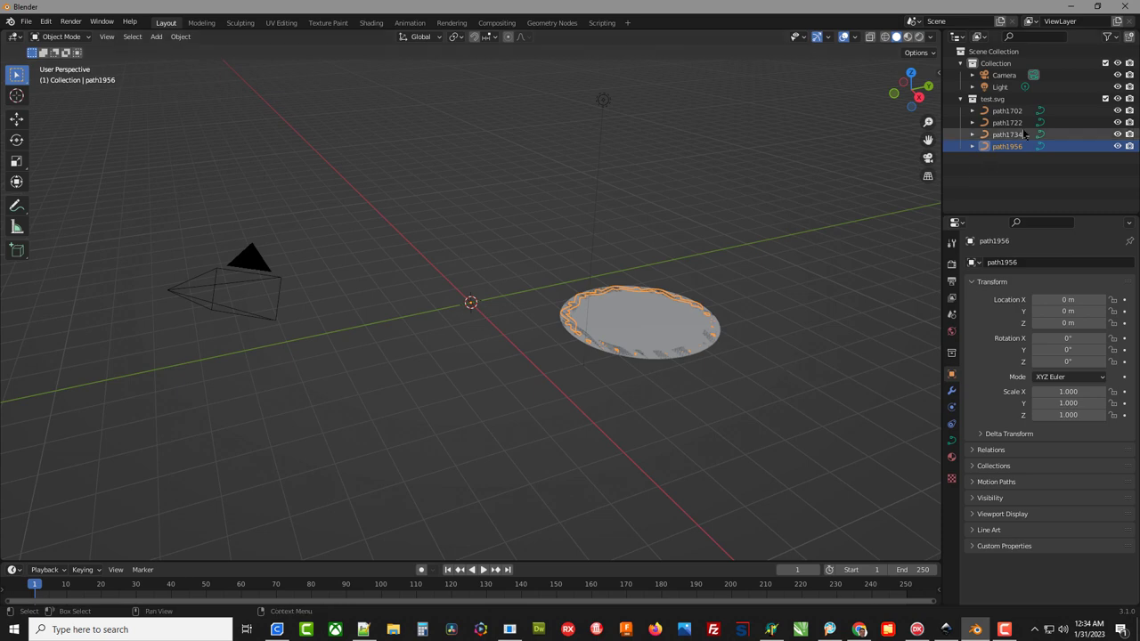
- Extrude the wavy ring path1702 to a depth of 0.12 m in its curve geometry settings
click(1006, 111)
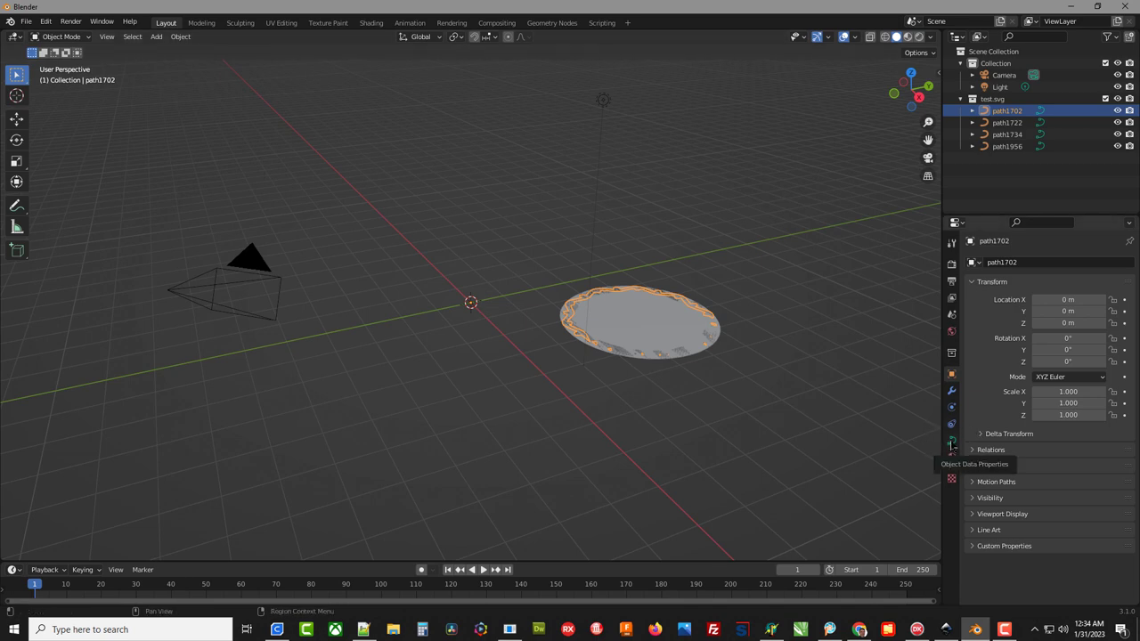
click(951, 442)
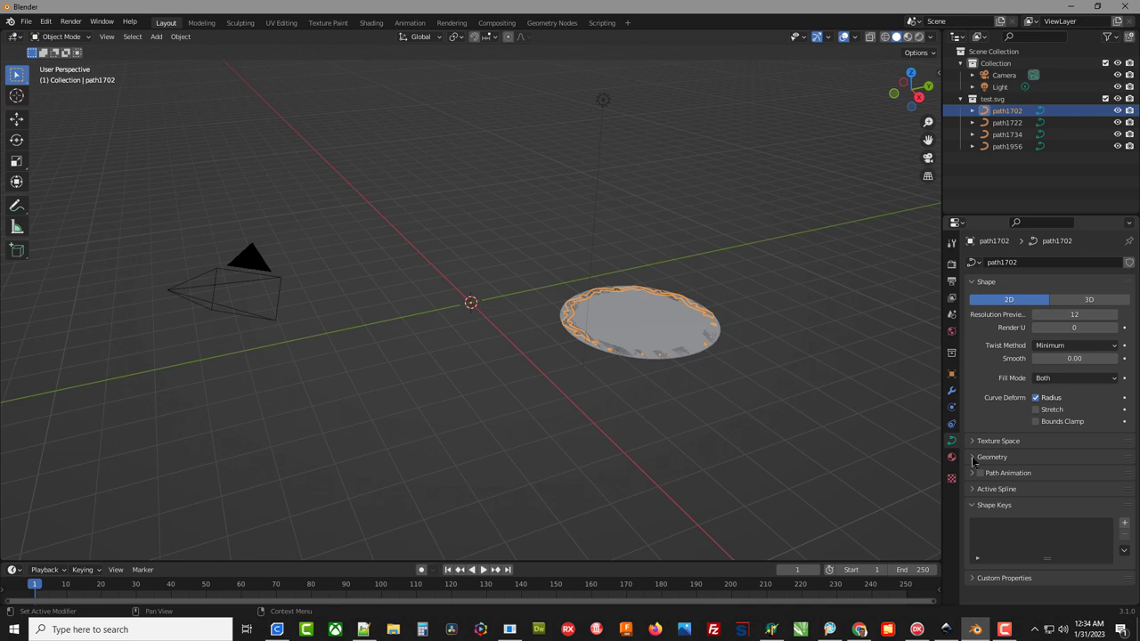
click(975, 457)
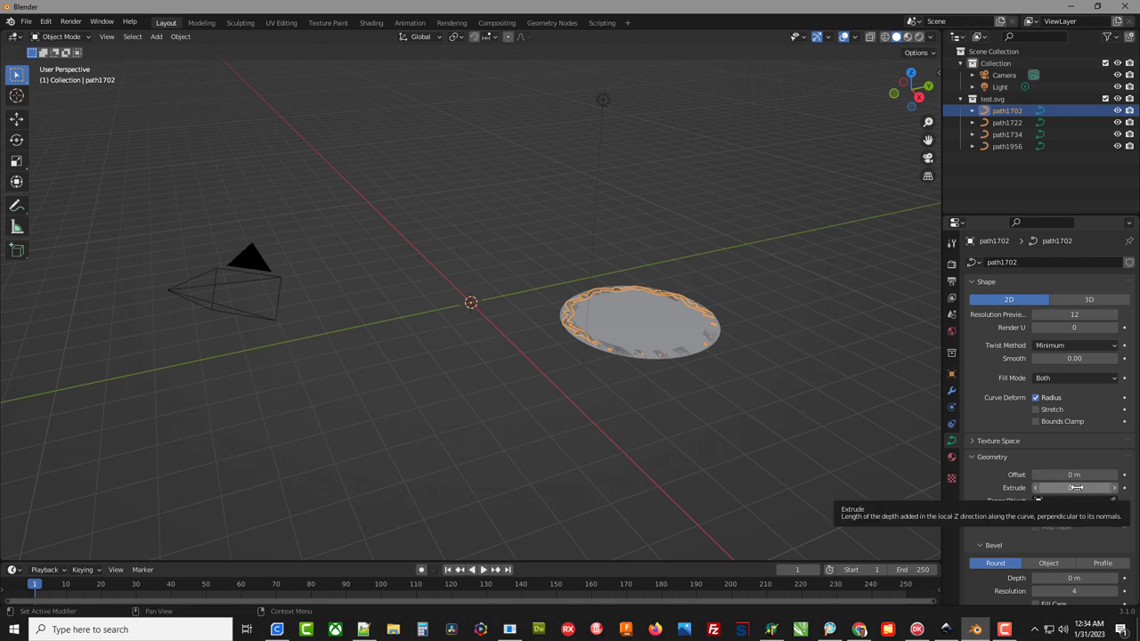
click(1076, 487)
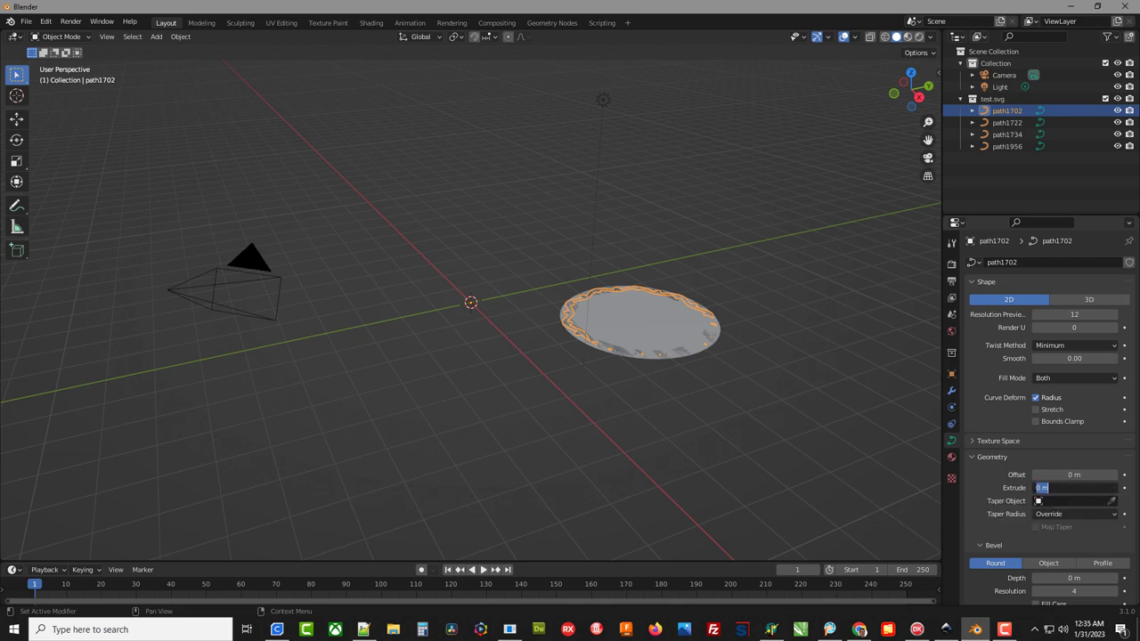
text(12)
key(Return)
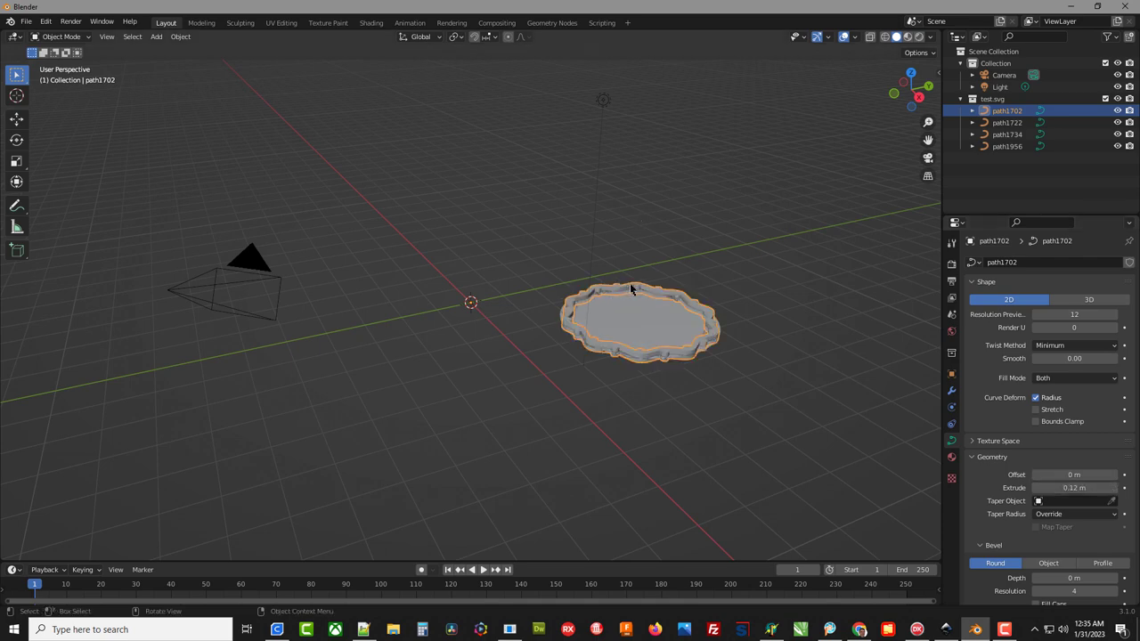
- Set the extrusion of the round rim path1722 to 0.12 m
click(1007, 122)
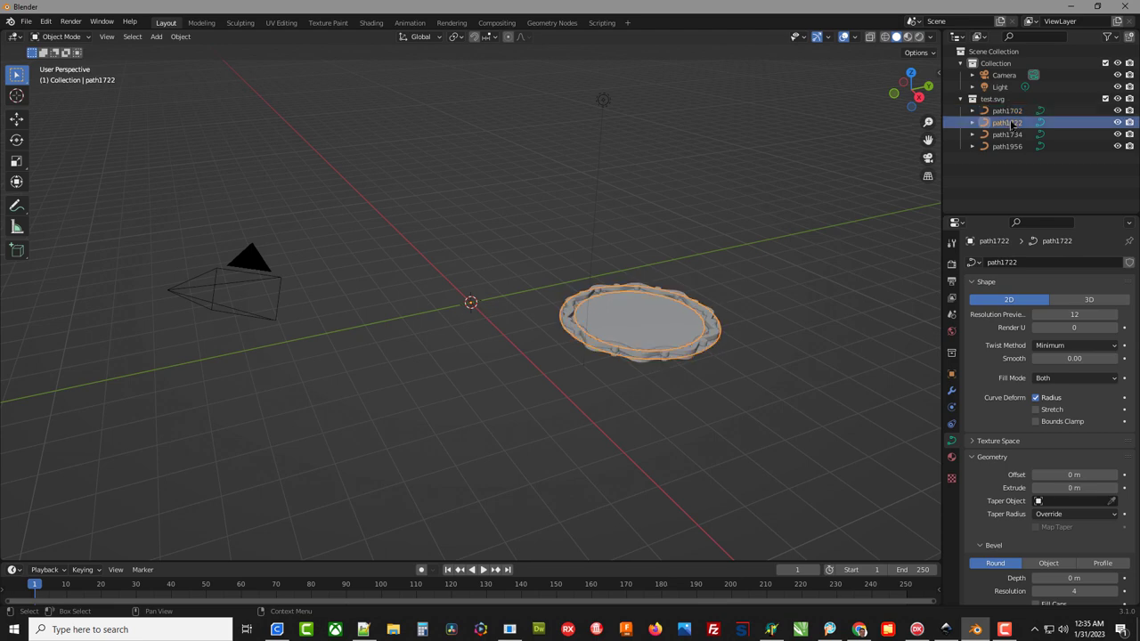
click(1074, 487)
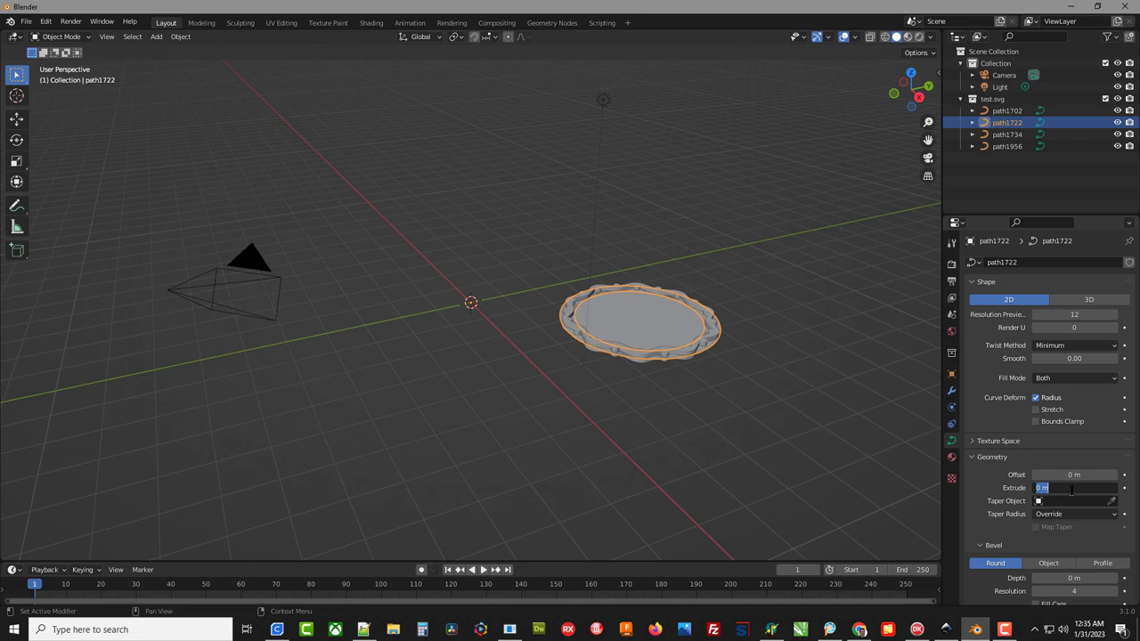
text(.12)
key(Return)
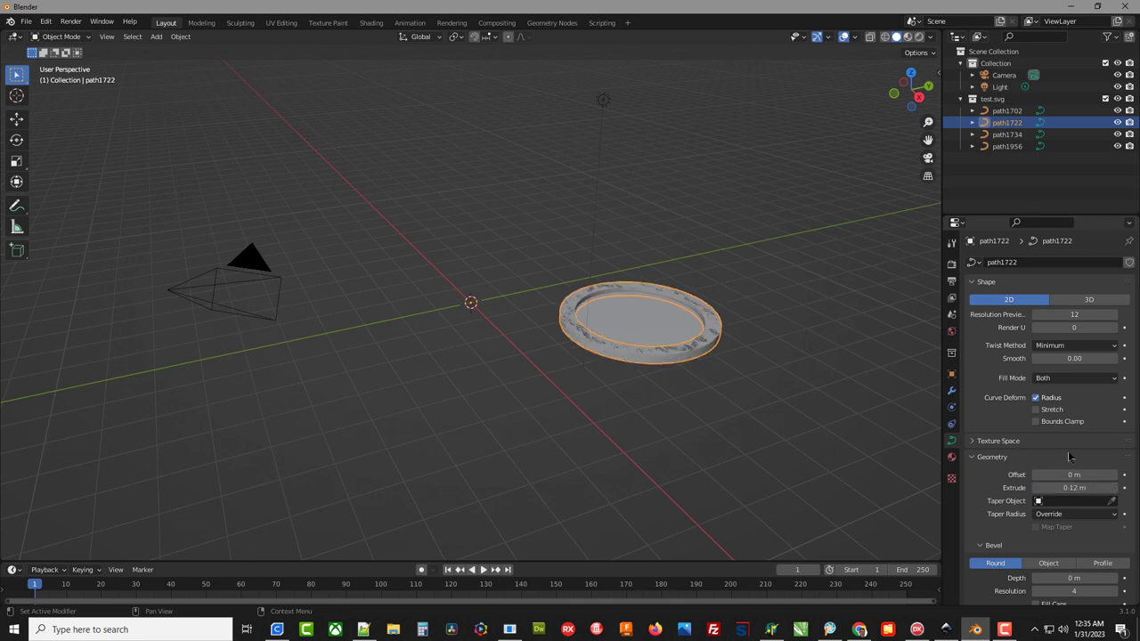
- Set the extrusion of the solid base disc path1734 to 0.12 m
click(1008, 135)
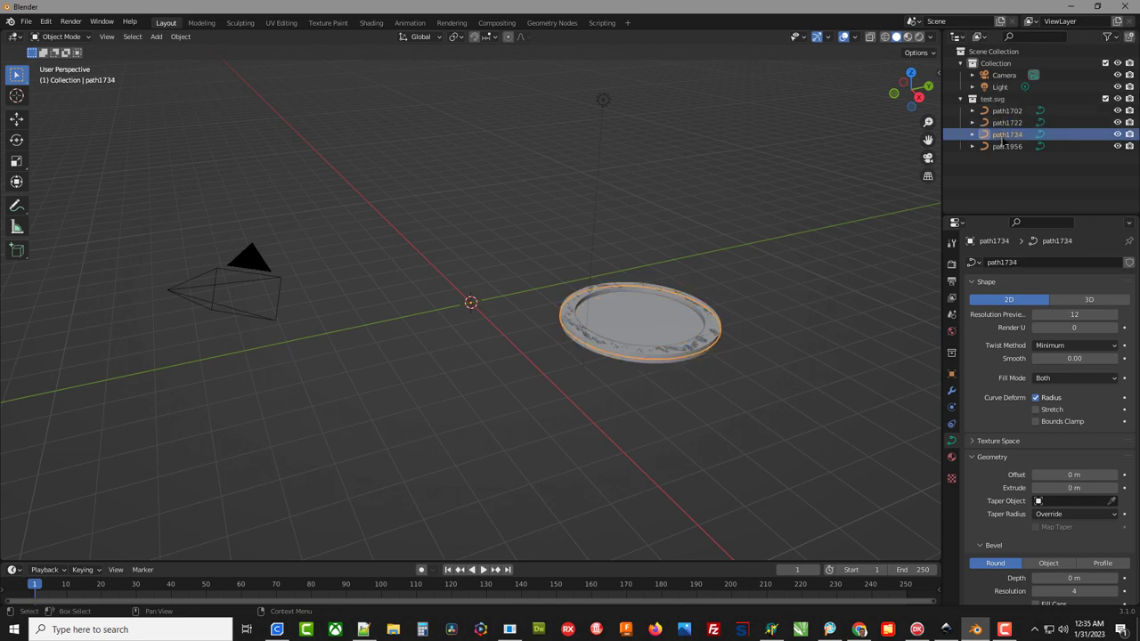
double_click(1069, 487)
text(.12)
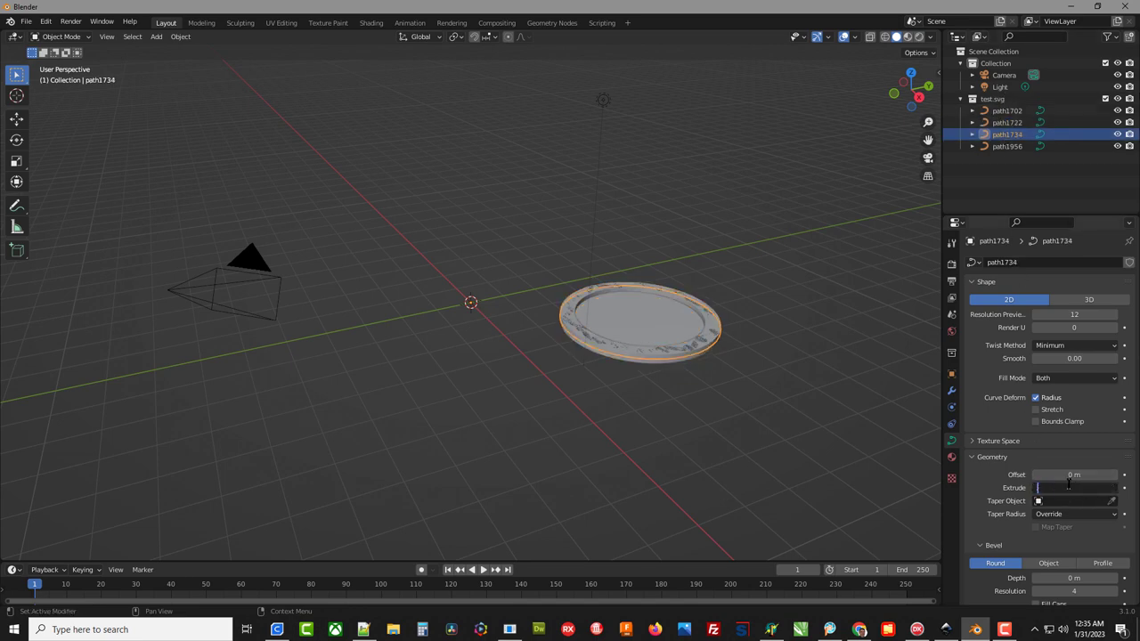
key(Return)
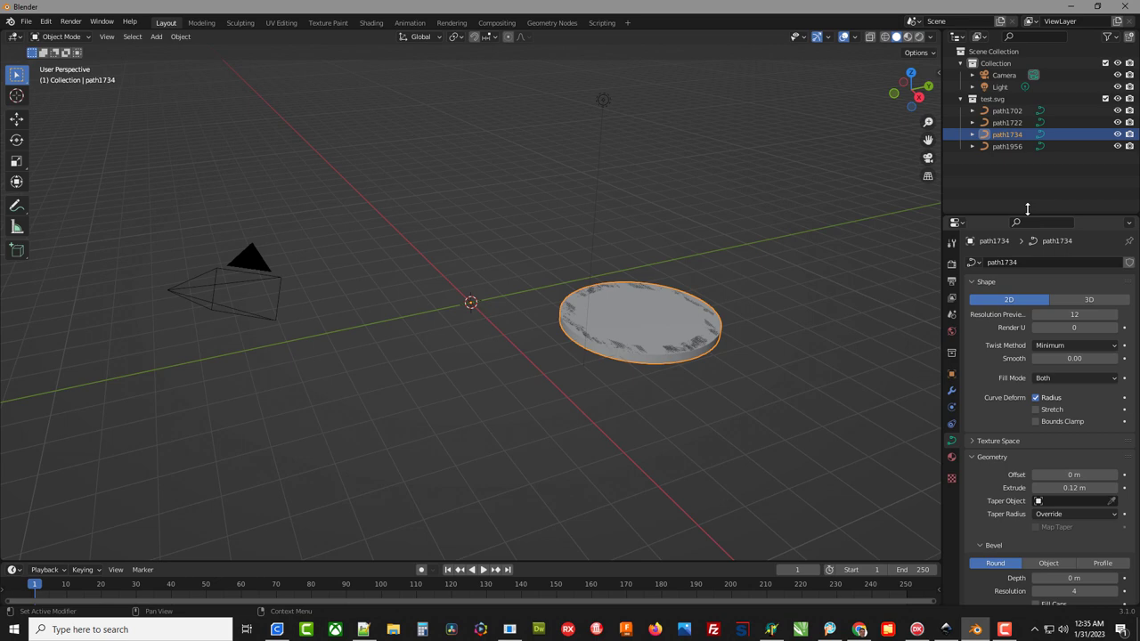
- Set the extrusion of the second wavy ring path1956 to 0.12 m
click(1008, 146)
double_click(1070, 487)
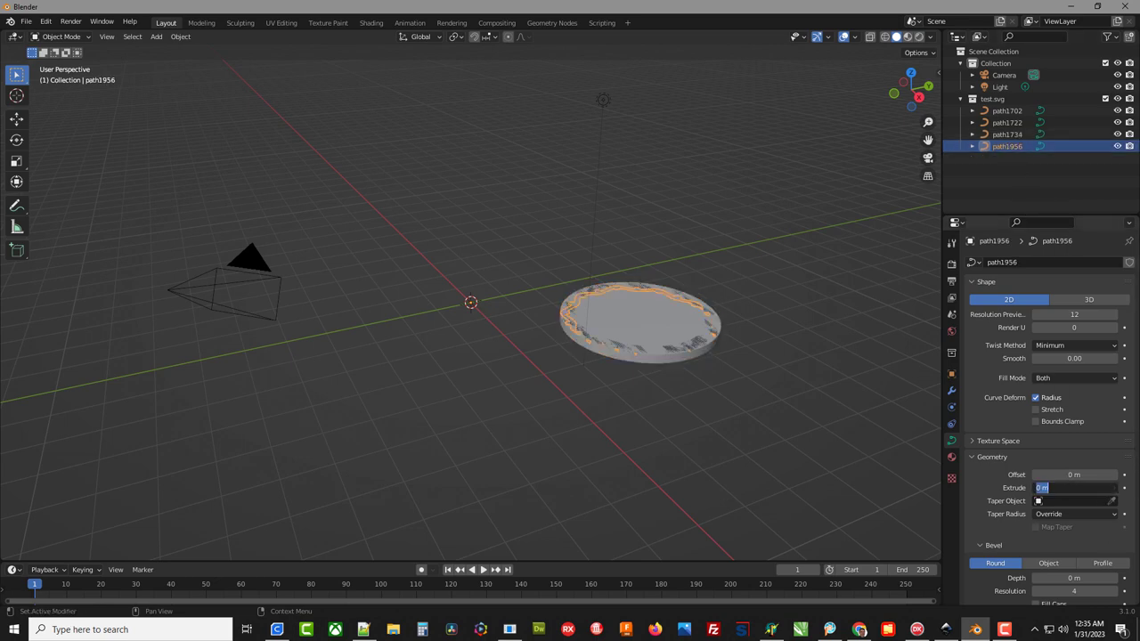
text(.12)
key(Return)
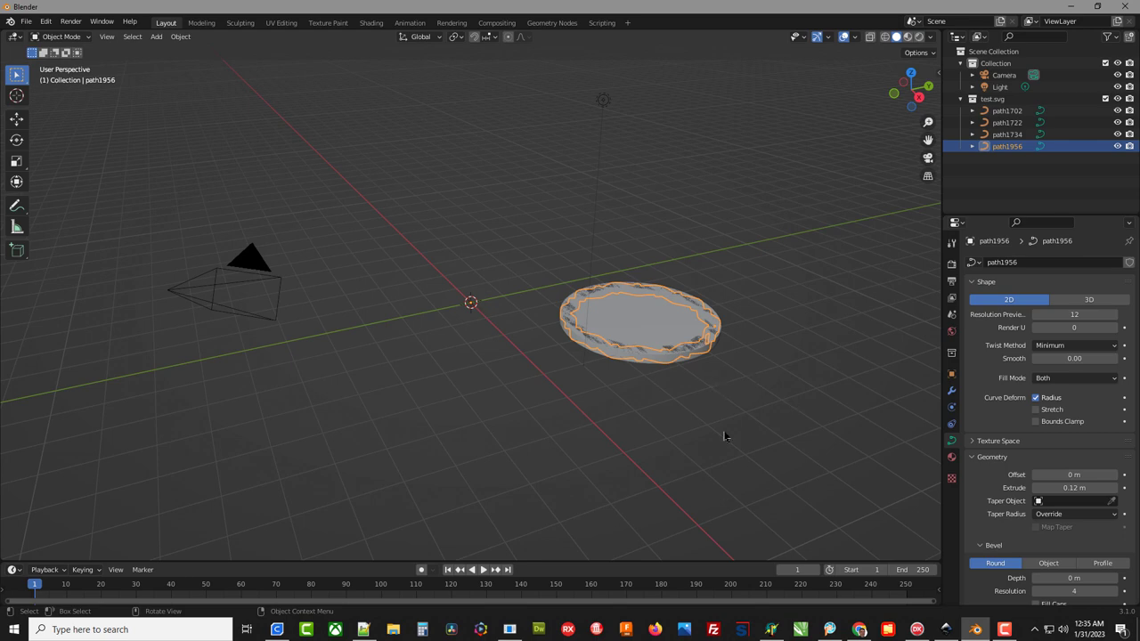
- Try a 1 m extrusion on path1956, restore its depth to 0.12 m, and deselect it
click(1075, 488)
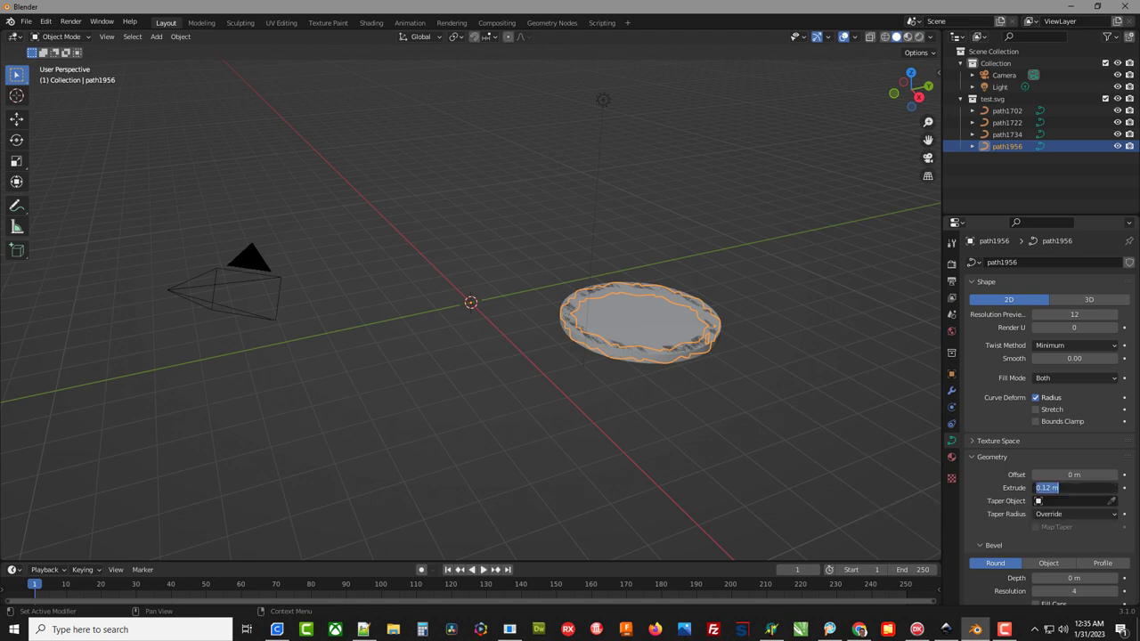
text(1)
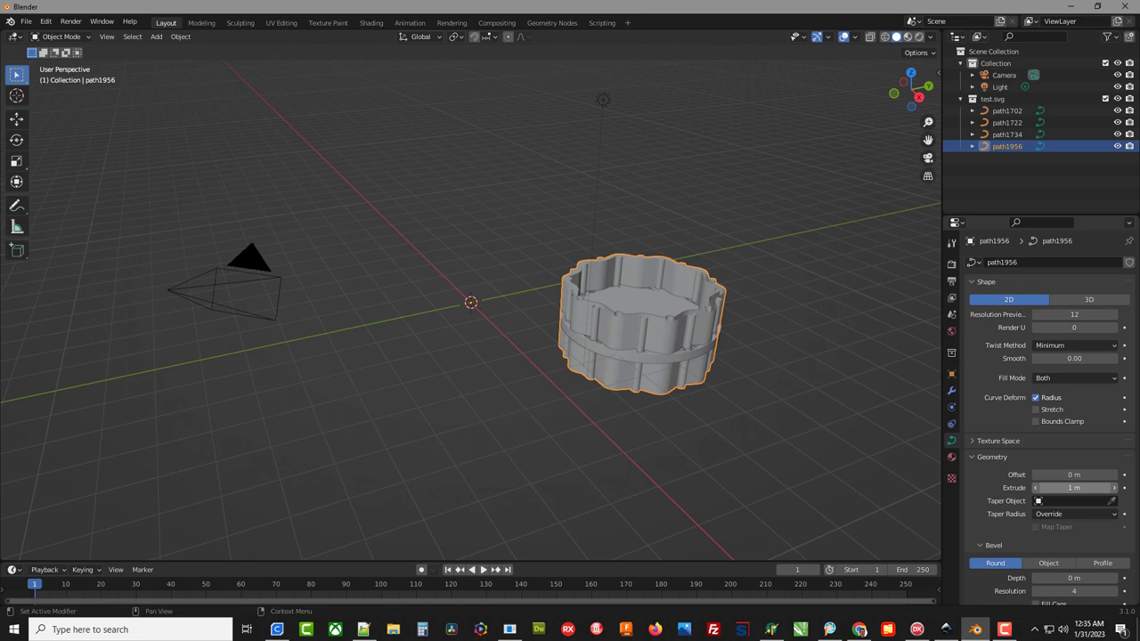
double_click(1074, 488)
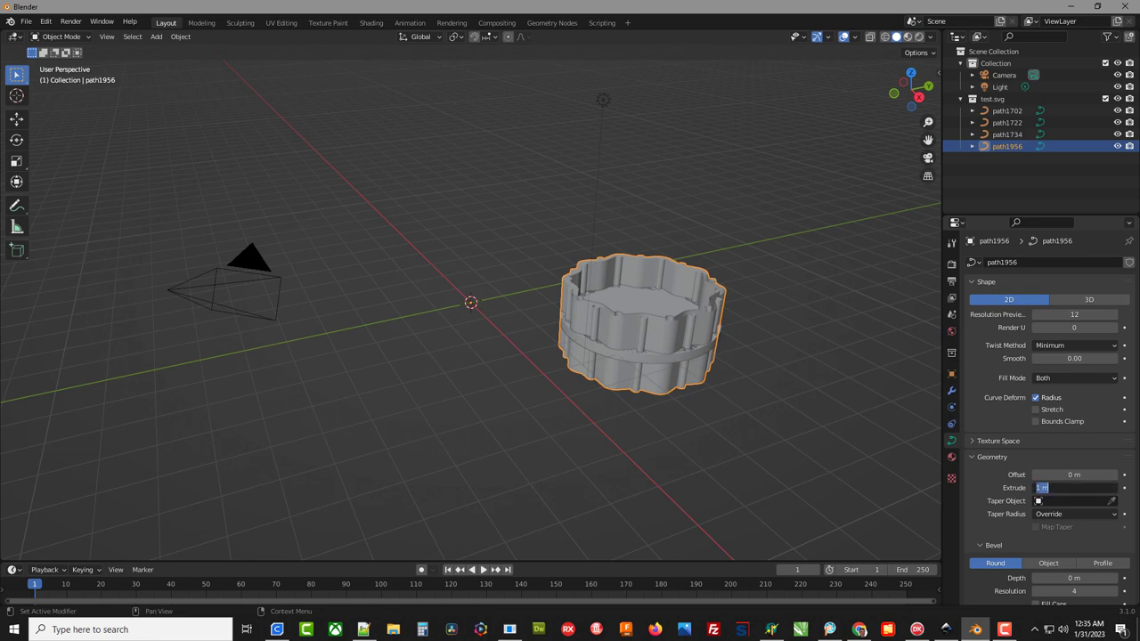
key(BackSpace)
key(Return)
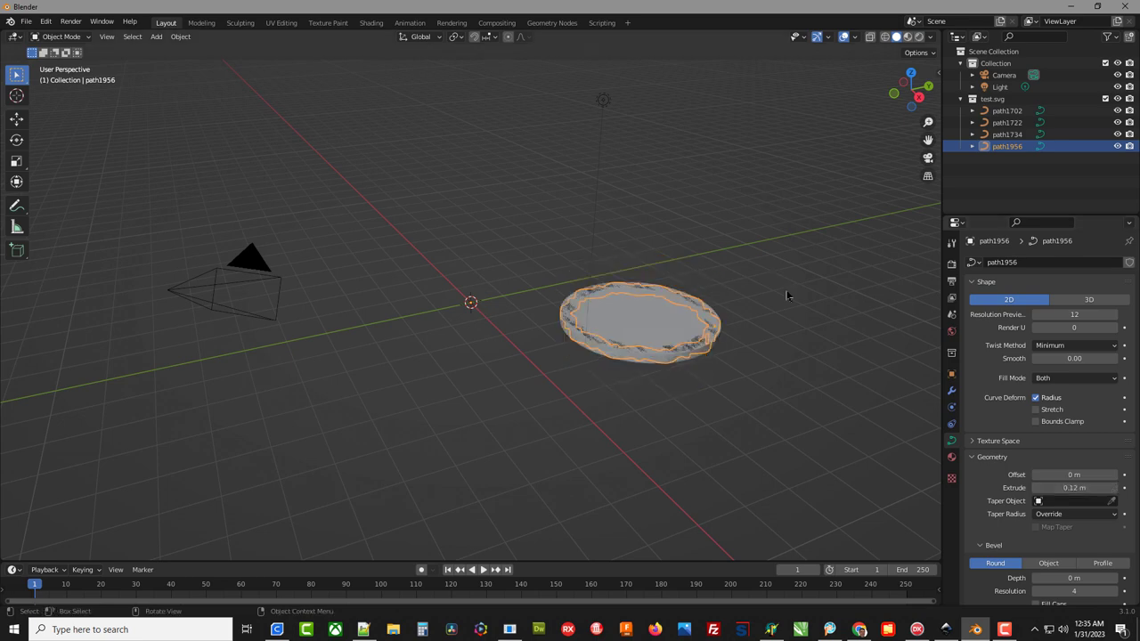
click(773, 366)
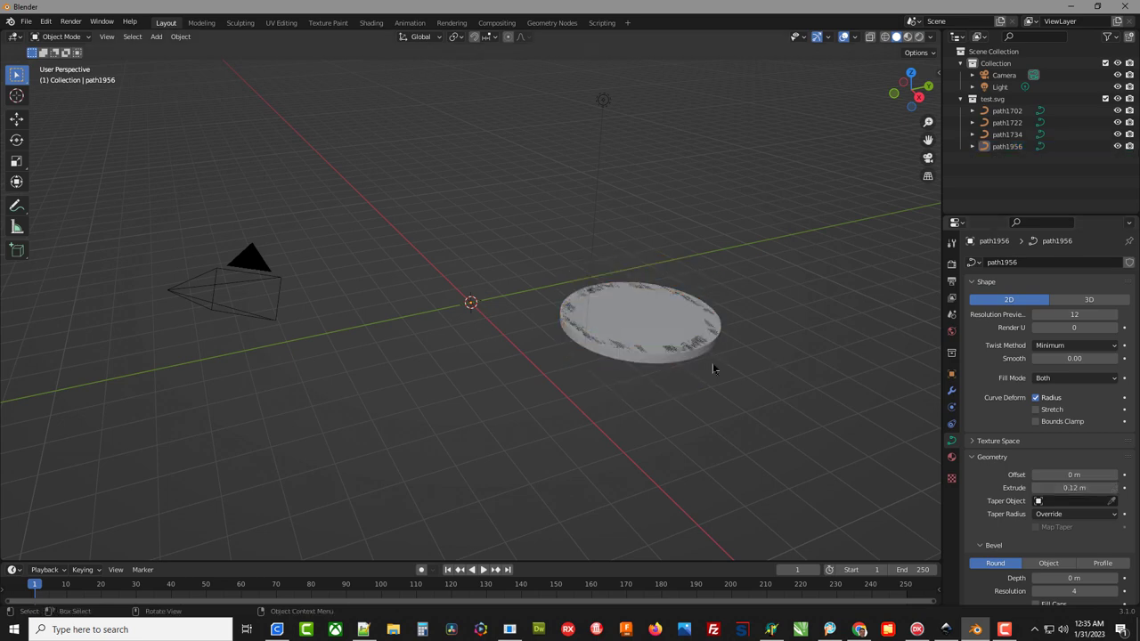
- Move the wavy ring path1702 straight up along Z, clear of the other pieces
click(1011, 112)
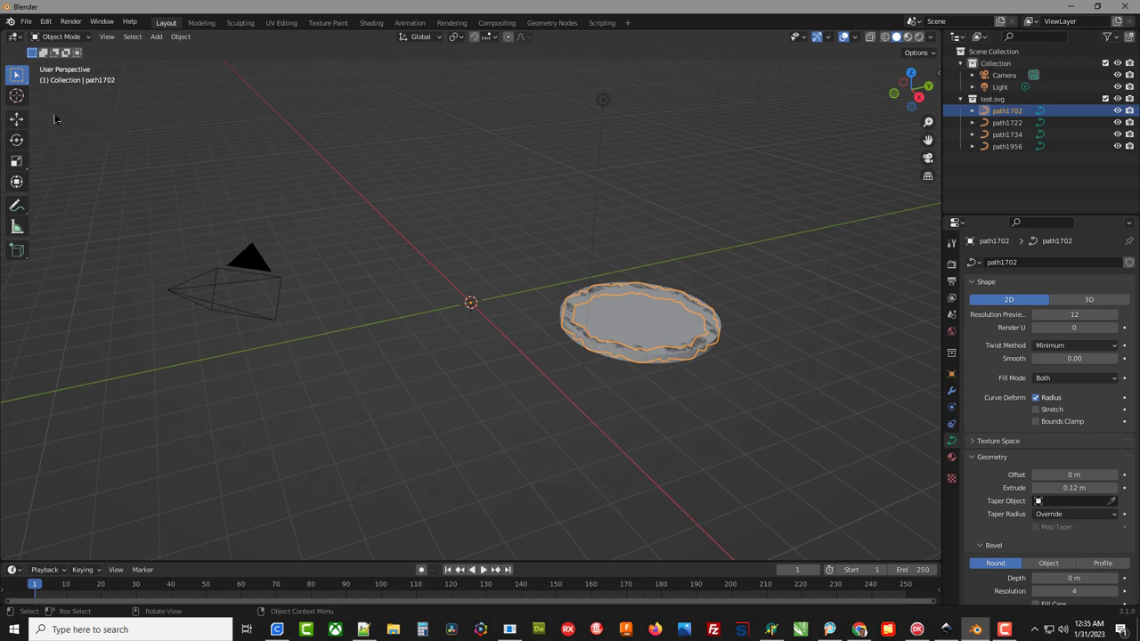
click(16, 120)
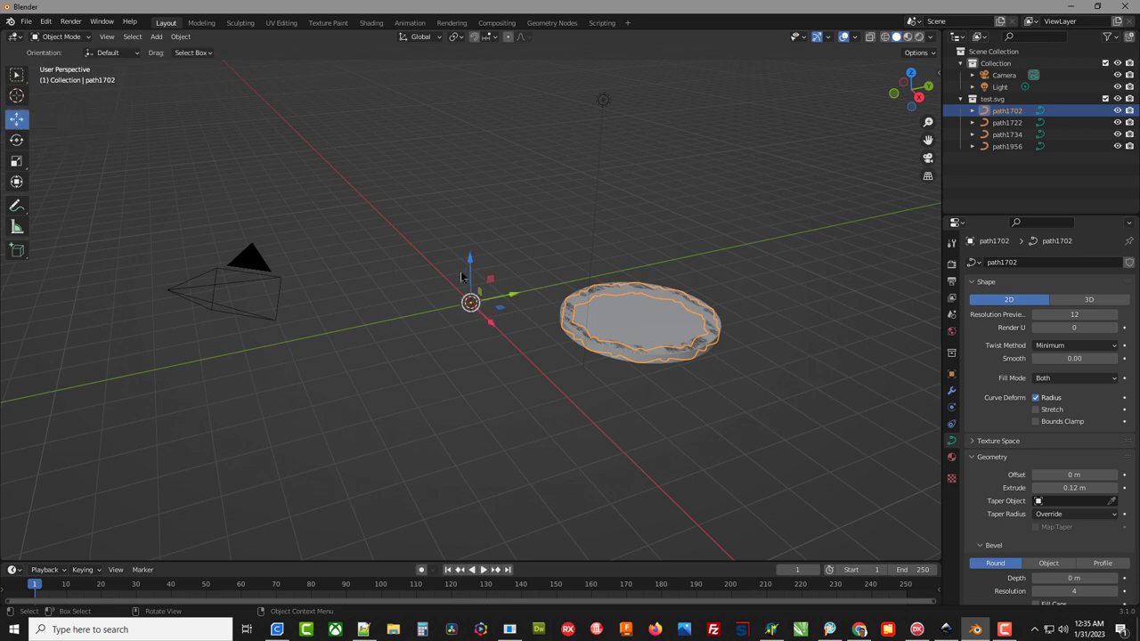
drag(472, 263, 475, 191)
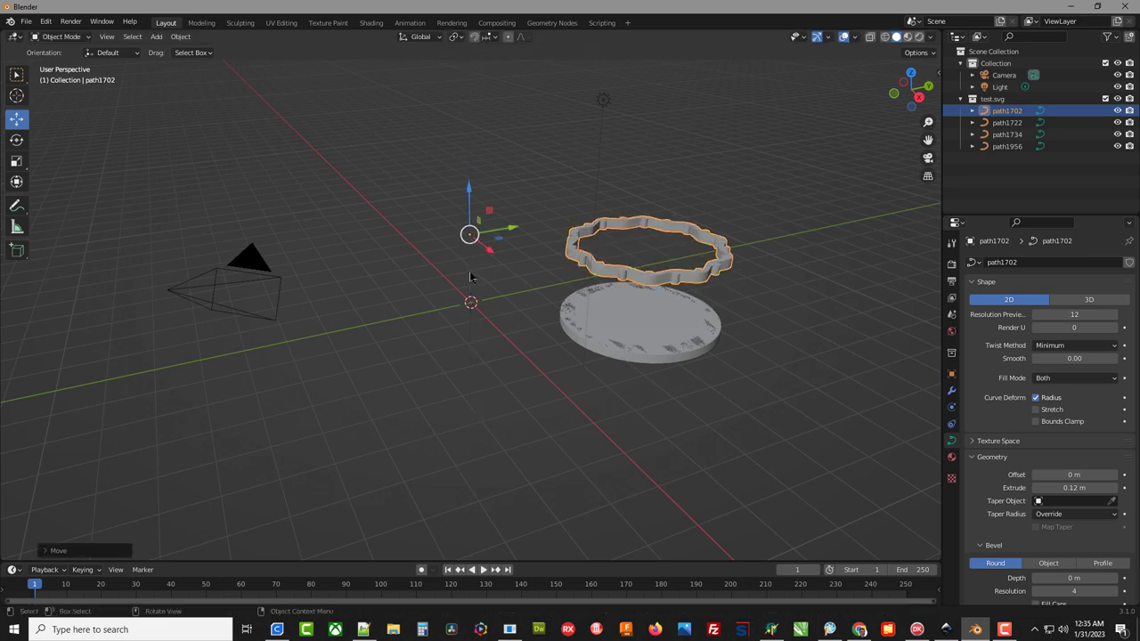
- Raise the round rim path1722 above the lifted wavy ring and lower the base disc path1734 beneath the remaining ring
click(1007, 122)
drag(471, 263, 481, 136)
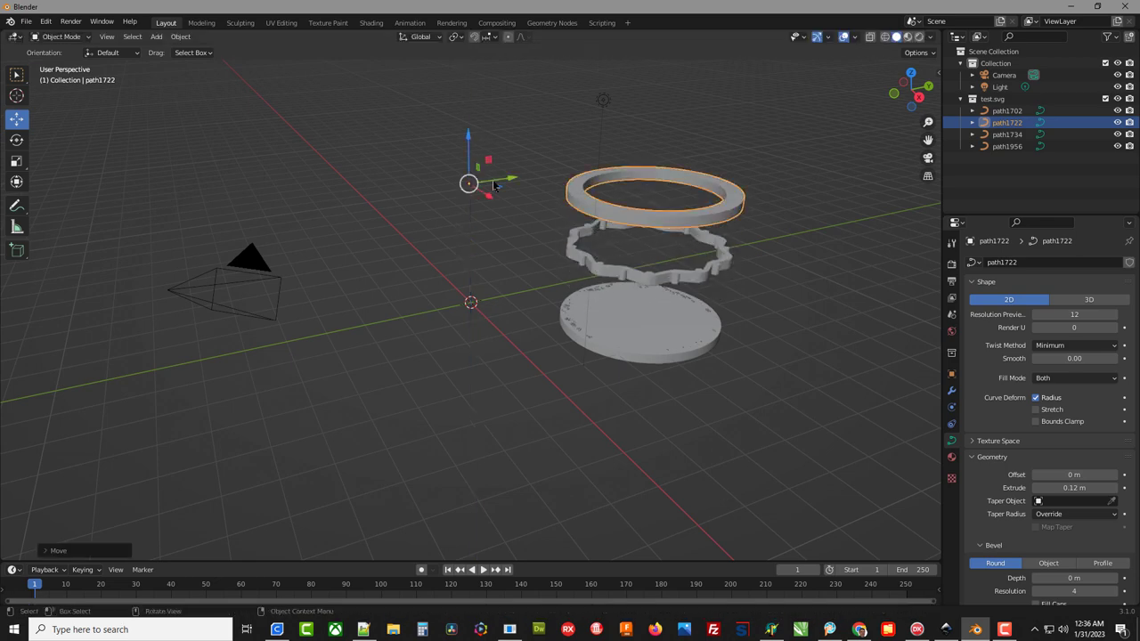
click(1007, 134)
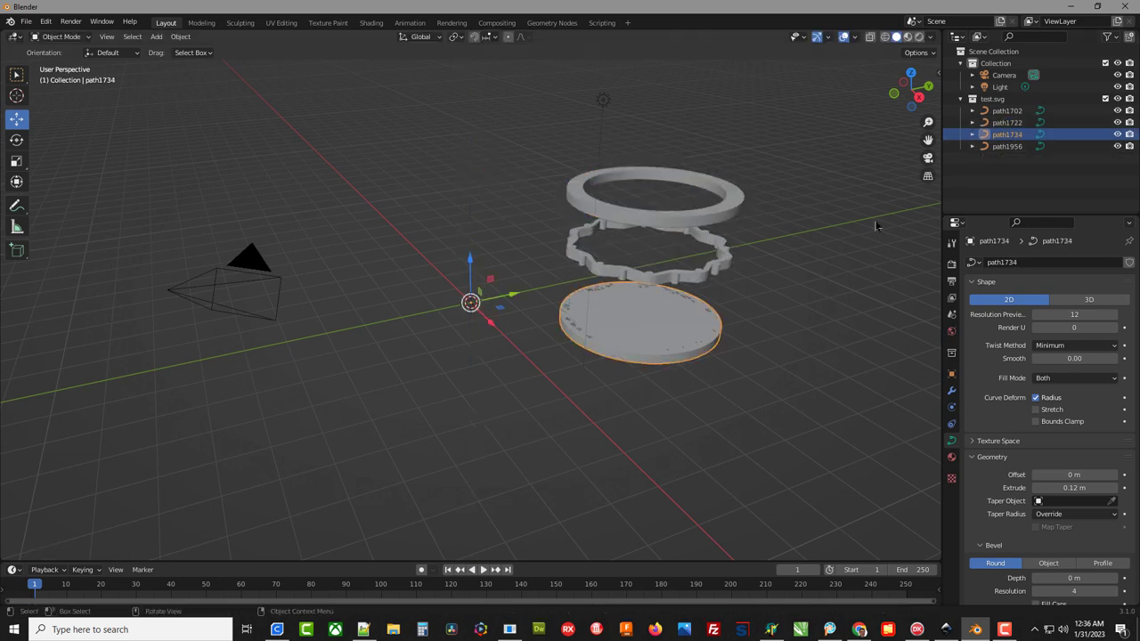
drag(470, 261, 471, 285)
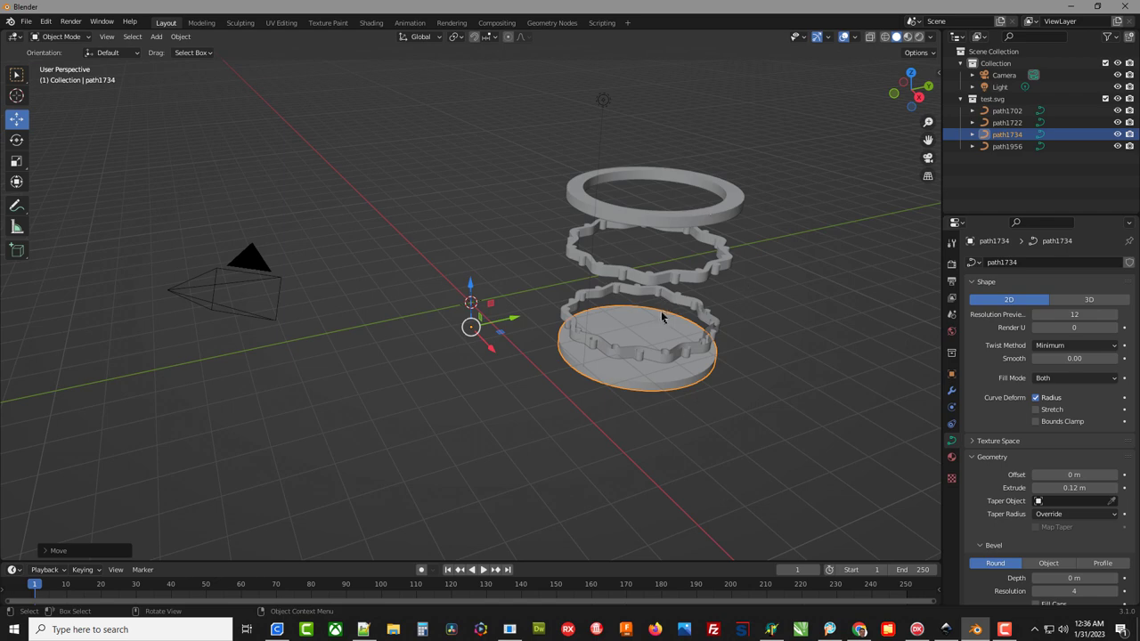
- Lower the wavy ring path1956 along Z so it sits on the base disc
scroll(655, 426, up, 2)
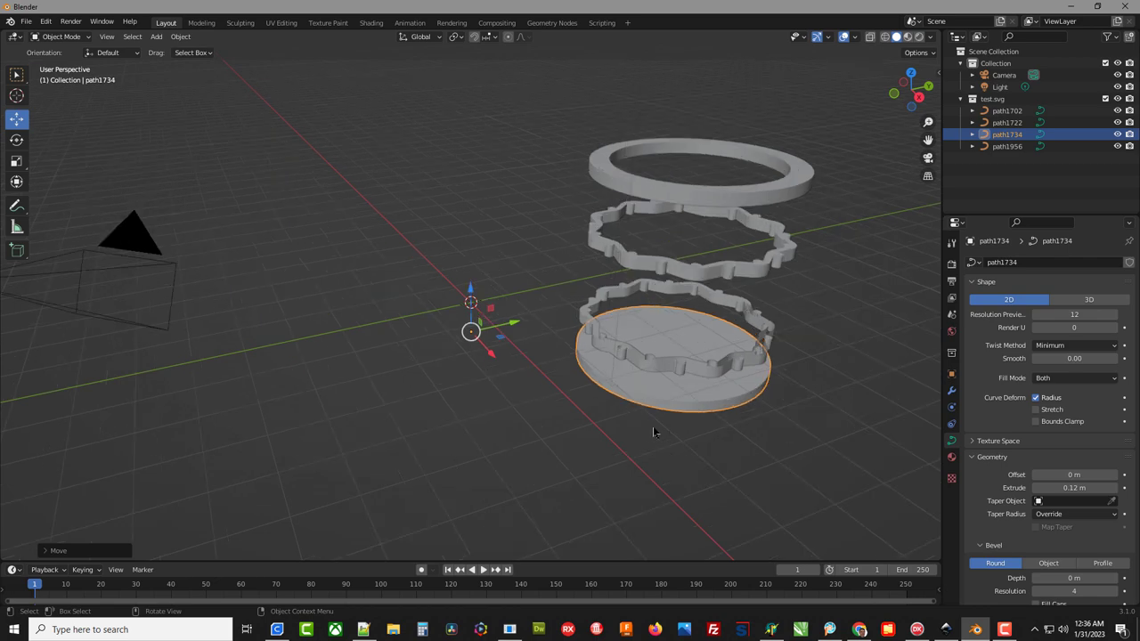
middle_drag(756, 406, 623, 360)
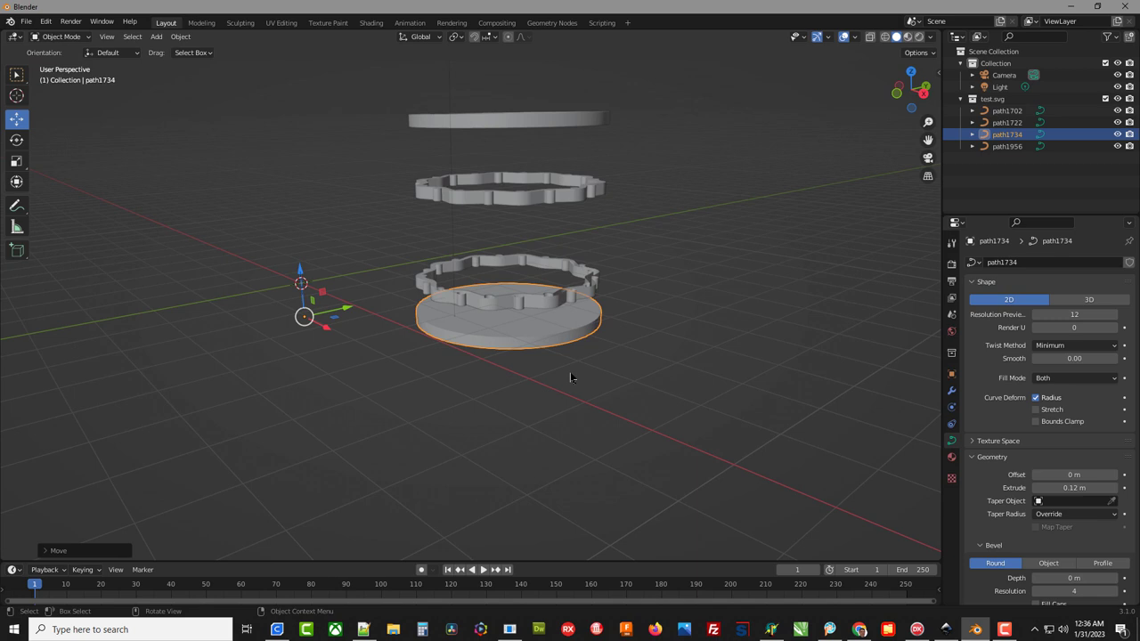
click(505, 304)
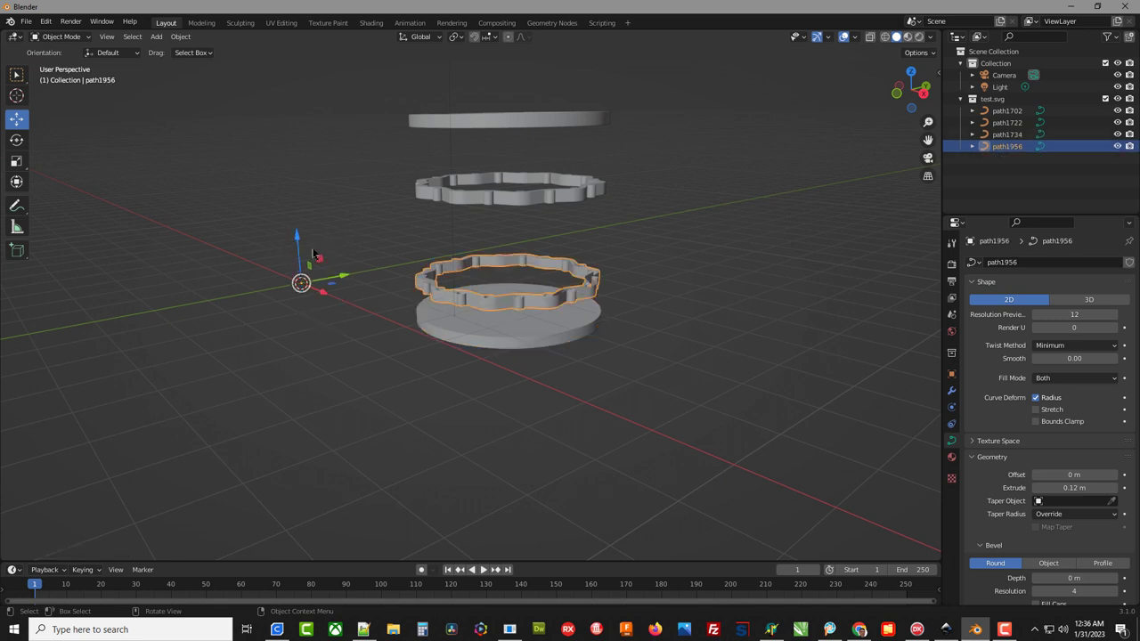
drag(300, 236, 300, 279)
- Lower the raised wavy ring path1702 along Z so it rests on top of path1956
scroll(532, 360, up, 3)
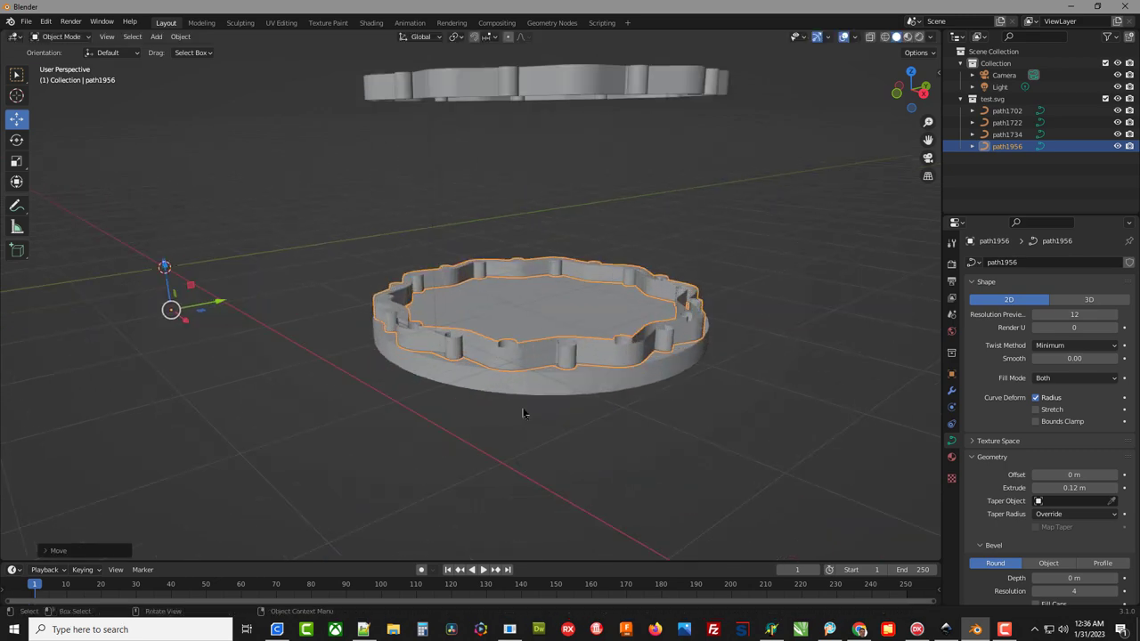
middle_drag(521, 417, 517, 393)
click(440, 114)
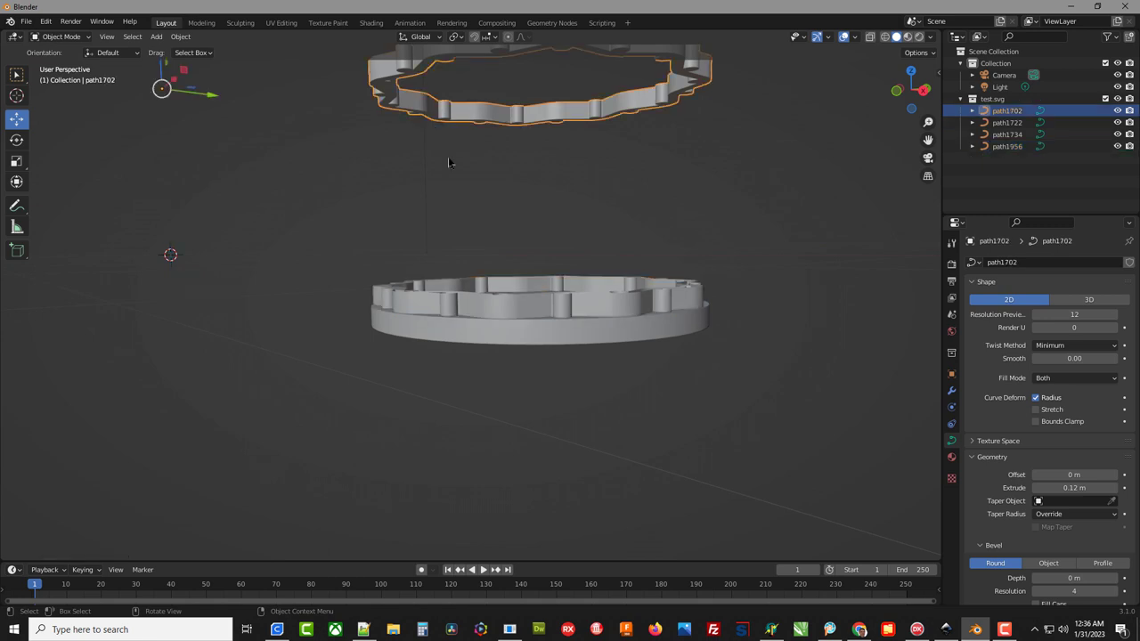
scroll(502, 330, down, 1)
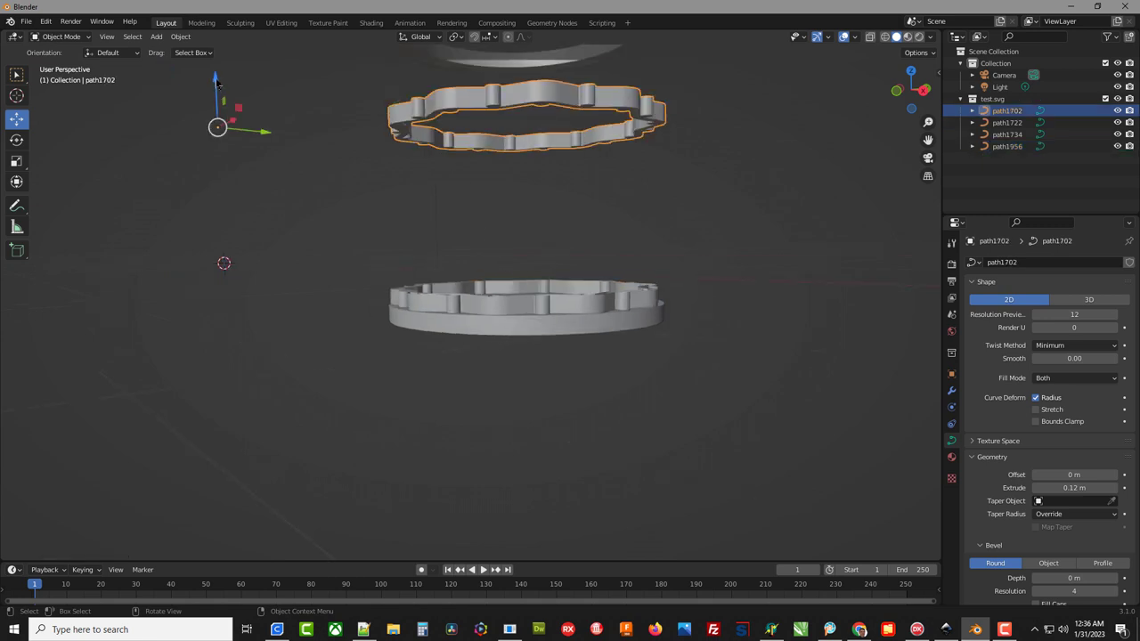
drag(215, 80, 239, 241)
- Create a linked duplicate of the lower wavy ring path1956, leaving the copy in place
middle_drag(204, 275, 315, 310)
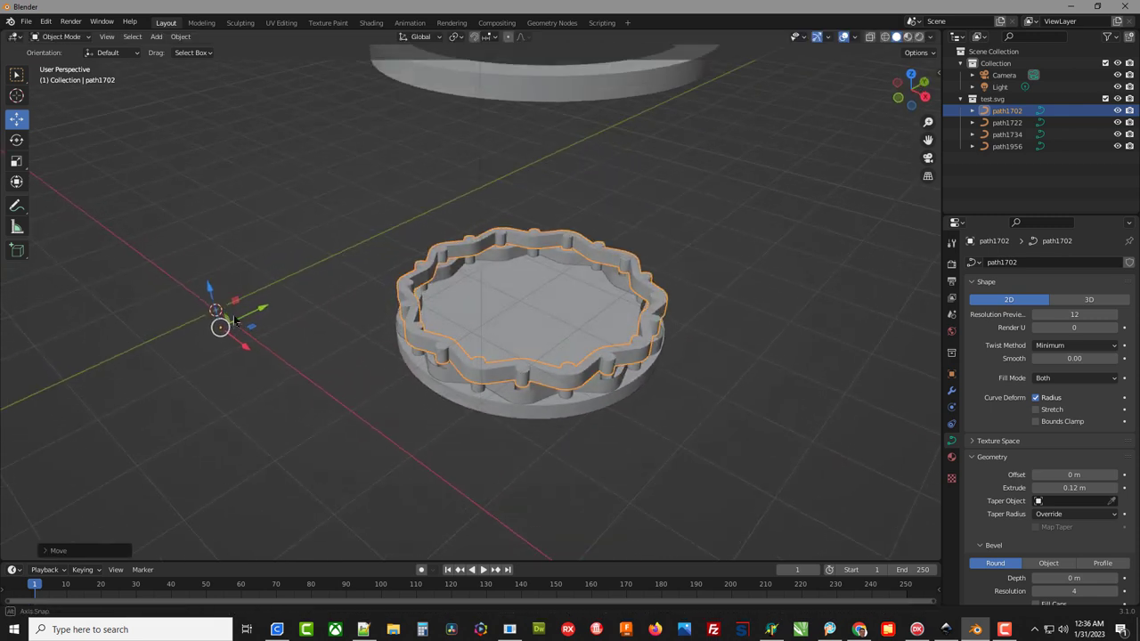
click(523, 402)
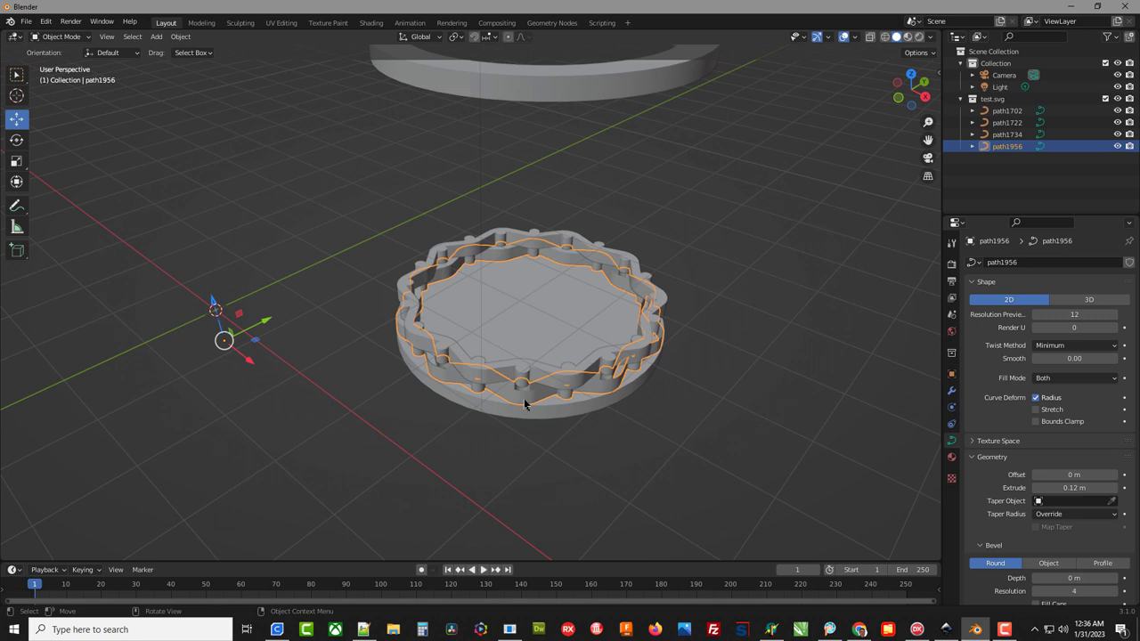
right_click(531, 395)
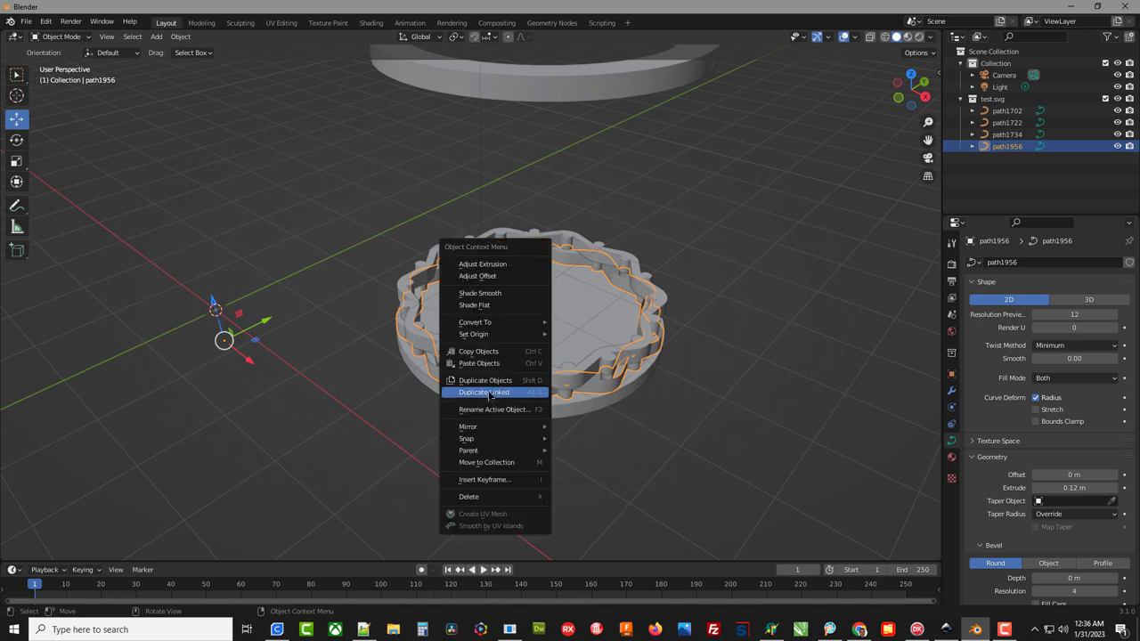
click(489, 393)
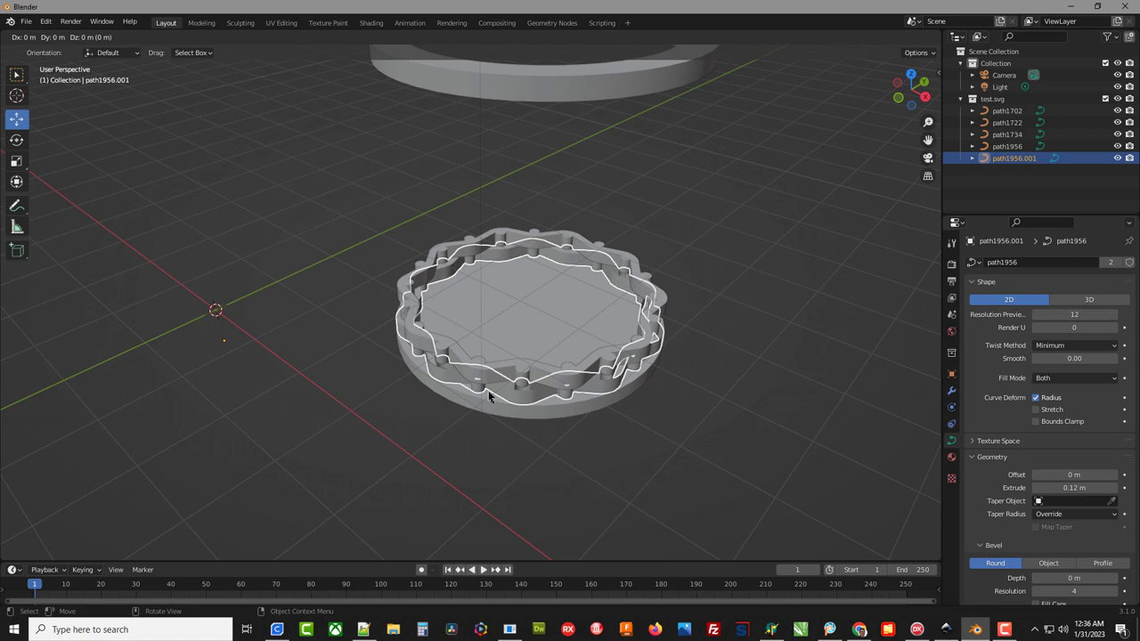
click(488, 393)
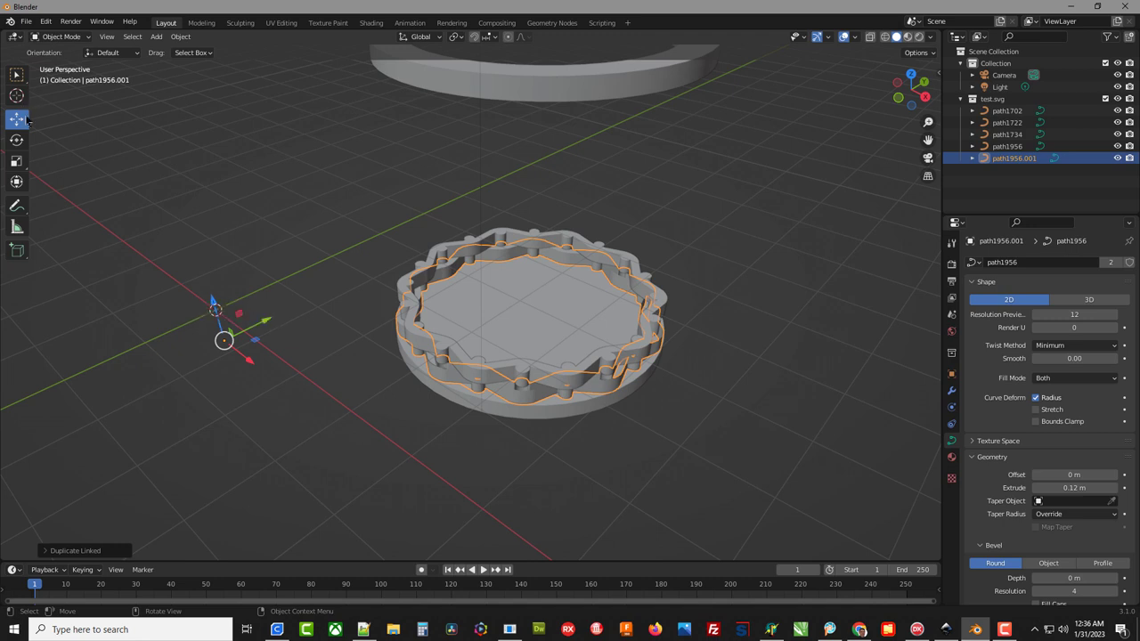
- Raise the linked copy of path1956 along Z so it rests on top of the wavy ring path1702
drag(213, 303, 214, 271)
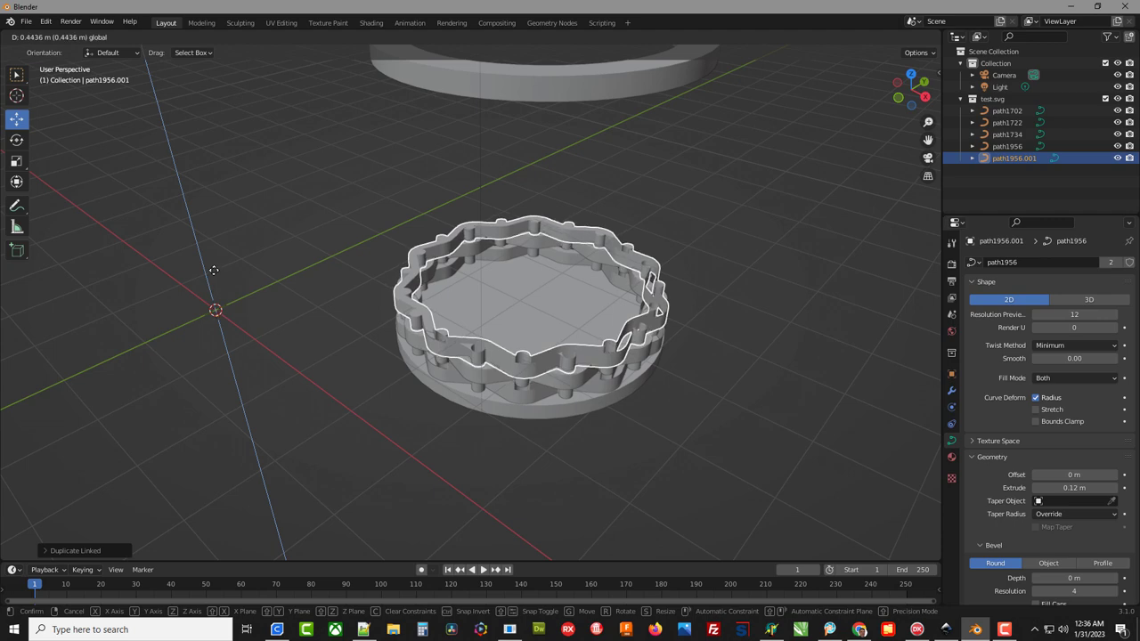
- Create a linked duplicate of the wavy ring path1702 and raise it along Z onto the top of the stack
click(566, 385)
right_click(566, 384)
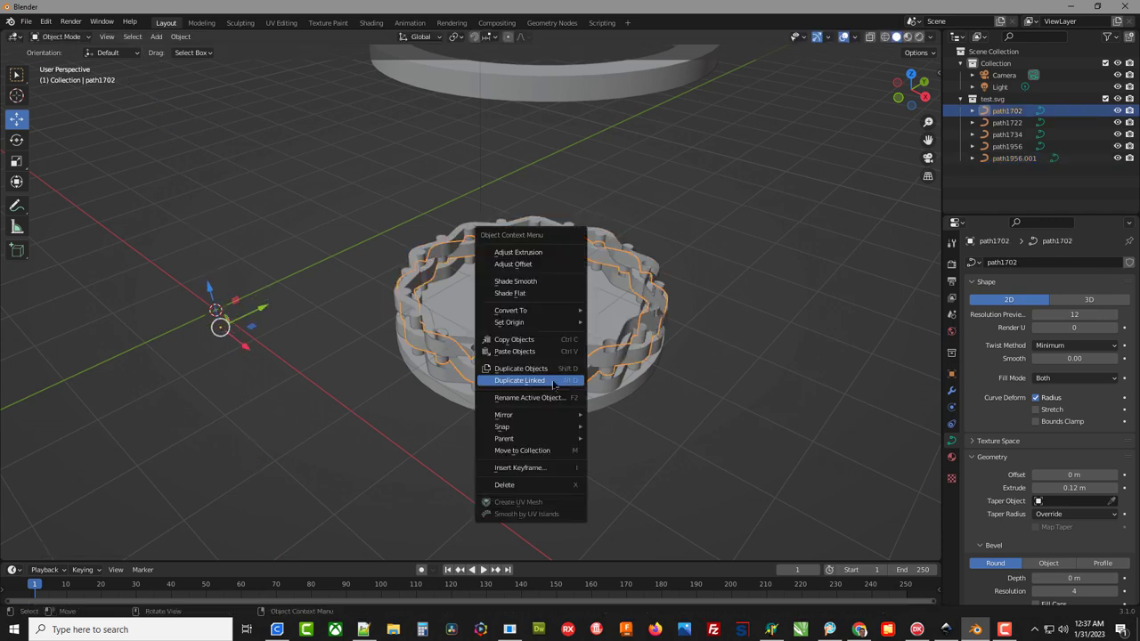
click(553, 383)
click(553, 384)
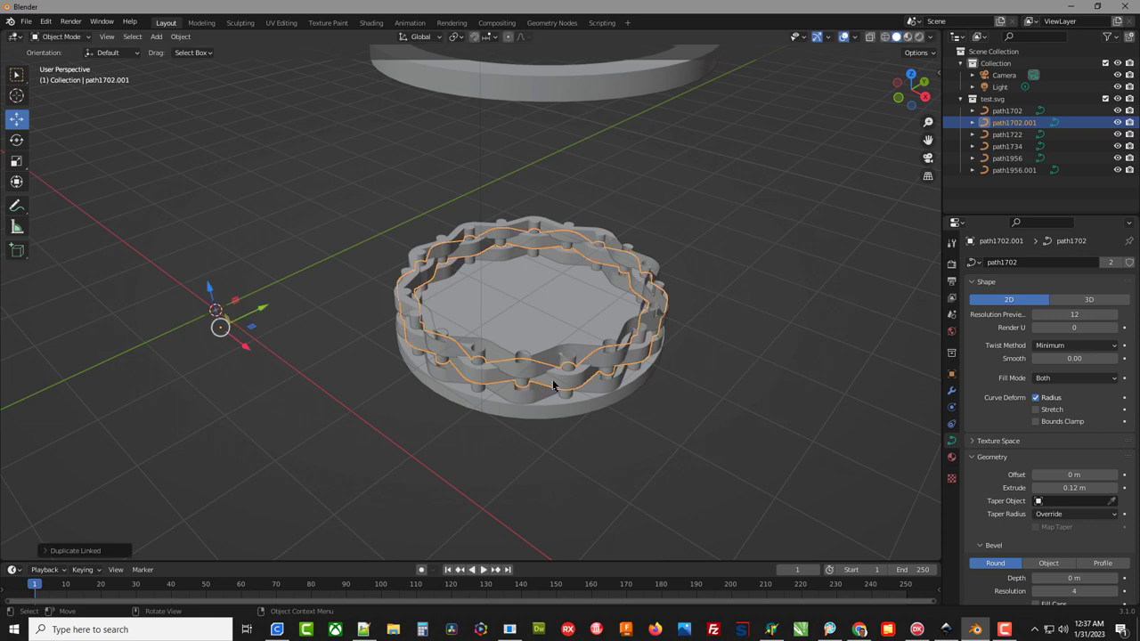
drag(215, 302, 332, 382)
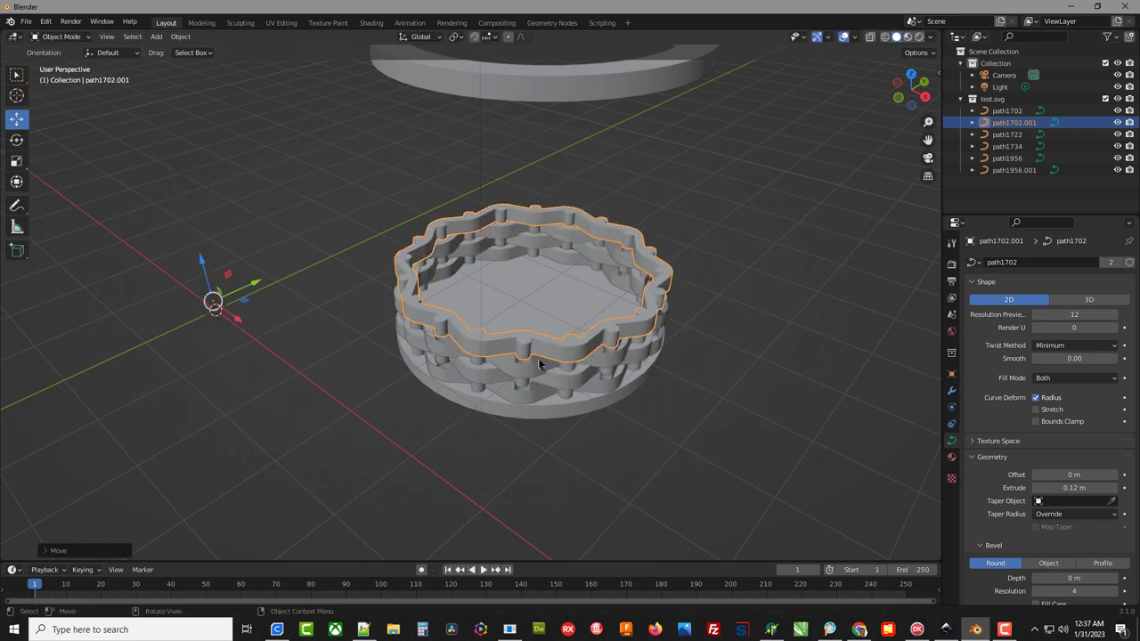
- Create a linked duplicate of the ring path1956.001 and raise it along Z to form the top wavy layer
middle_drag(570, 435, 489, 326)
scroll(494, 298, up, 5)
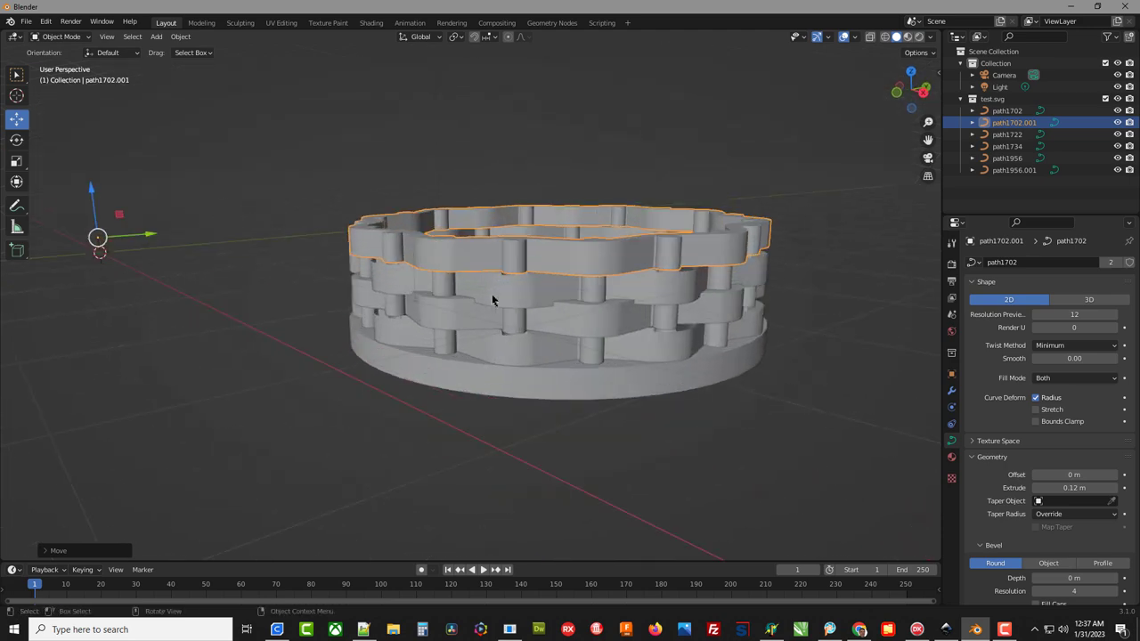
middle_drag(491, 286, 585, 405)
click(586, 406)
right_click(588, 414)
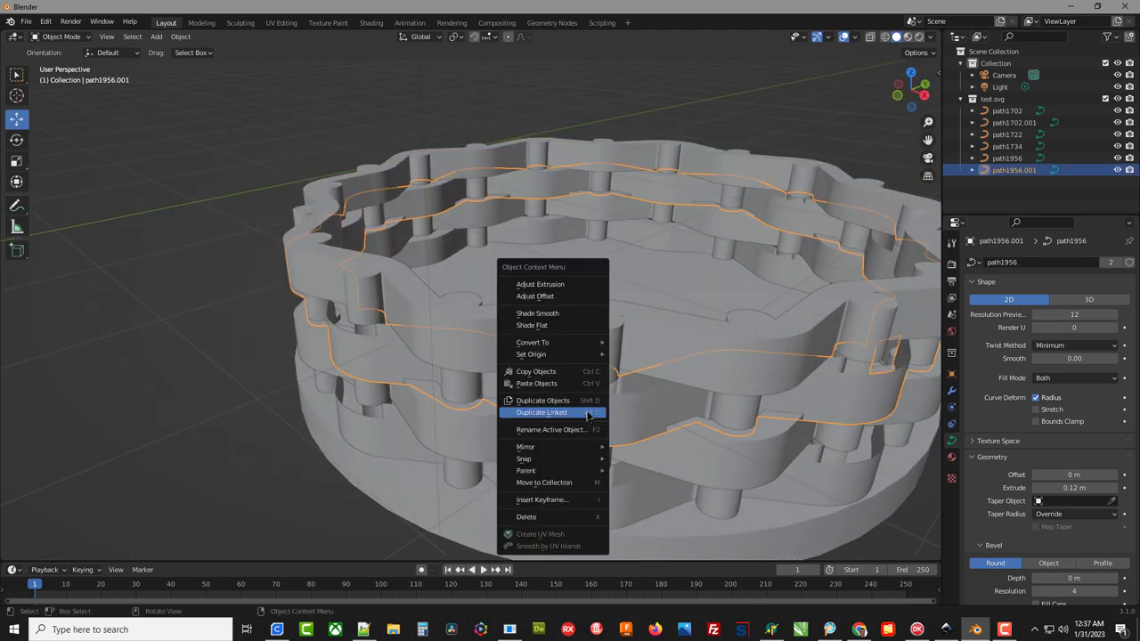
click(542, 413)
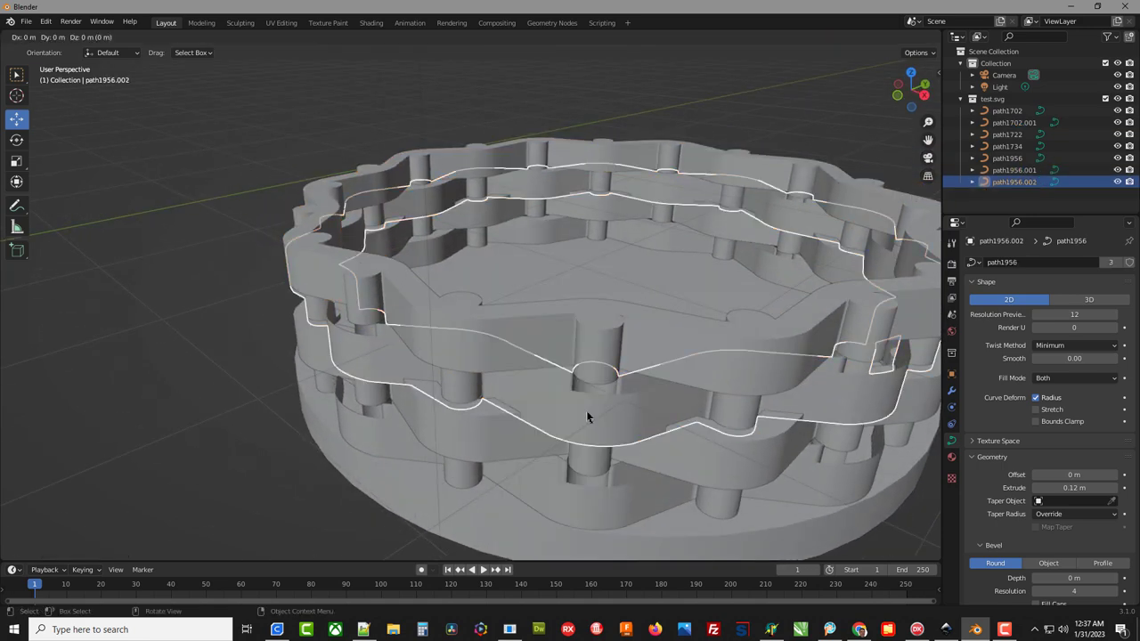
click(587, 416)
scroll(525, 400, down, 5)
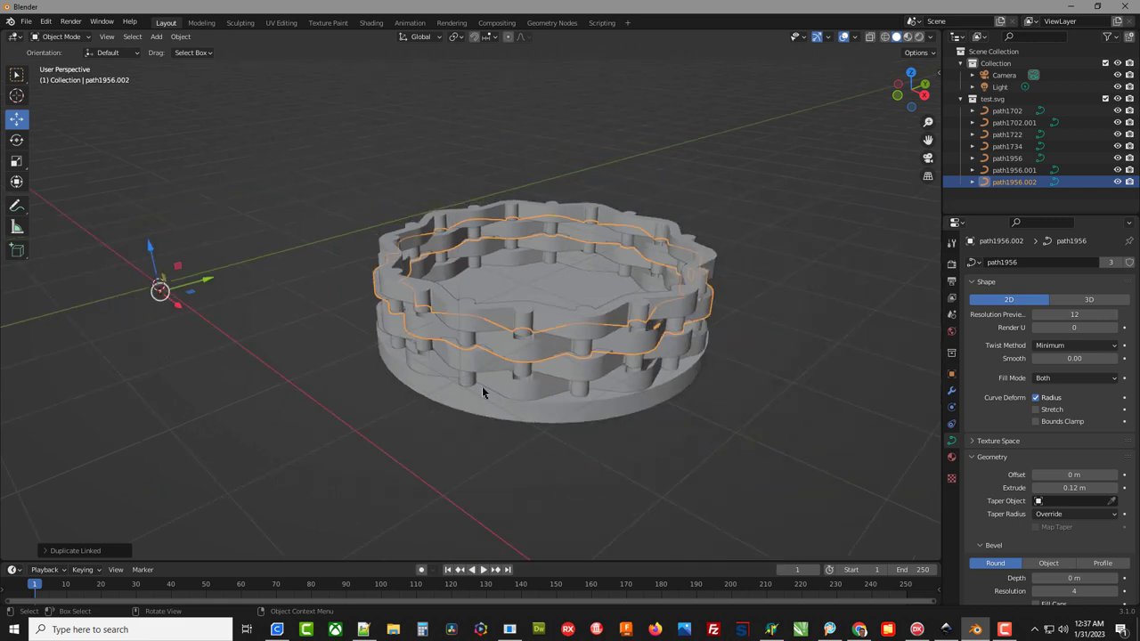
key(g)
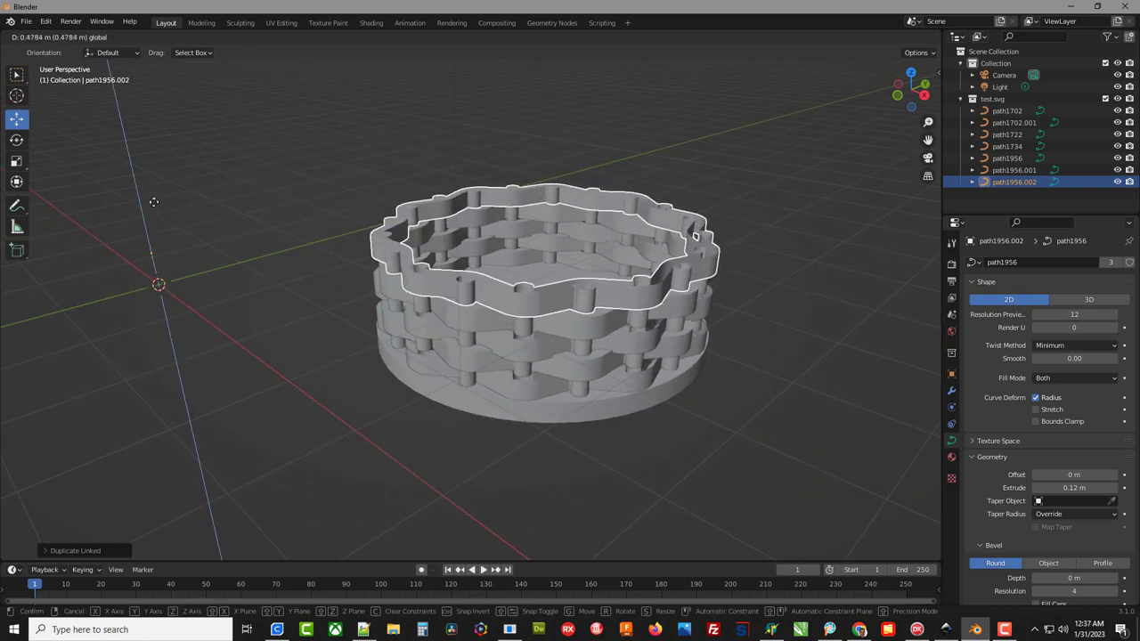
right_click(153, 203)
click(282, 479)
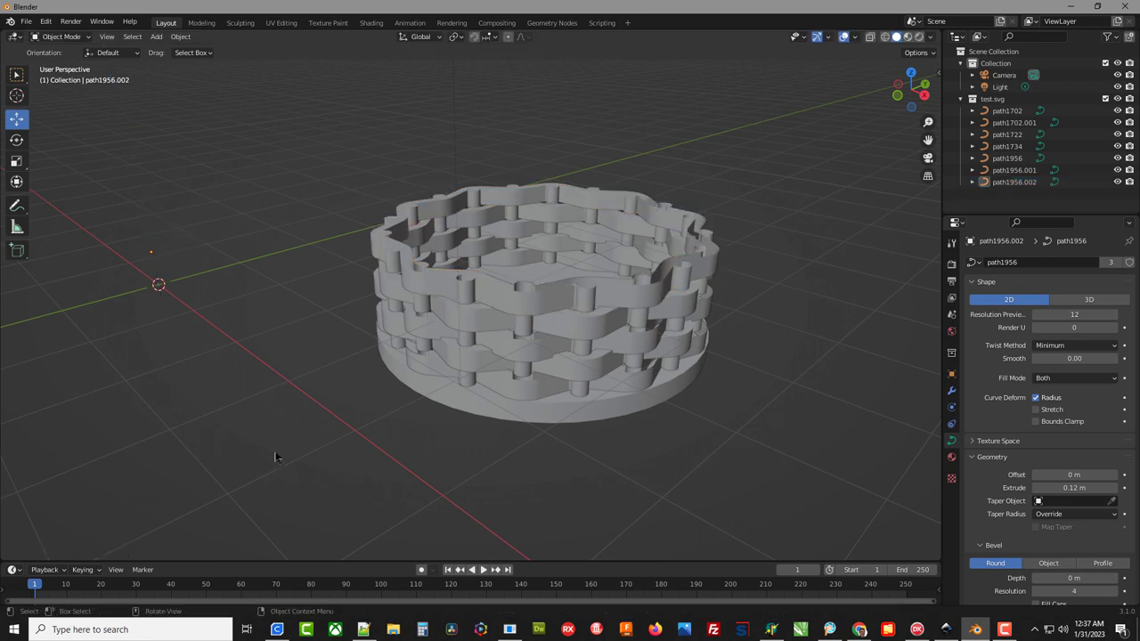
- Lower the round rim path1722 along Z so it sits on the topmost wavy ring, and deselect it
scroll(275, 457, down, 4)
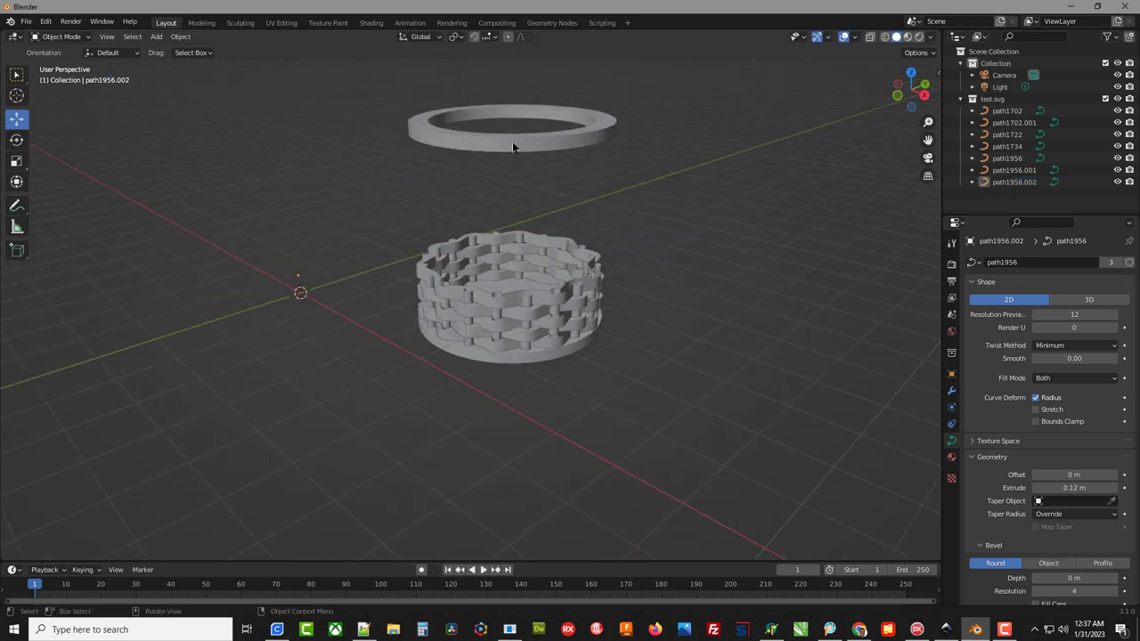
click(513, 147)
key(g)
key(z)
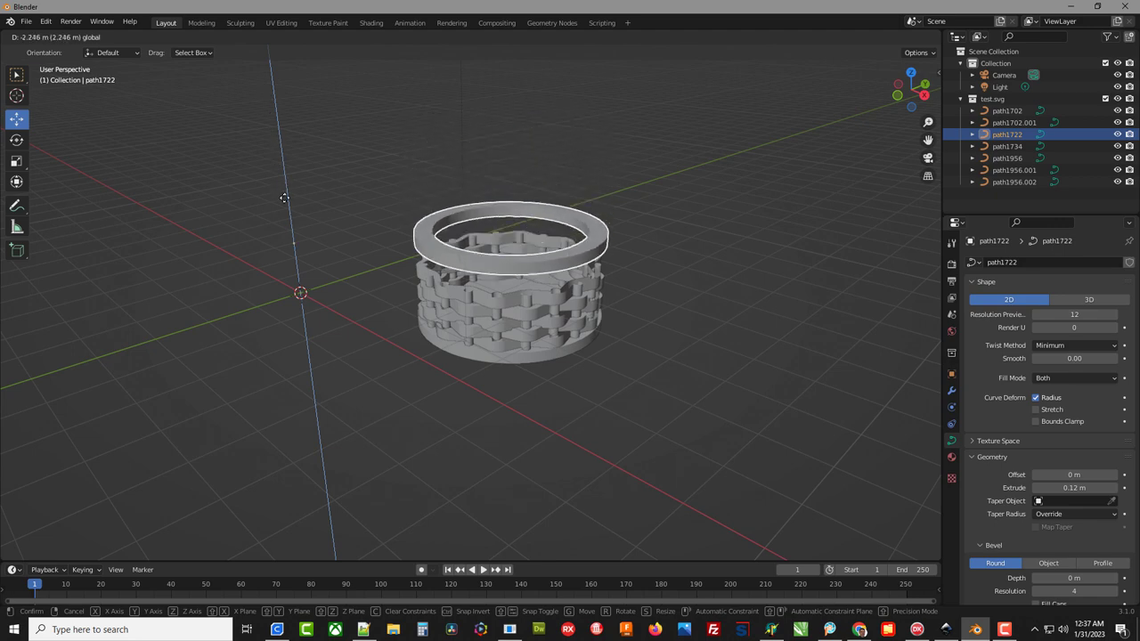
click(279, 220)
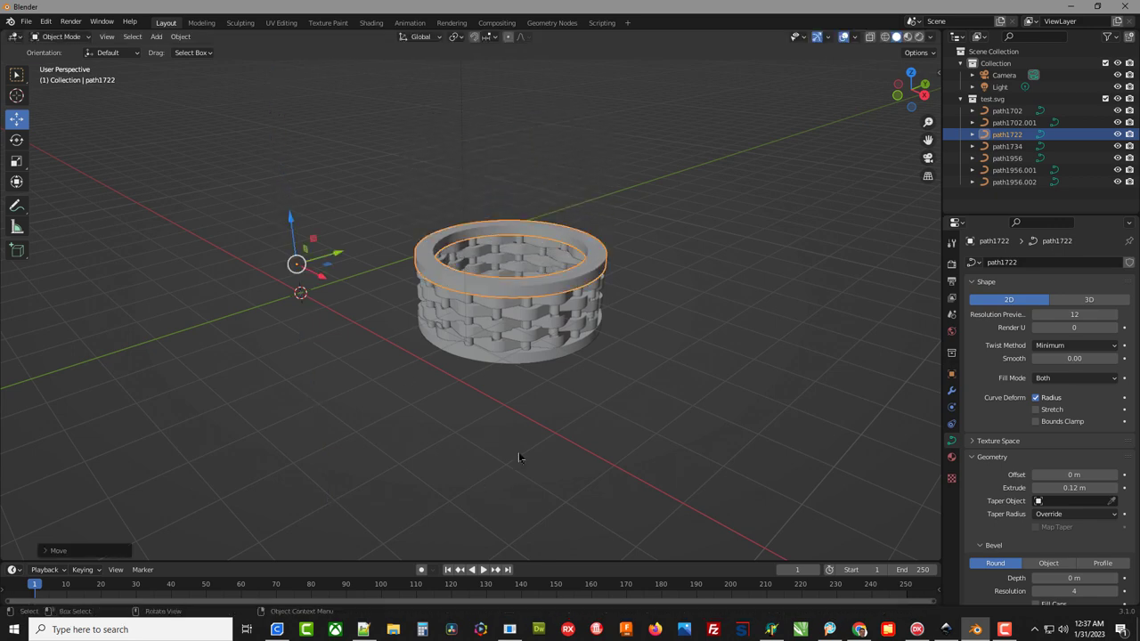
click(519, 457)
- Export the assembled basket as an STL file named test in the D:\pix folder
middle_drag(597, 414, 572, 458)
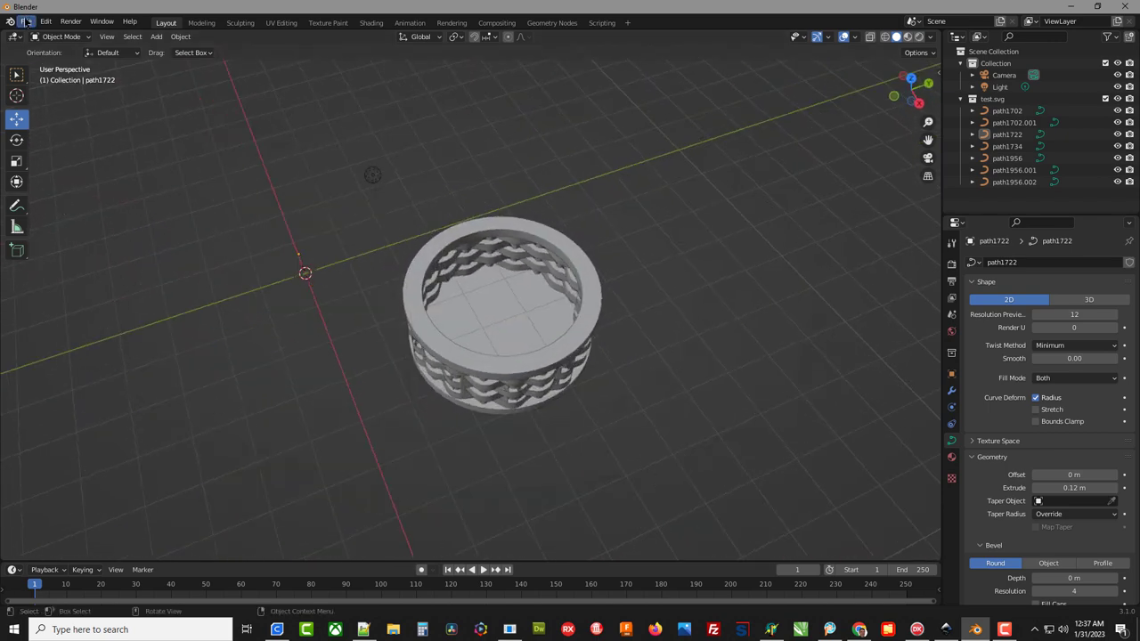
click(26, 21)
mouse_move(55, 196)
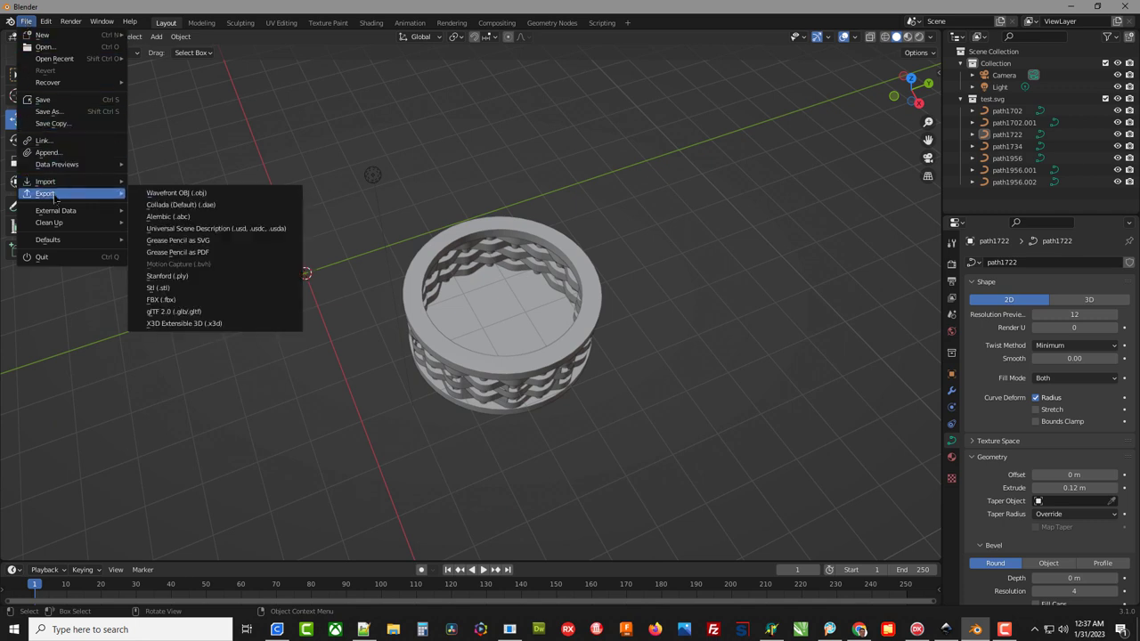
click(176, 291)
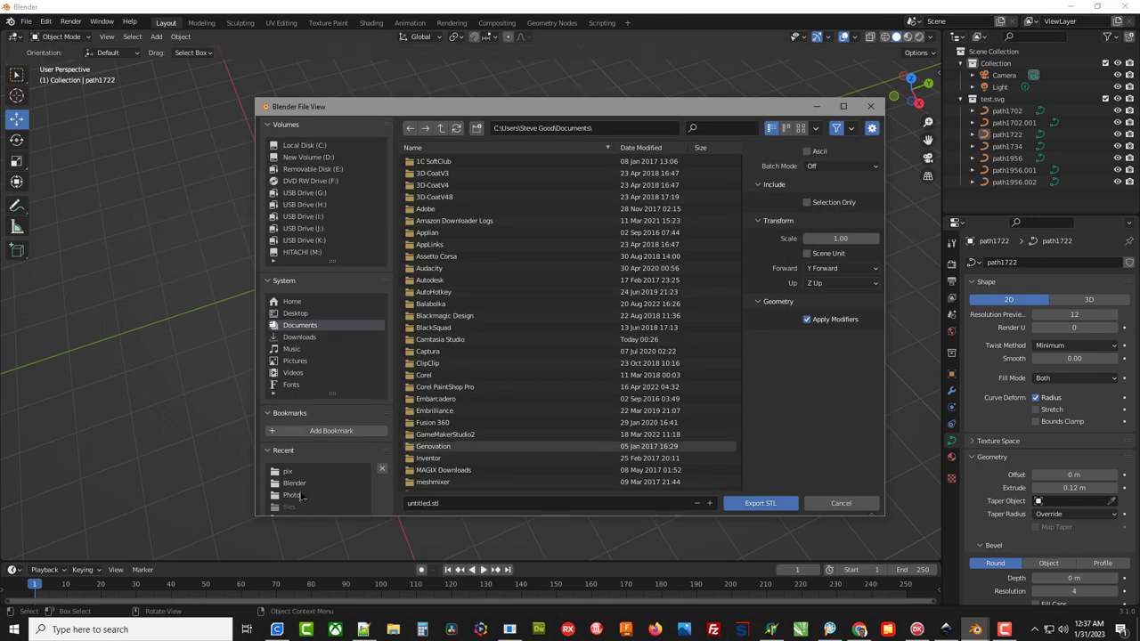
click(289, 472)
click(463, 503)
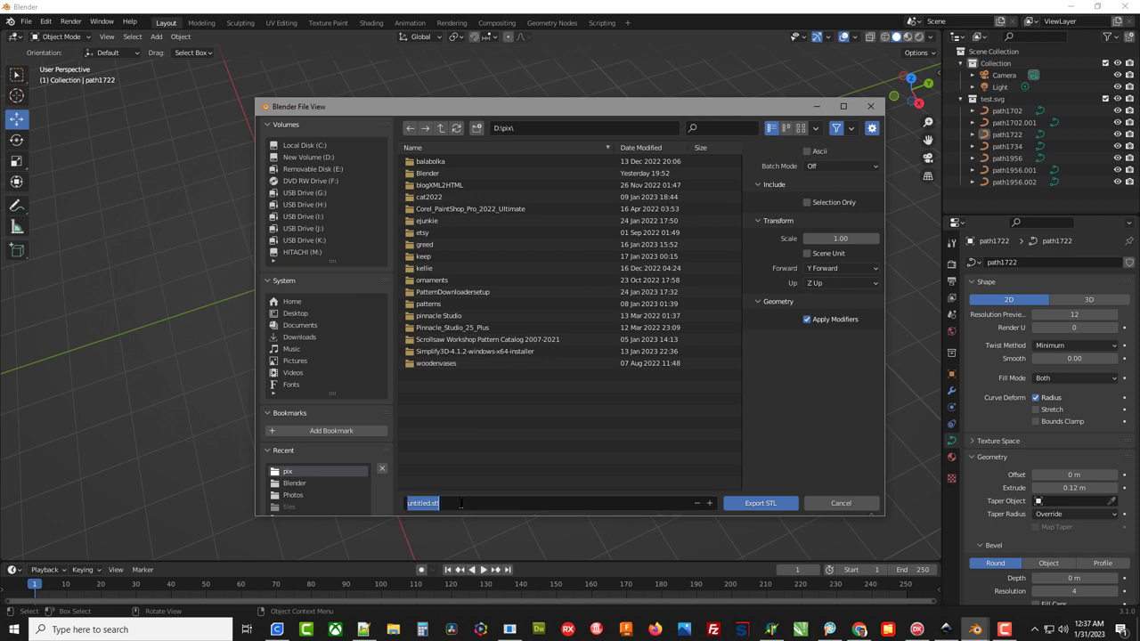
text(tes)
click(759, 503)
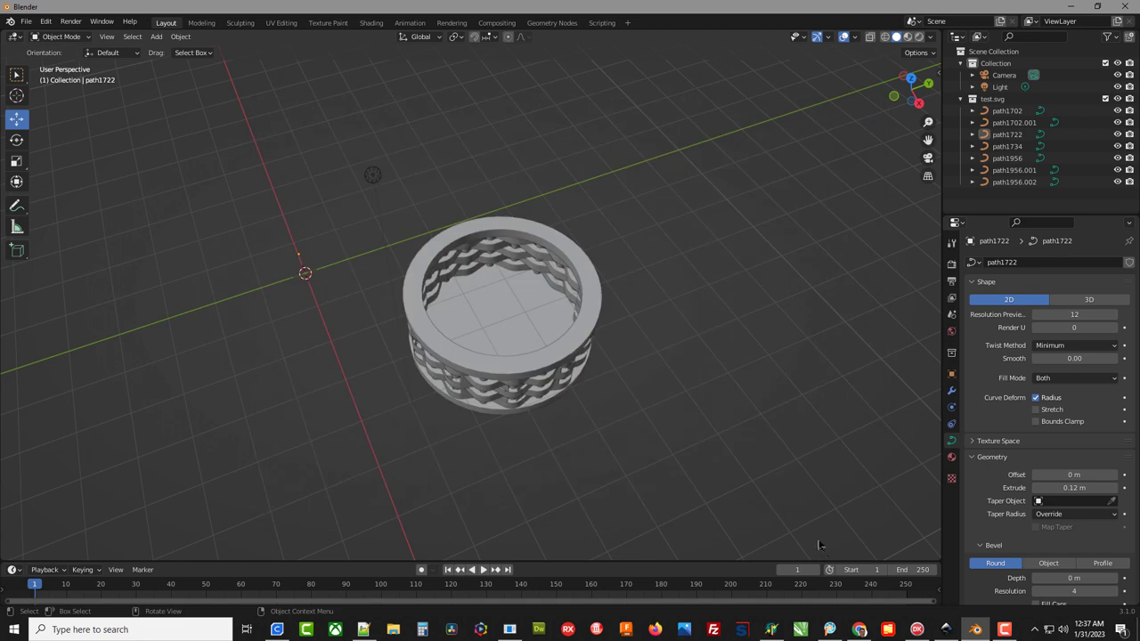
- Switch to Ultimaker Cura, open the exported test STL file and dismiss the model errors message
click(278, 629)
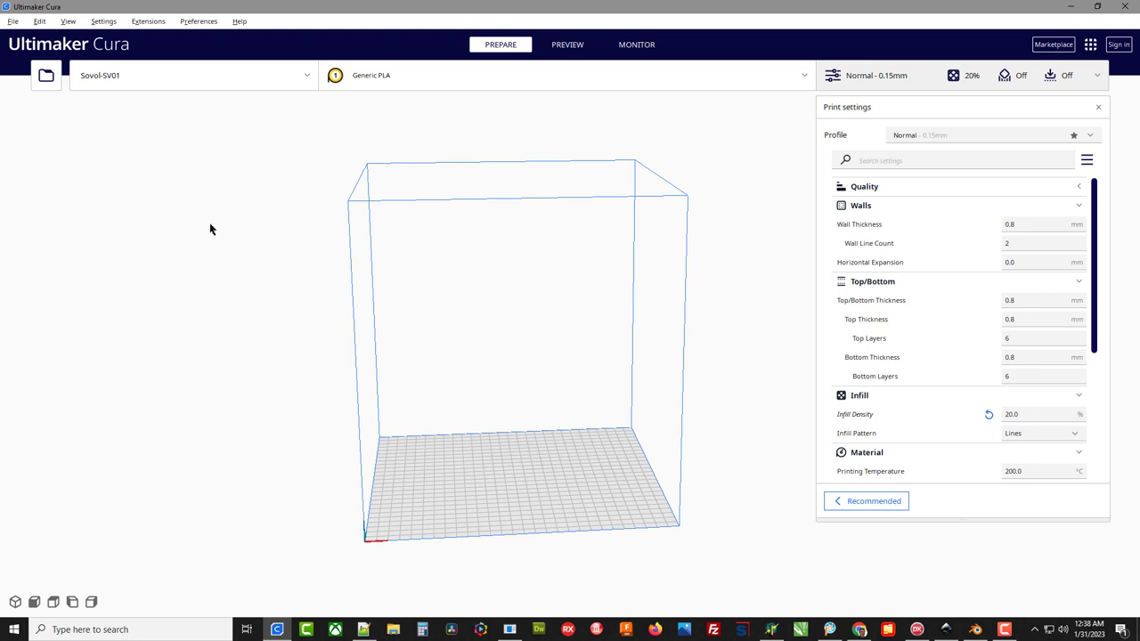
click(48, 78)
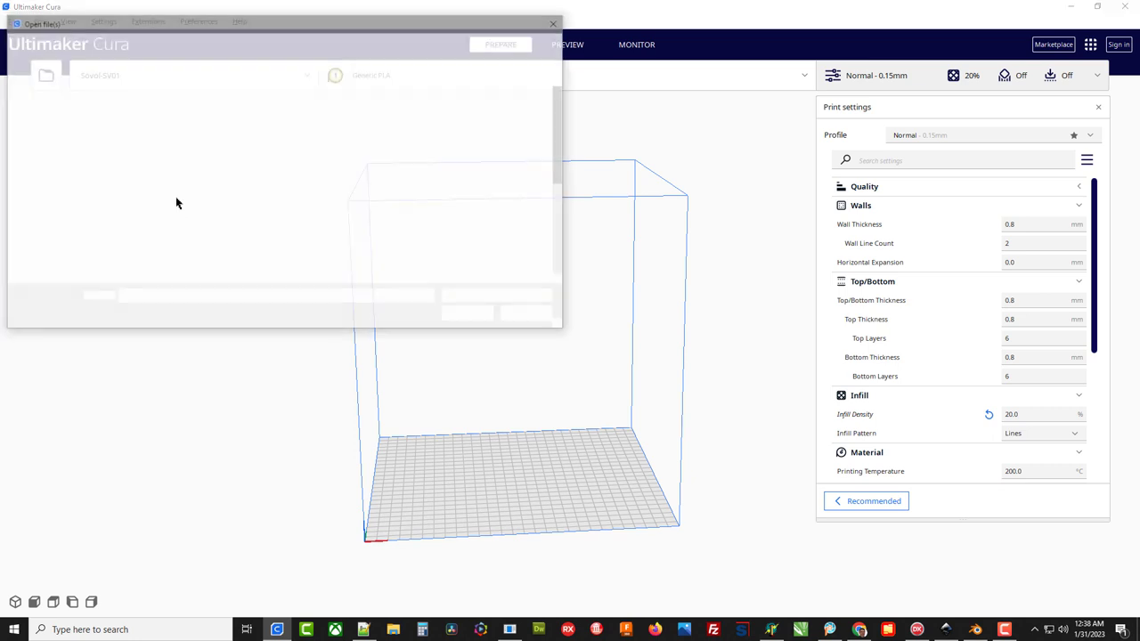
drag(560, 158, 562, 237)
double_click(351, 180)
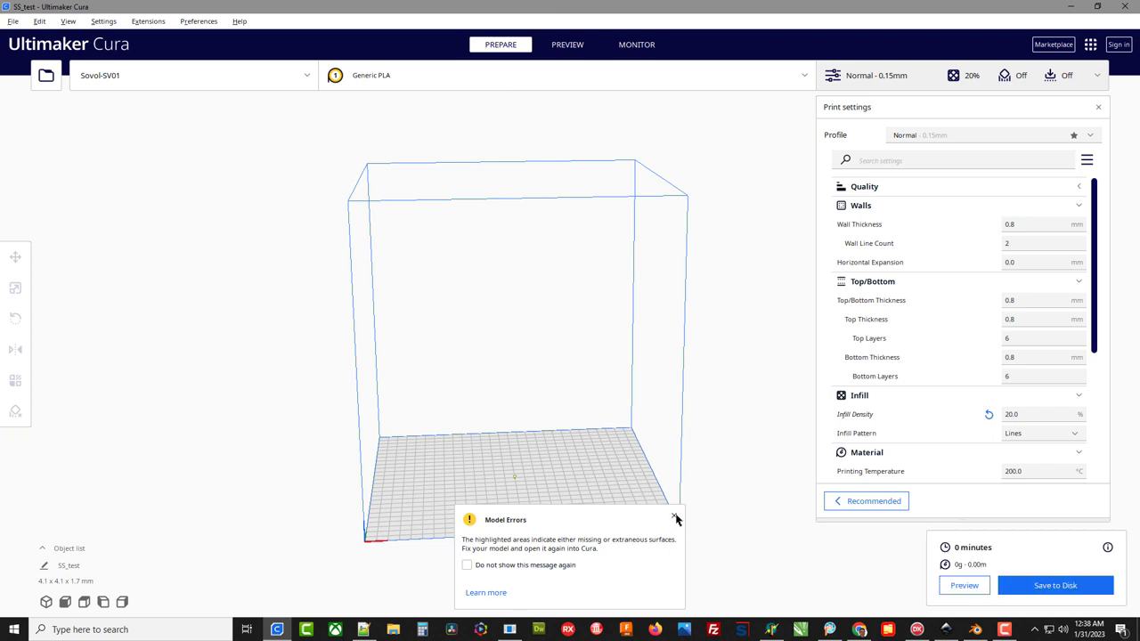
click(676, 519)
- Scale the basket model uniformly to an X size of 150 mm
scroll(526, 527, up, 3)
scroll(499, 516, up, 2)
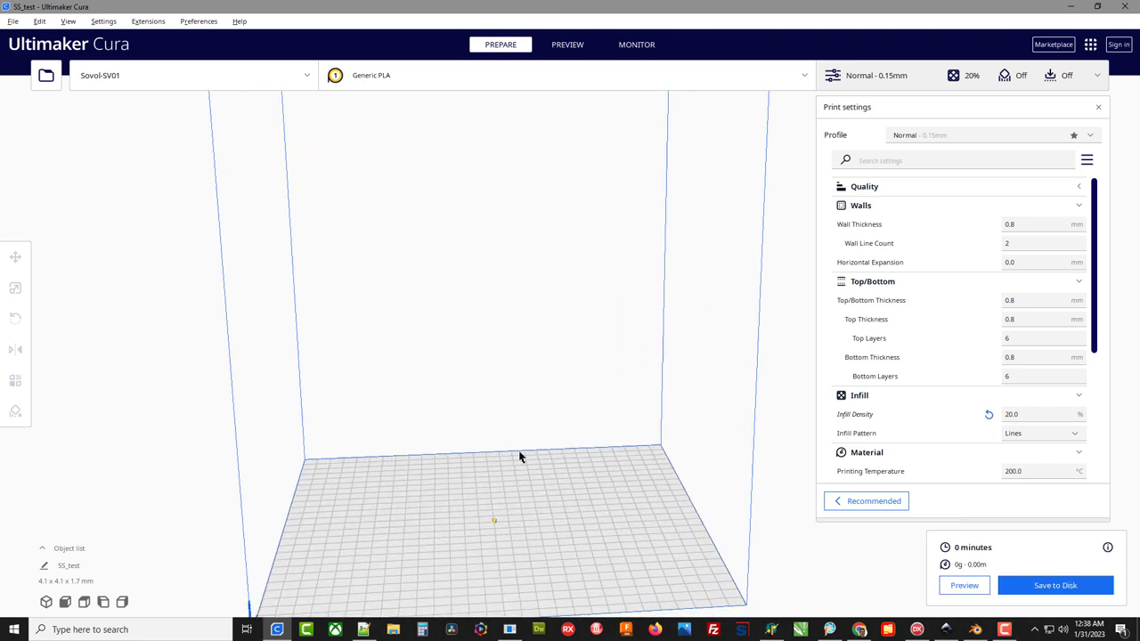
scroll(557, 328, up, 2)
scroll(521, 550, up, 1)
scroll(453, 601, up, 2)
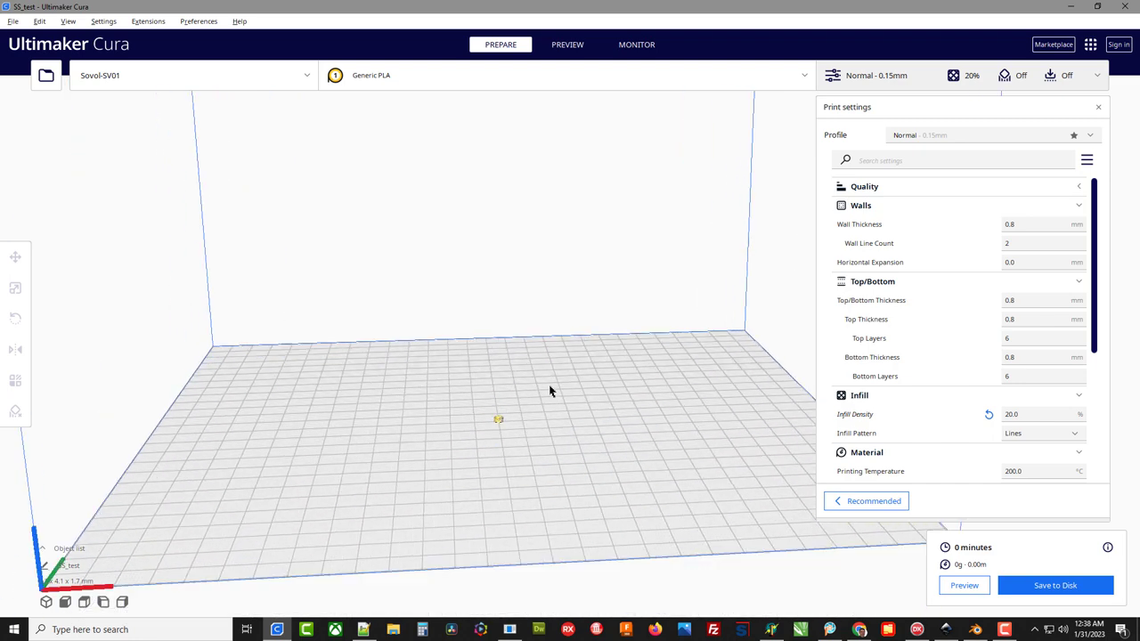
scroll(544, 313, up, 2)
scroll(524, 333, up, 2)
scroll(469, 341, up, 2)
scroll(469, 347, up, 1)
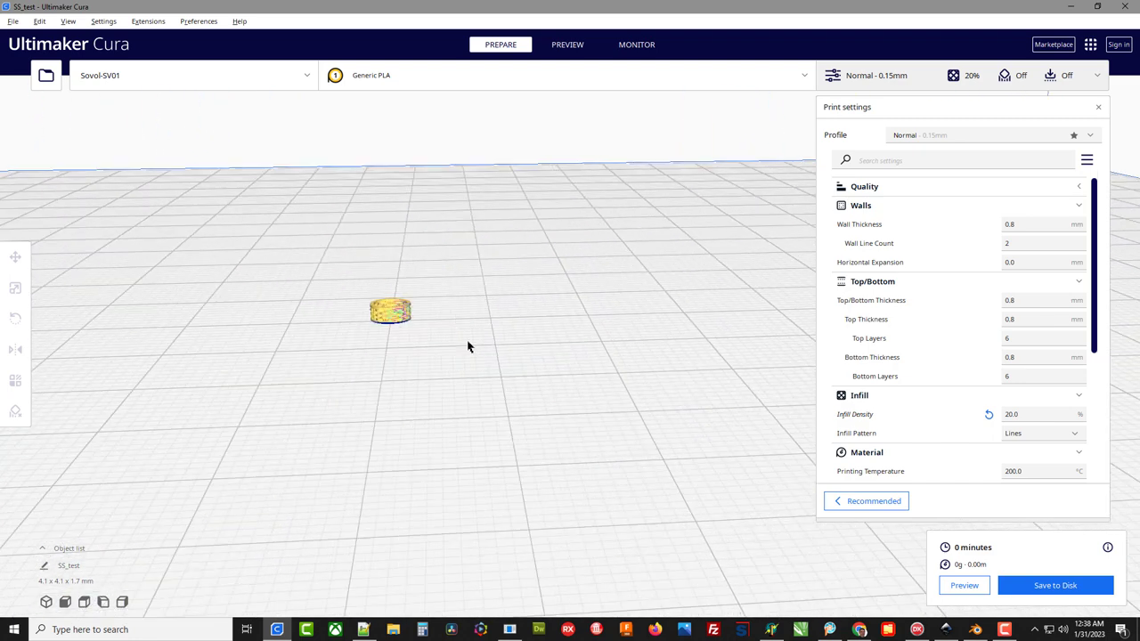
scroll(469, 347, up, 2)
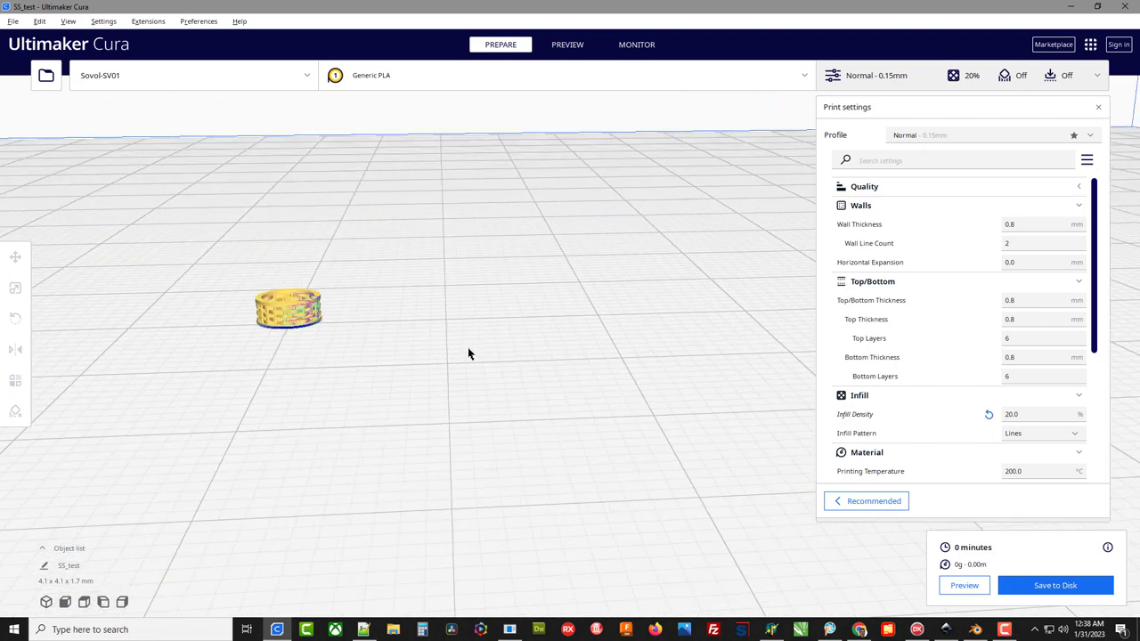
click(263, 302)
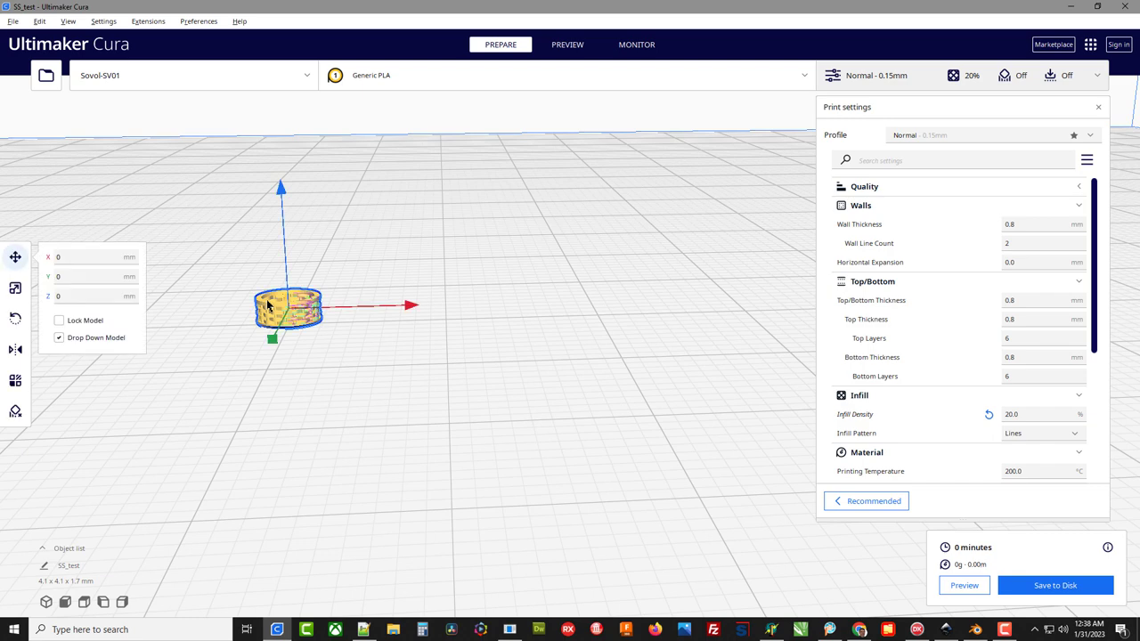
click(16, 290)
drag(97, 289, 49, 296)
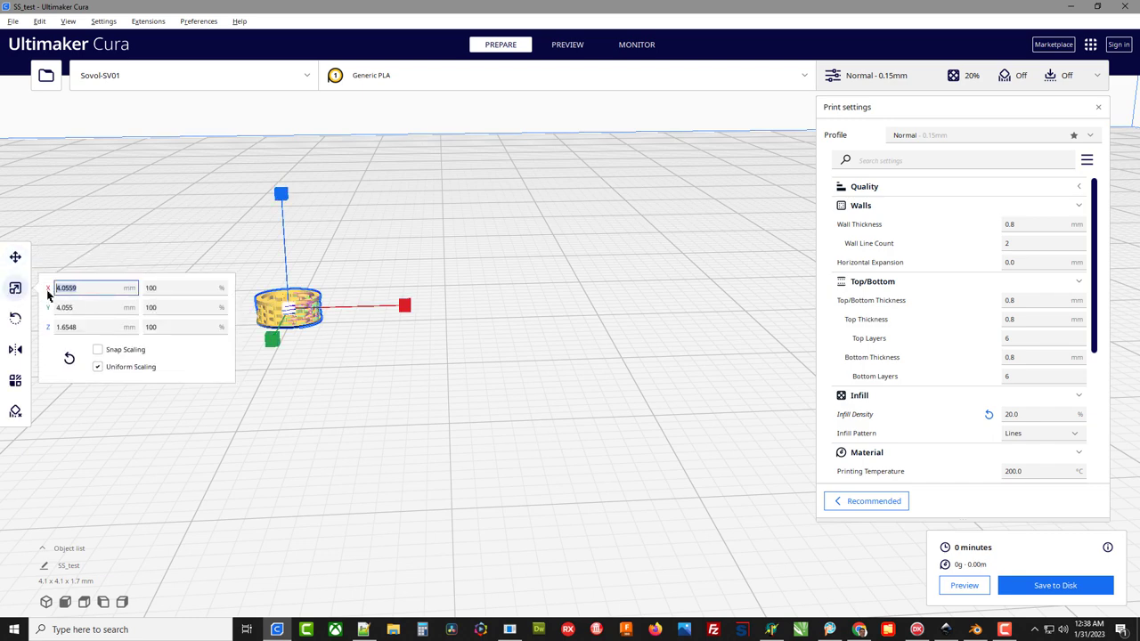
text(150)
key(Return)
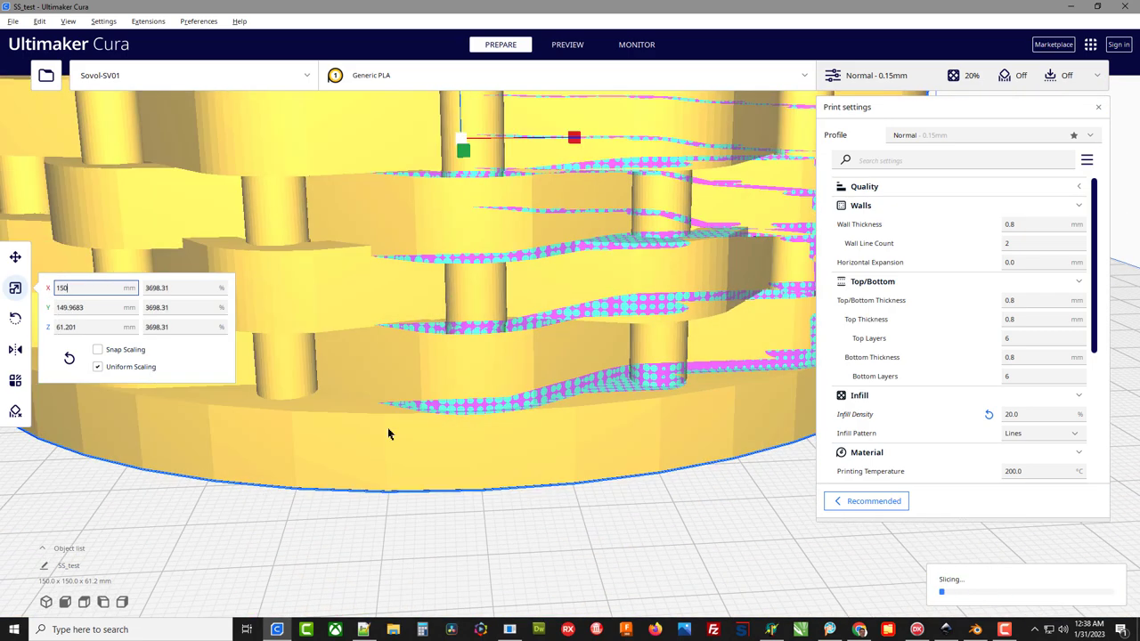
- Examine the scaled basket from above and from the side, checking how the stacked layers meet
scroll(389, 434, down, 5)
click(276, 394)
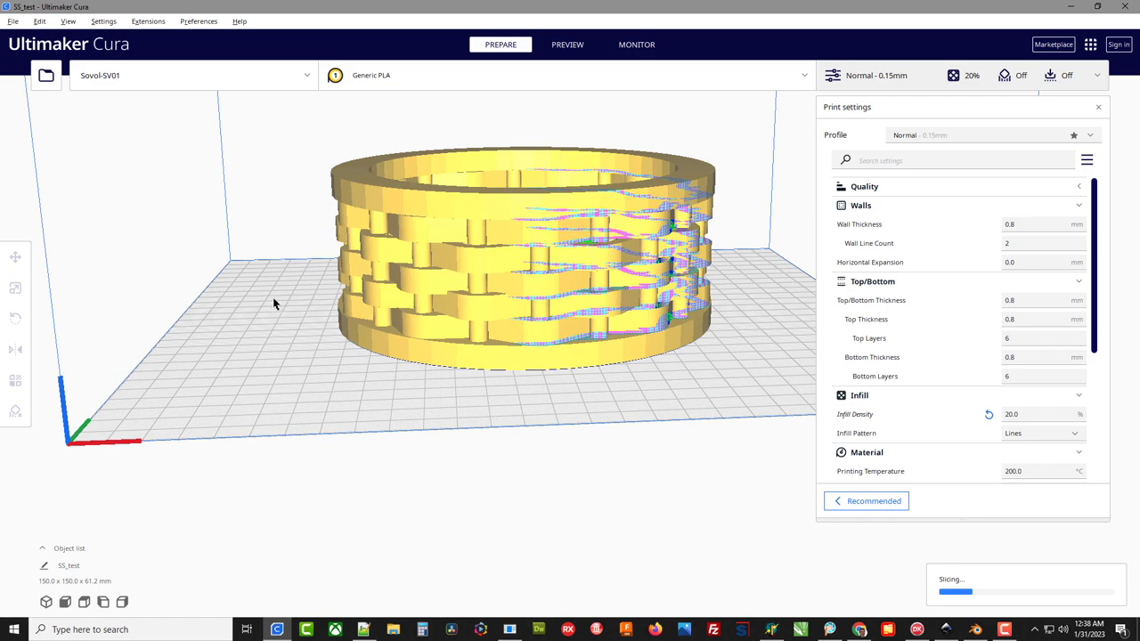
right_drag(275, 302, 293, 388)
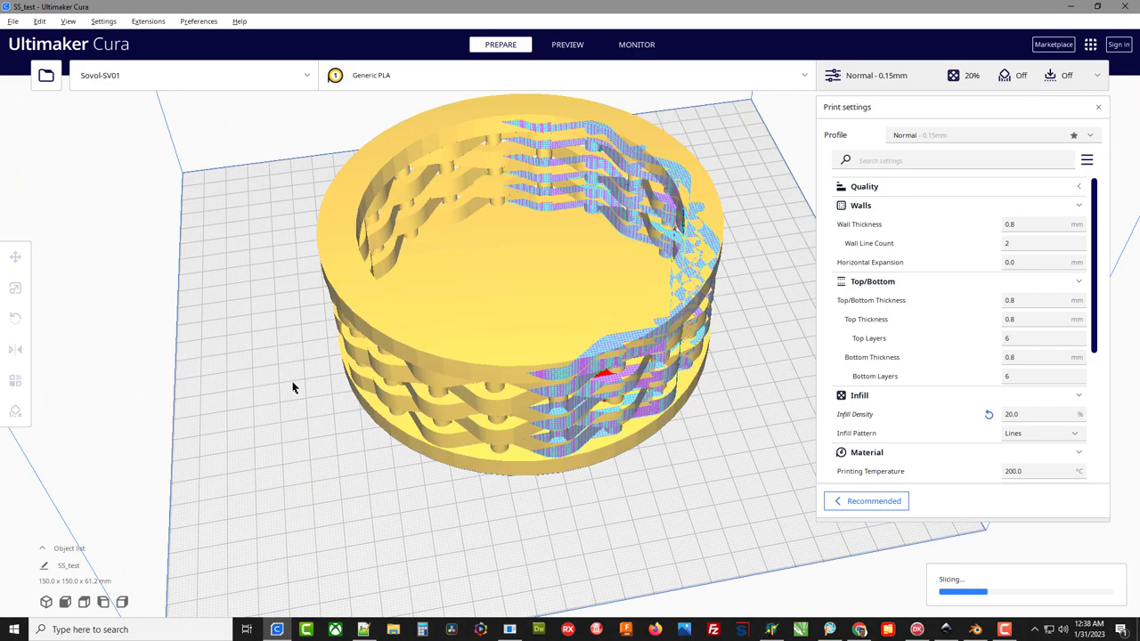
click(609, 381)
right_drag(667, 423, 551, 352)
scroll(511, 268, up, 2)
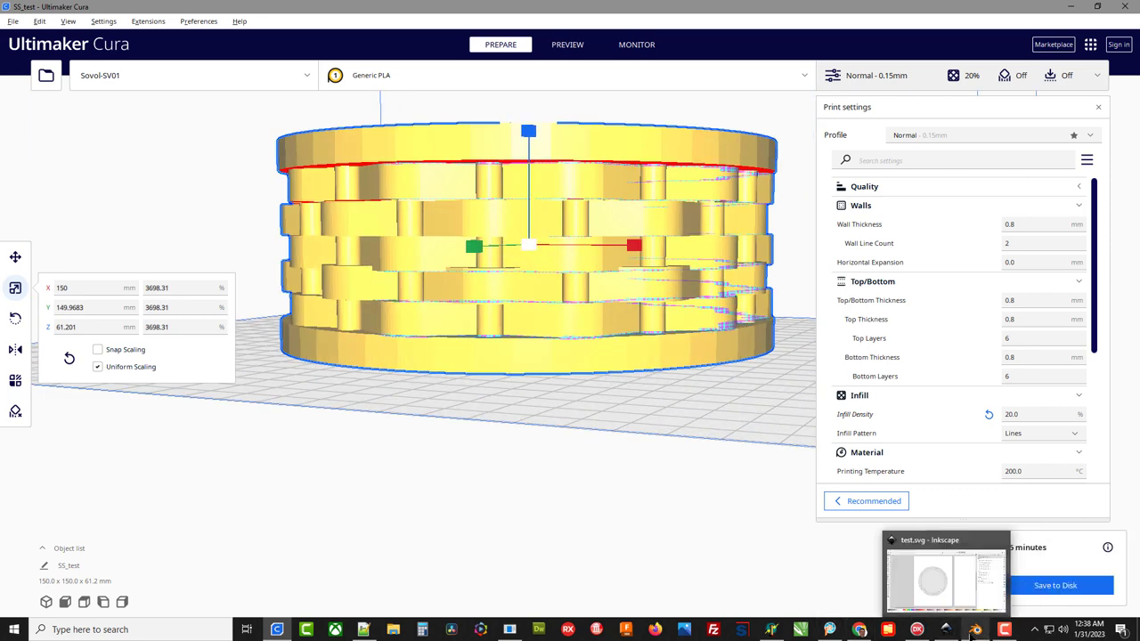
- Switch back to Blender and nudge the wavy ring path1702 slightly along Z to adjust its fit with the neighbouring rings
click(974, 629)
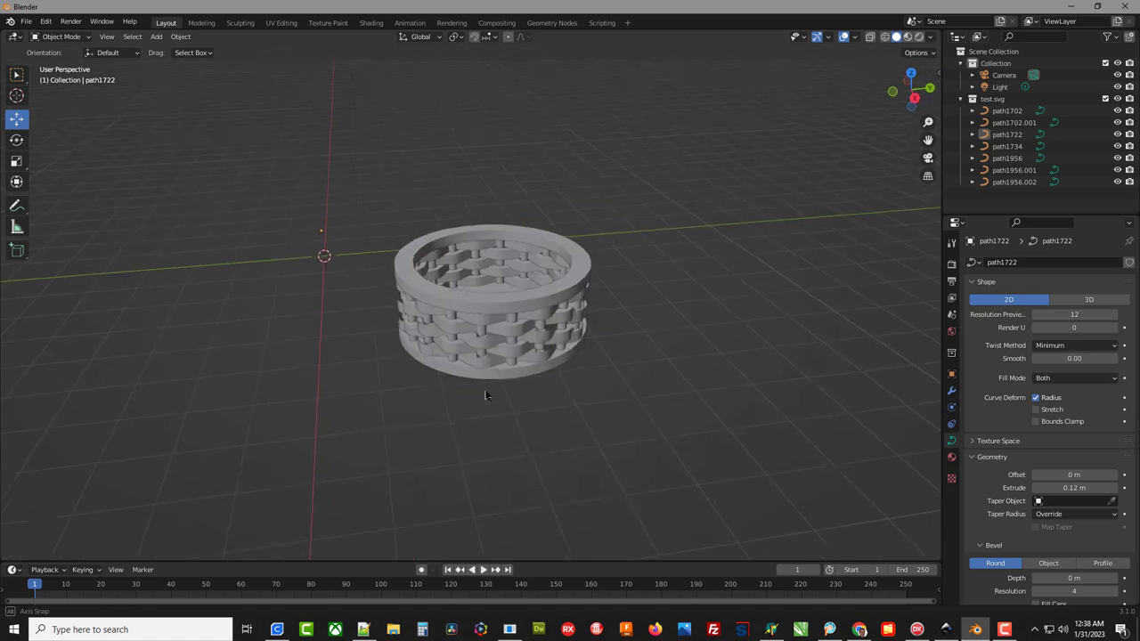
middle_drag(486, 396, 458, 344)
scroll(484, 389, up, 4)
scroll(456, 340, up, 5)
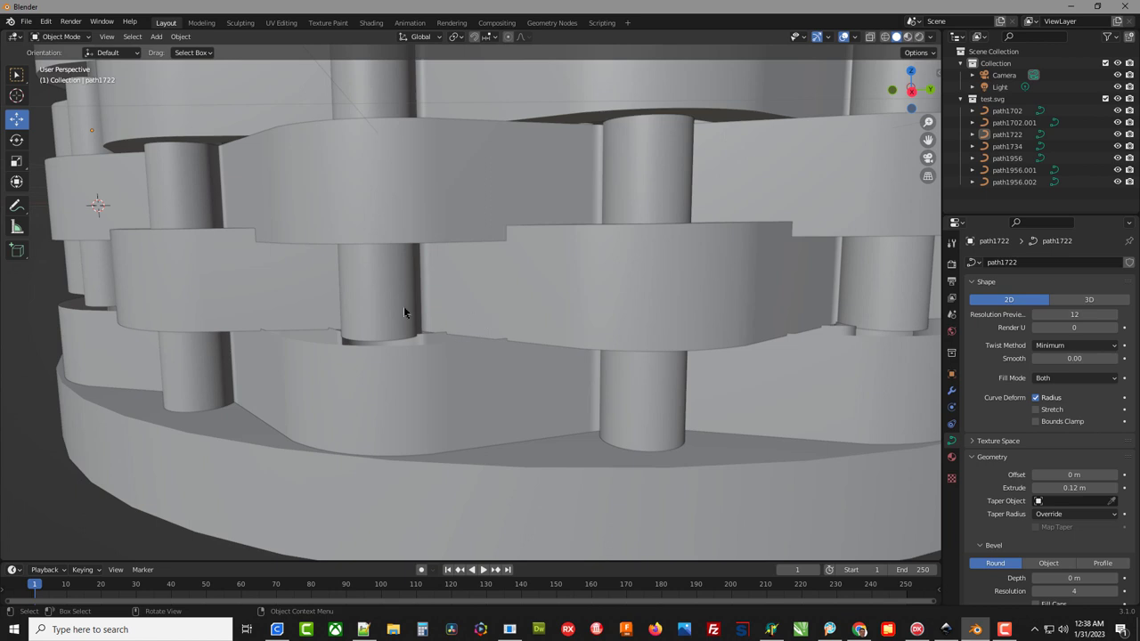
click(460, 309)
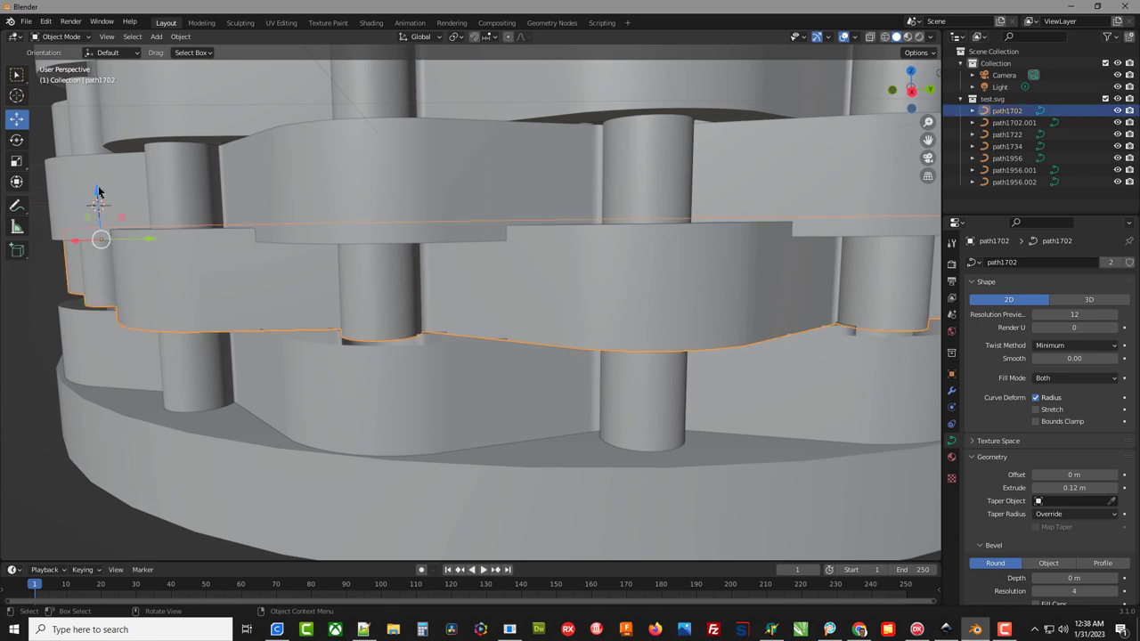
drag(98, 192, 98, 190)
middle_drag(205, 284, 252, 283)
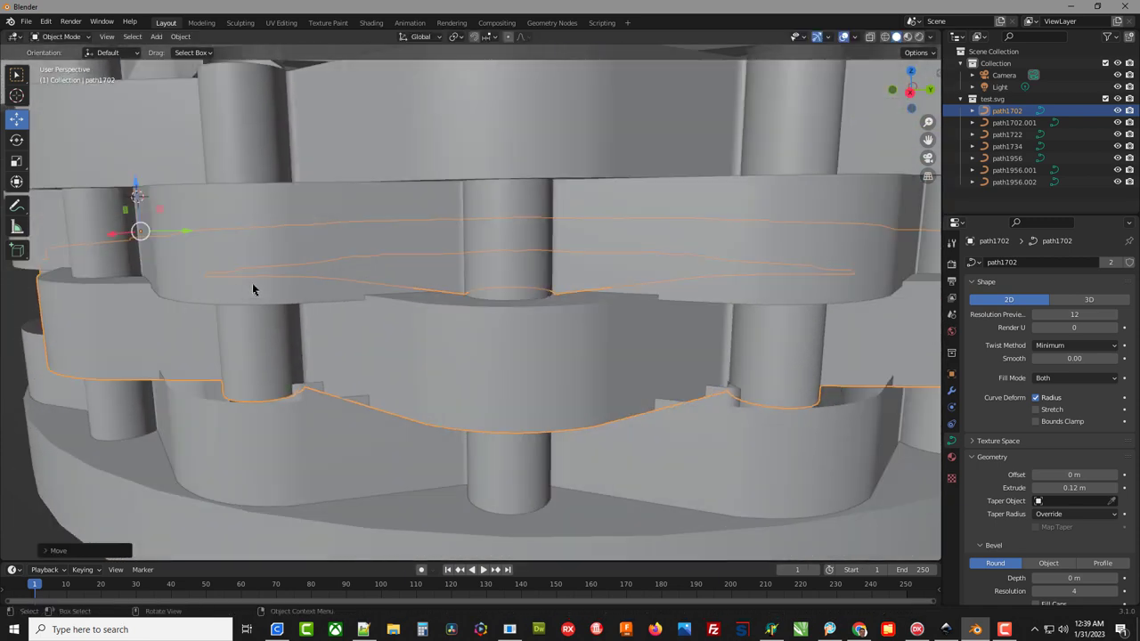
- Lower the wavy ring path1702.001 slightly along Z so it sits closer on the ring beneath it
middle_drag(353, 254, 314, 249)
click(314, 249)
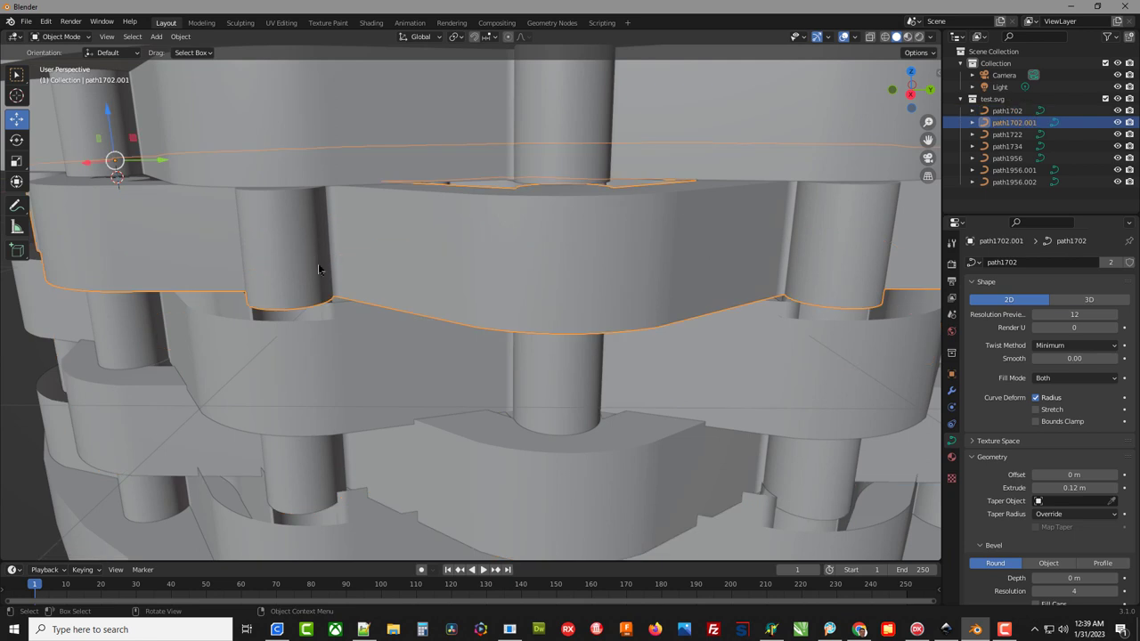
drag(112, 115, 240, 233)
middle_drag(240, 233, 240, 228)
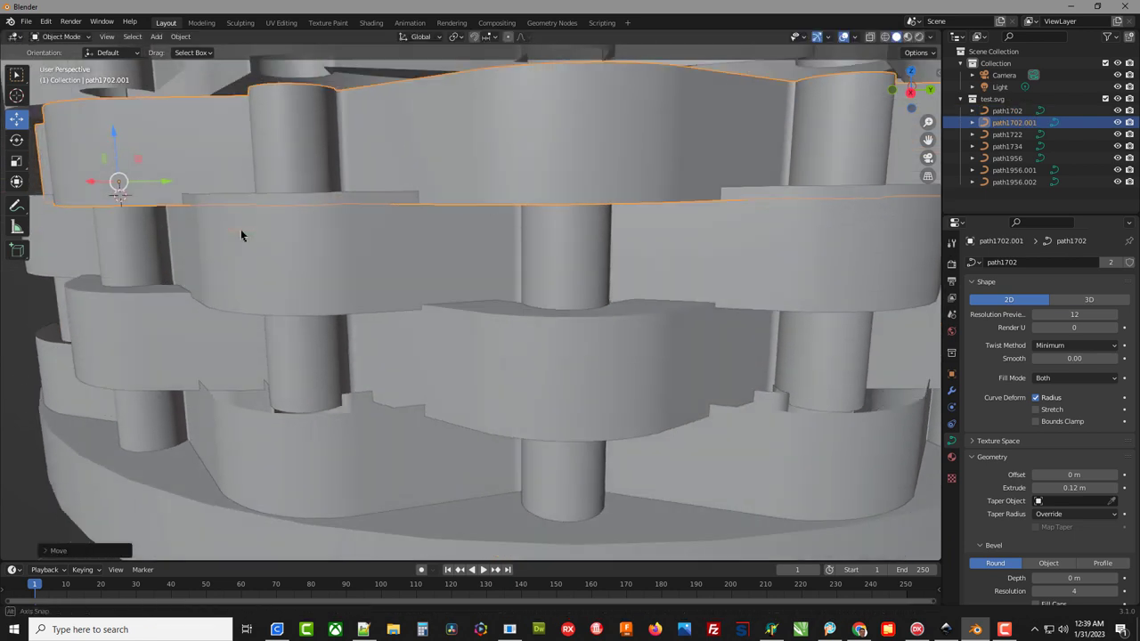
scroll(448, 206, down, 5)
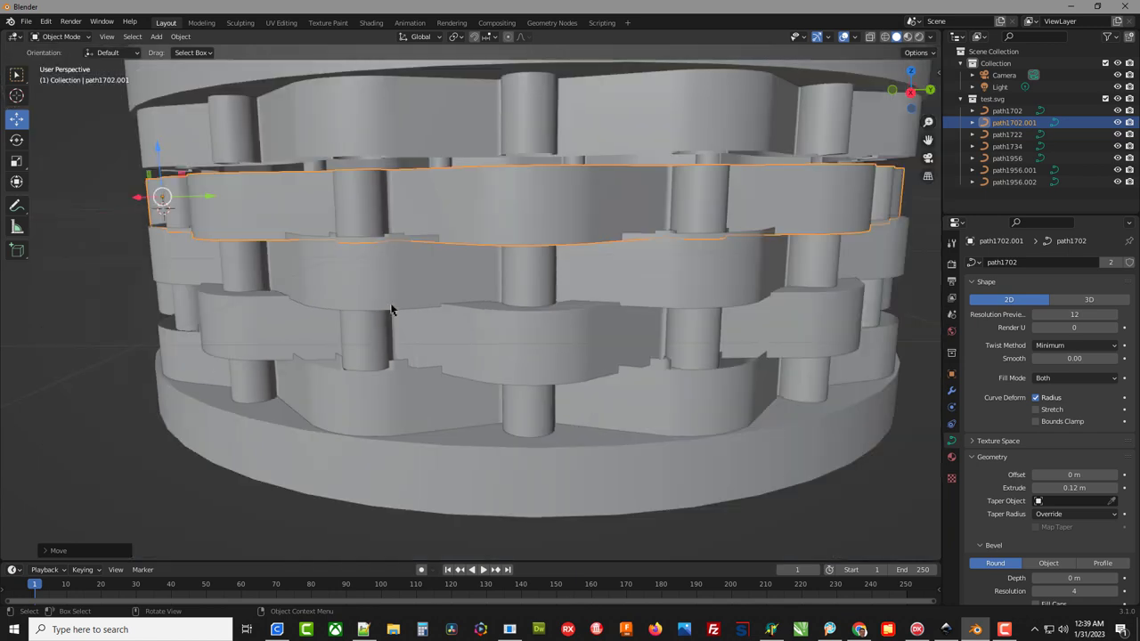
- Lower the uppermost wavy ring path1956.002 and the plain rim path1722 along Z to close the gaps between the layers
click(378, 105)
scroll(240, 185, up, 3)
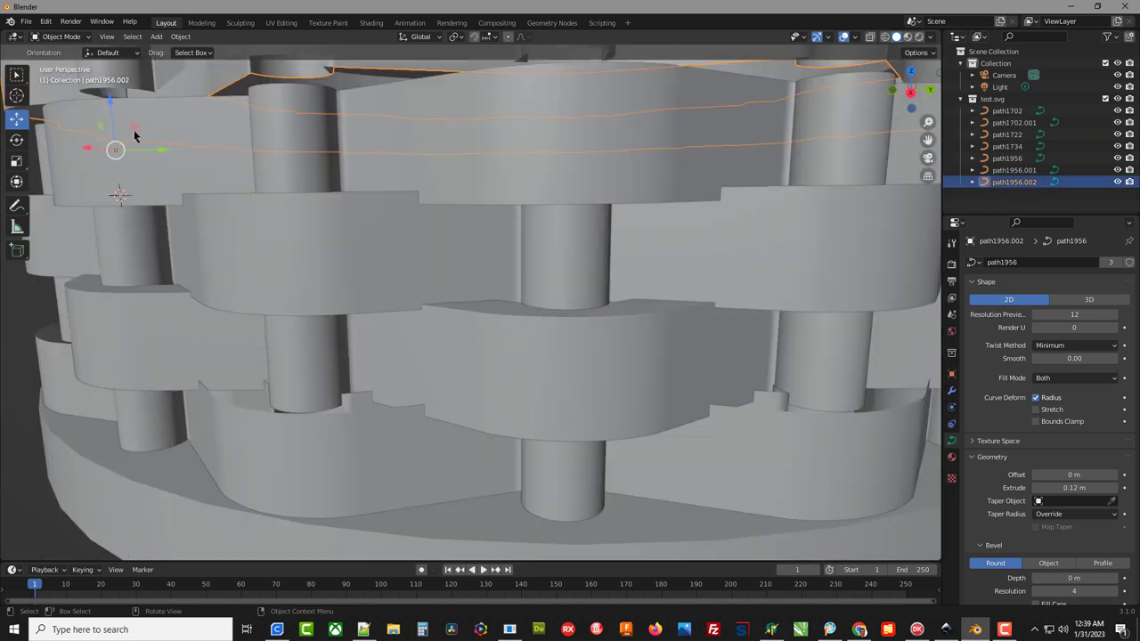
scroll(519, 314, down, 5)
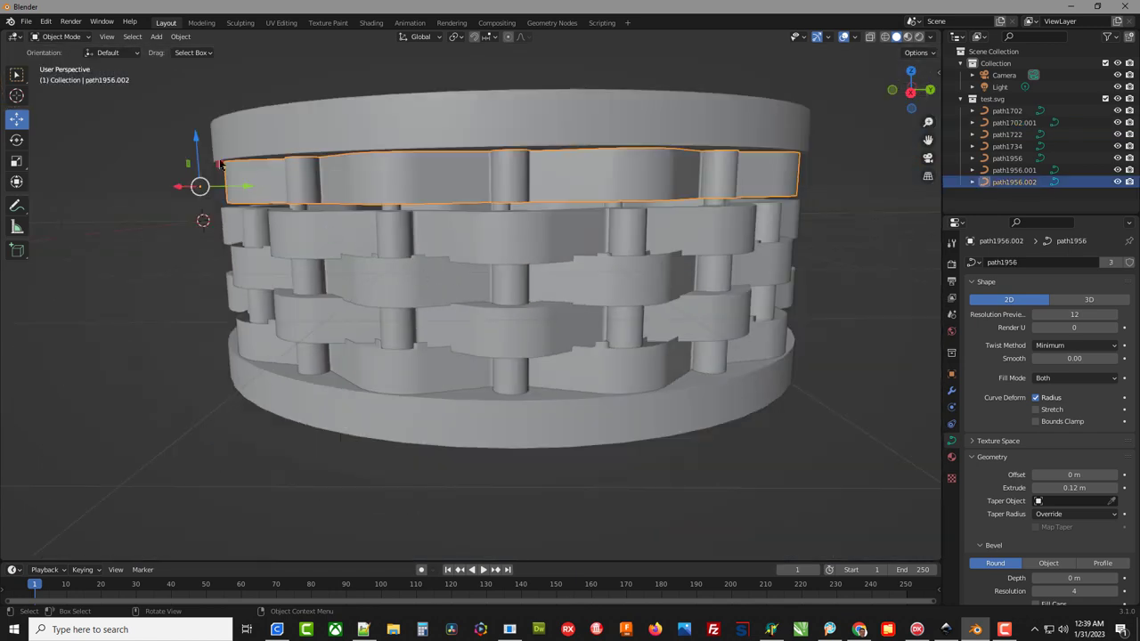
drag(199, 141, 197, 125)
click(440, 122)
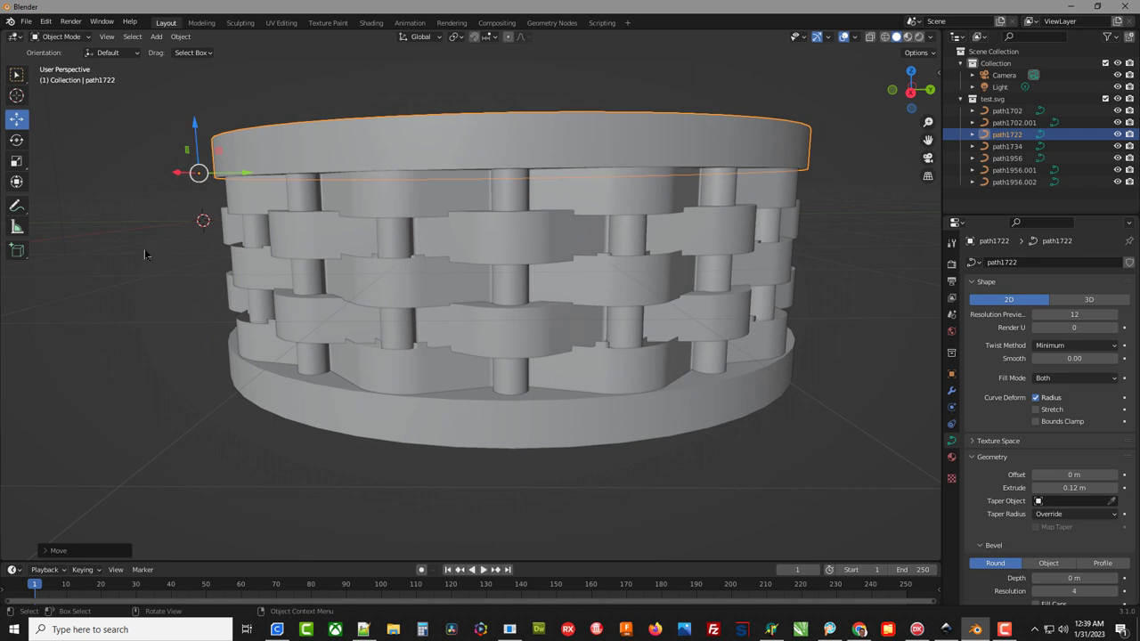
click(122, 153)
- Export the adjusted basket as STL, overwriting test.stl in the D:\pix folder
click(26, 21)
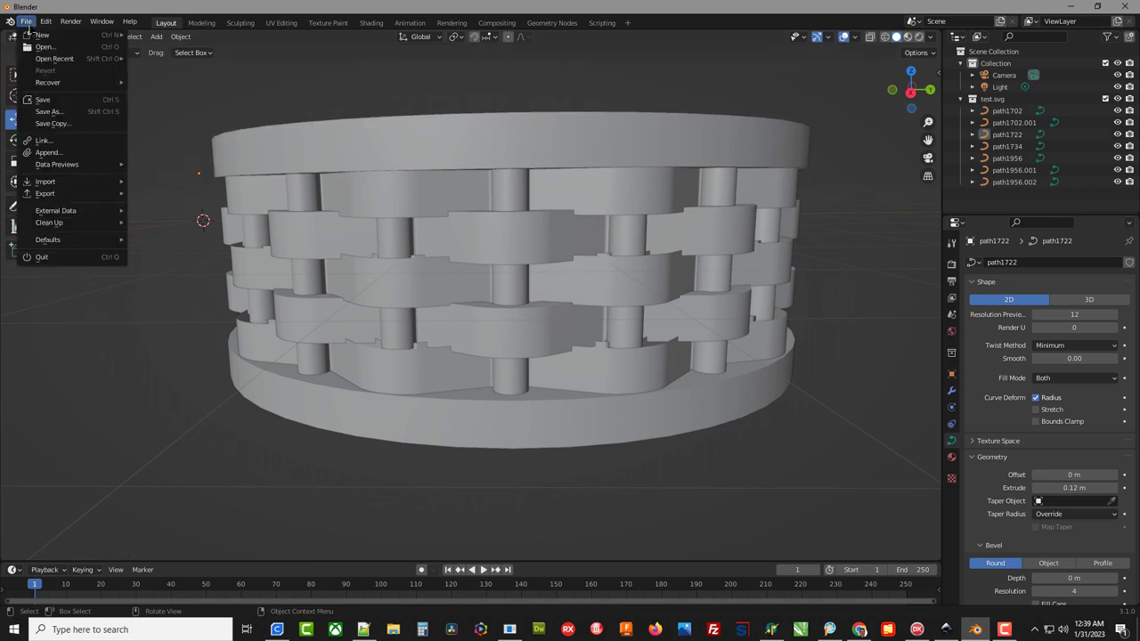
mouse_move(66, 185)
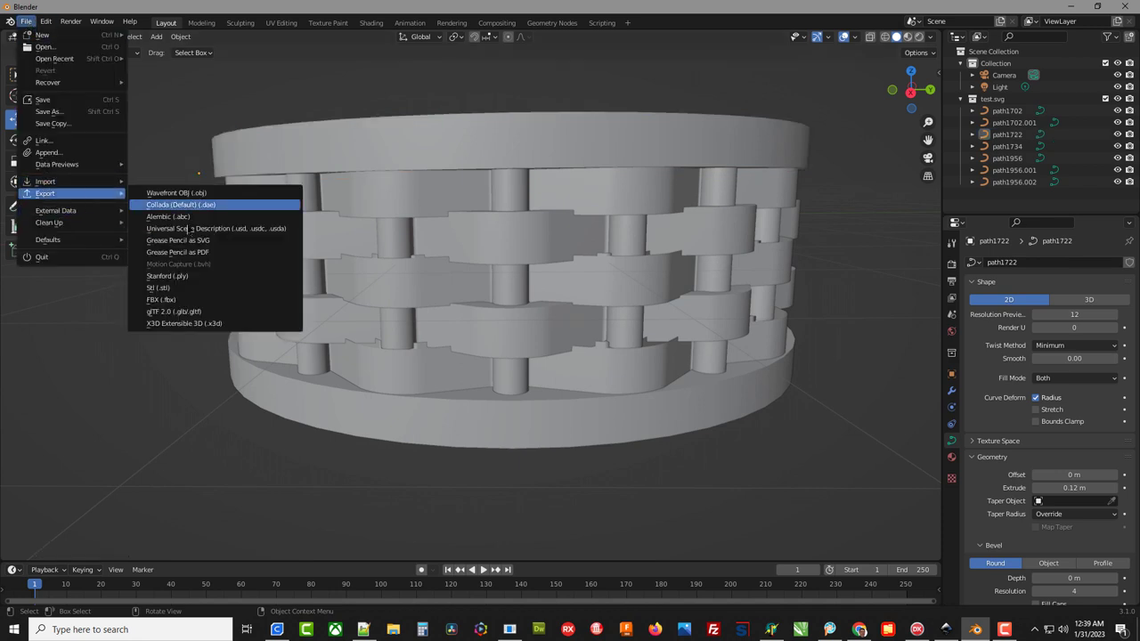
click(203, 288)
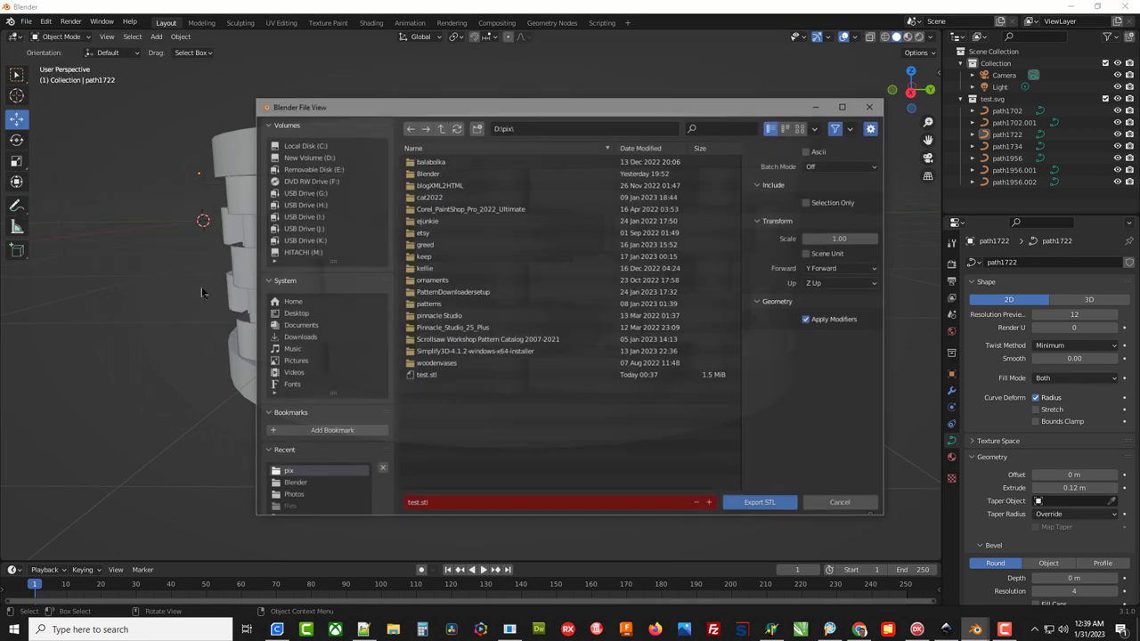
click(429, 377)
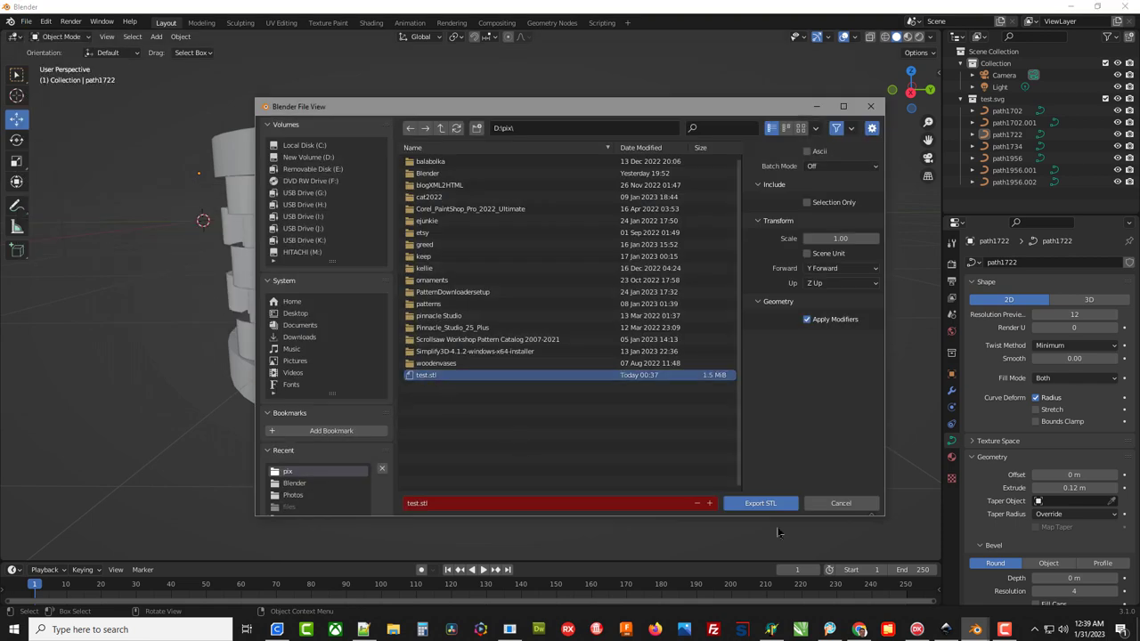
click(756, 504)
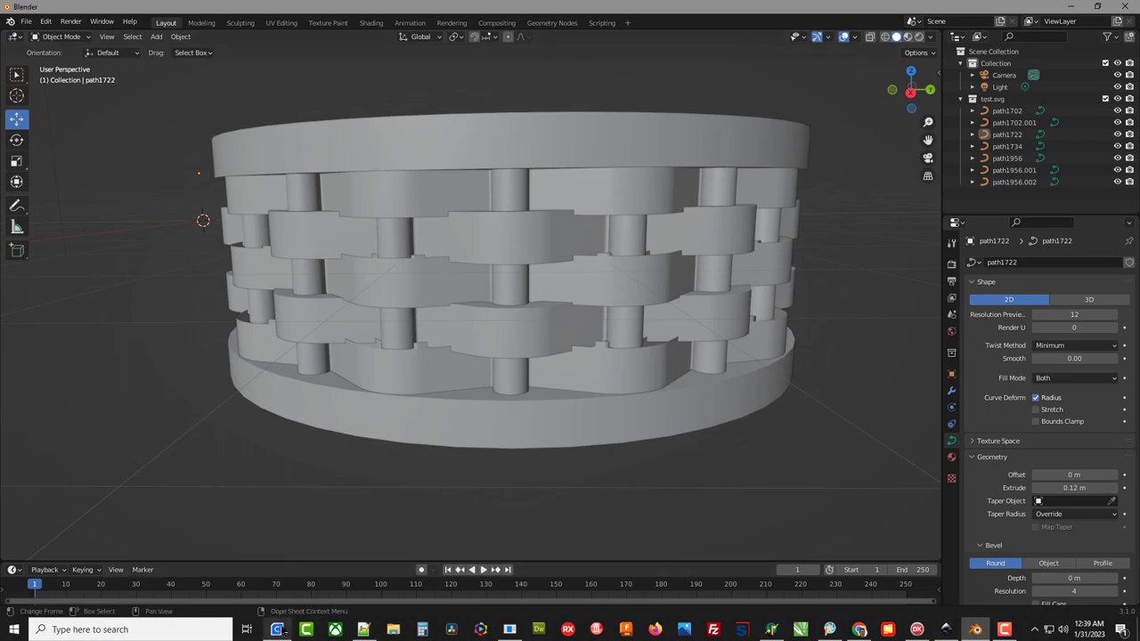
- Switch to Ultimaker Cura and replace the old basket model with the newly exported test.stl
click(277, 630)
key(Delete)
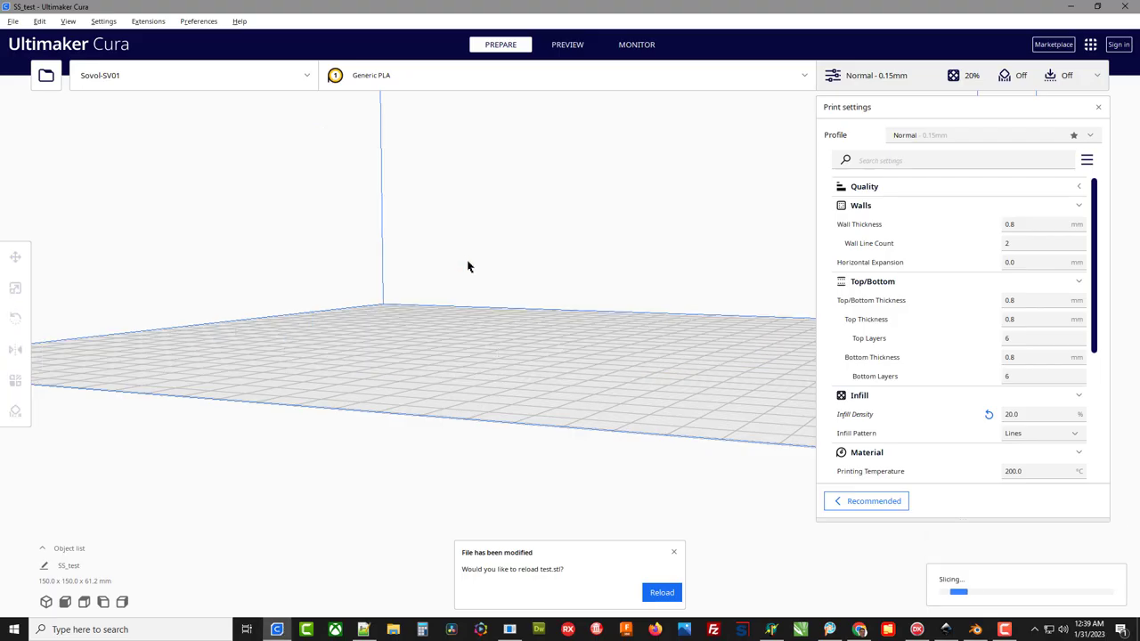
click(43, 78)
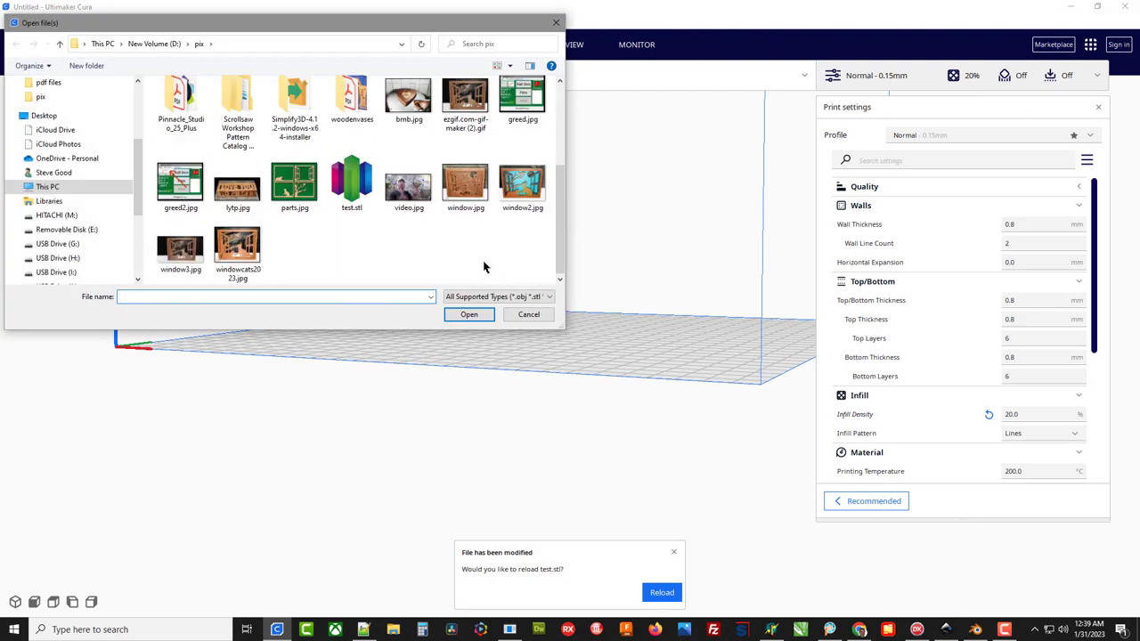
double_click(354, 183)
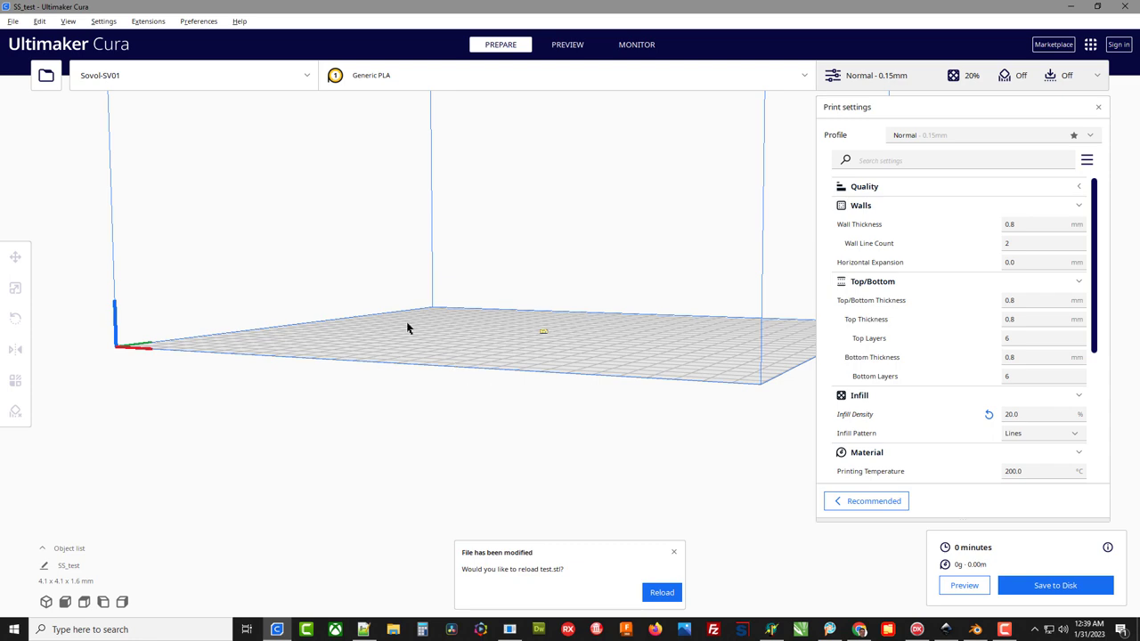
- Scale the newly loaded basket uniformly by entering an X size of 150 mm, then deselect it
right_drag(407, 328, 470, 369)
click(550, 368)
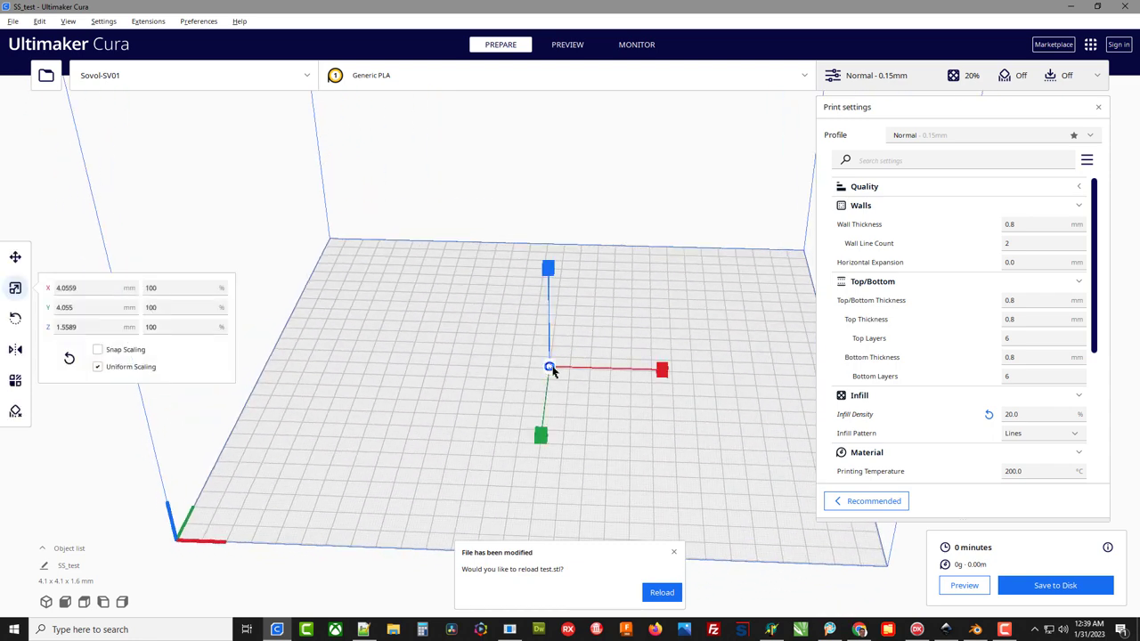
click(87, 288)
key(BackSpace)
text(150)
key(Return)
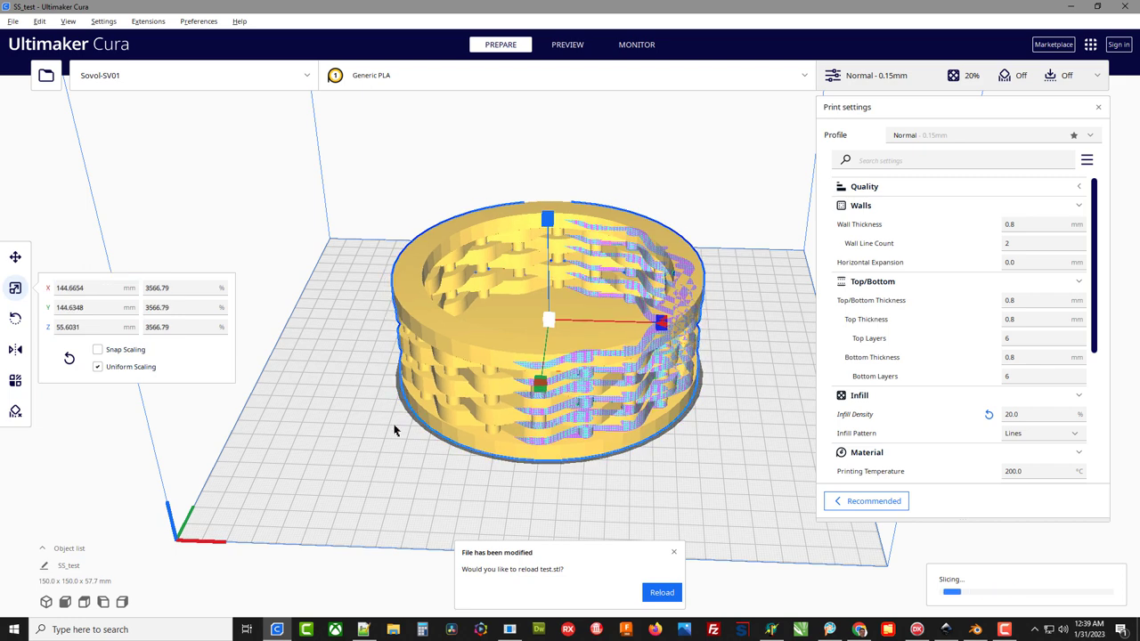
click(389, 427)
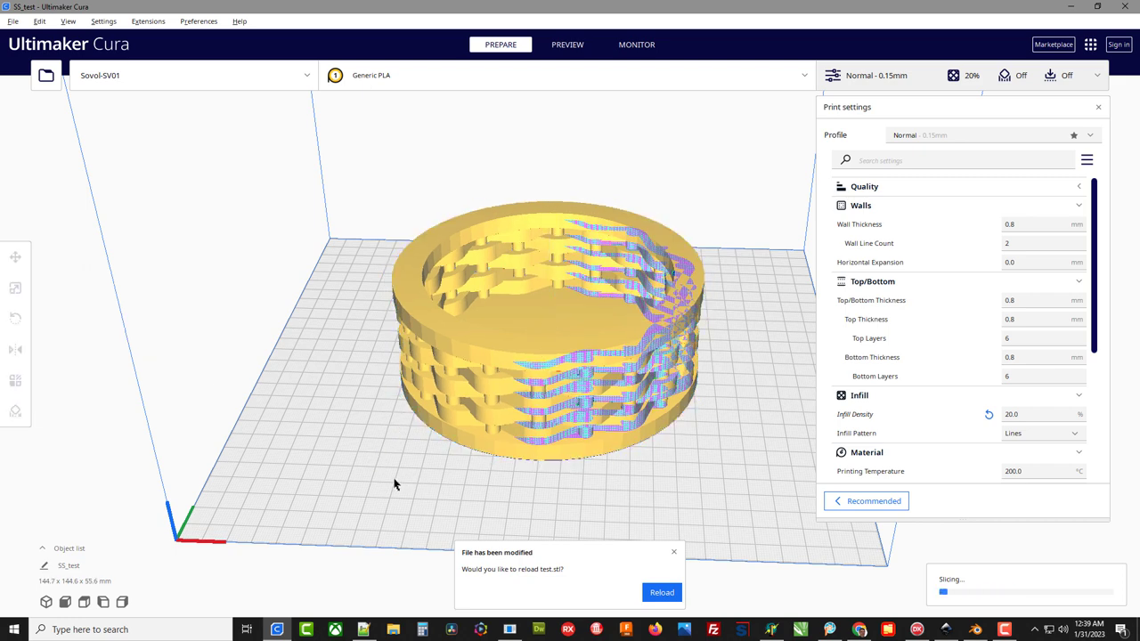